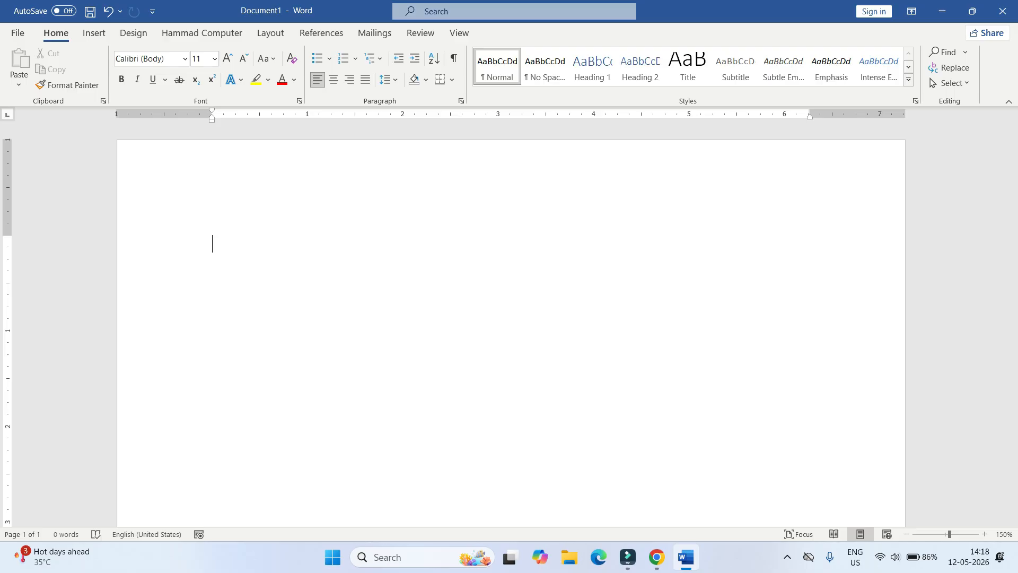
# - Try tab indents on the empty first line, then remove them and check the ruler view options
pyautogui.press('Tab')
pyautogui.press('Tab')
pyautogui.press('Tab')
pyautogui.press('Tab')
pyautogui.press('Tab')
pyautogui.press('BackSpace')
pyautogui.press('BackSpace')
pyautogui.press('BackSpace')
pyautogui.press('BackSpace')
pyautogui.press('BackSpace')
pyautogui.click(459, 33)
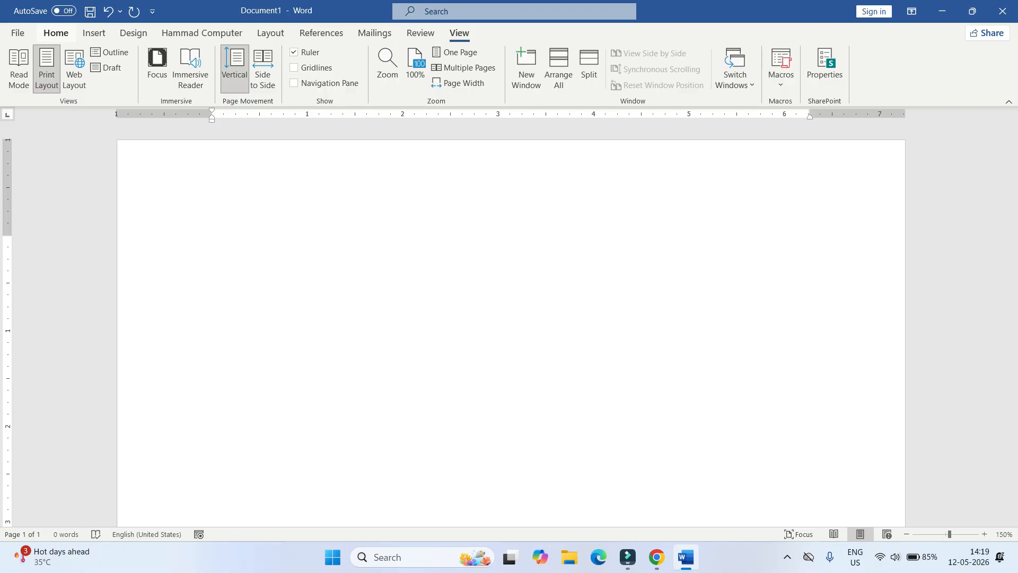
pyautogui.click(55, 33)
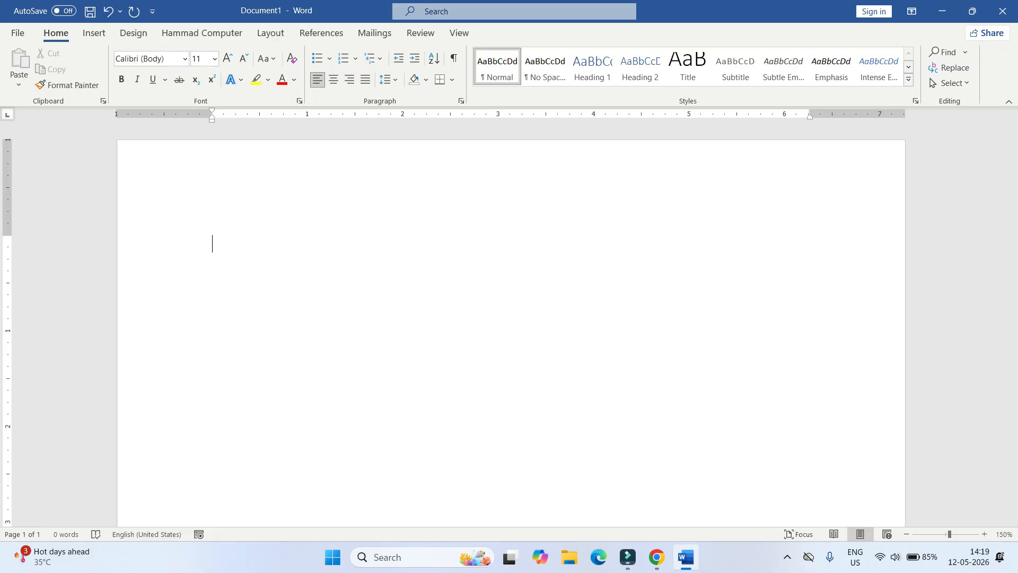
# - Set left tab stops at 1, 3 and 3.5 inches and type the heading 'Resume'
pyautogui.doubleClick(307, 115)
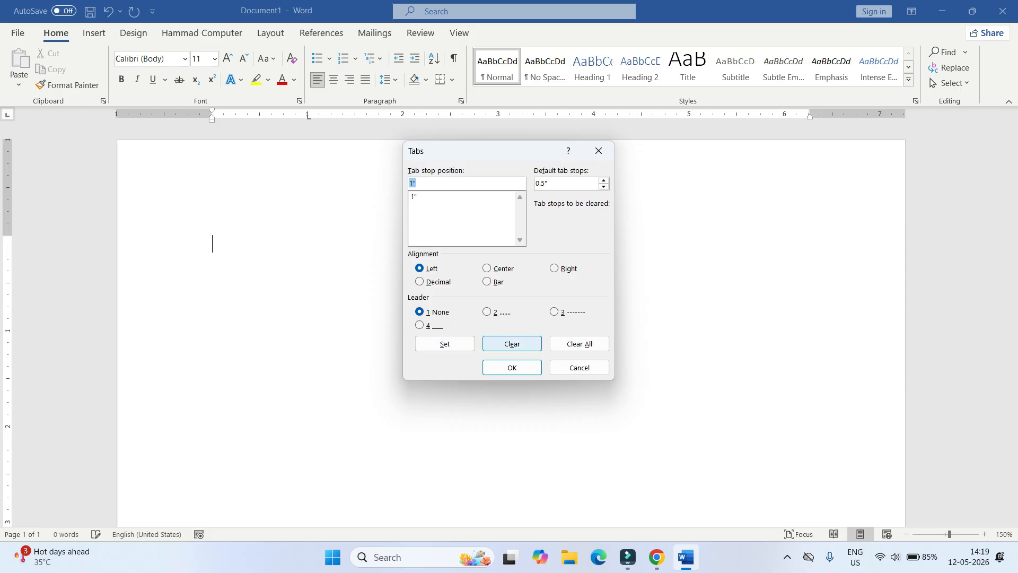
pyautogui.click(512, 368)
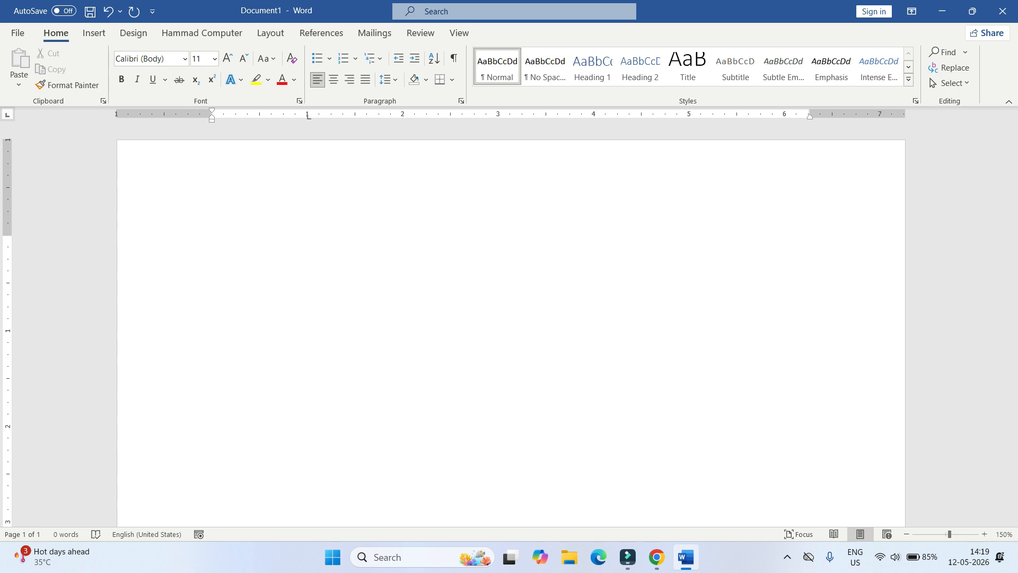
pyautogui.doubleClick(499, 116)
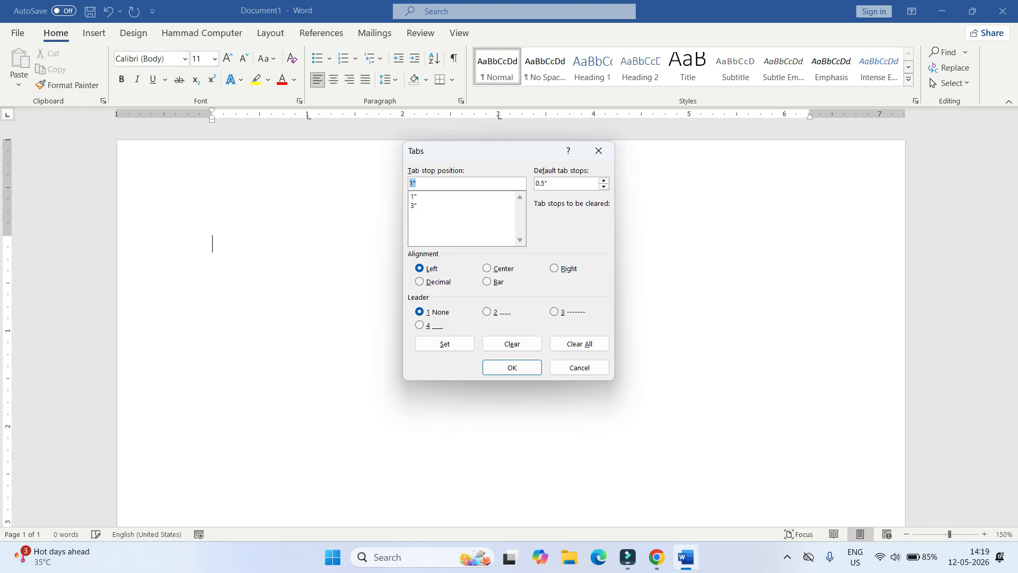
pyautogui.write('3.5')
pyautogui.hotkey('alt', 's')
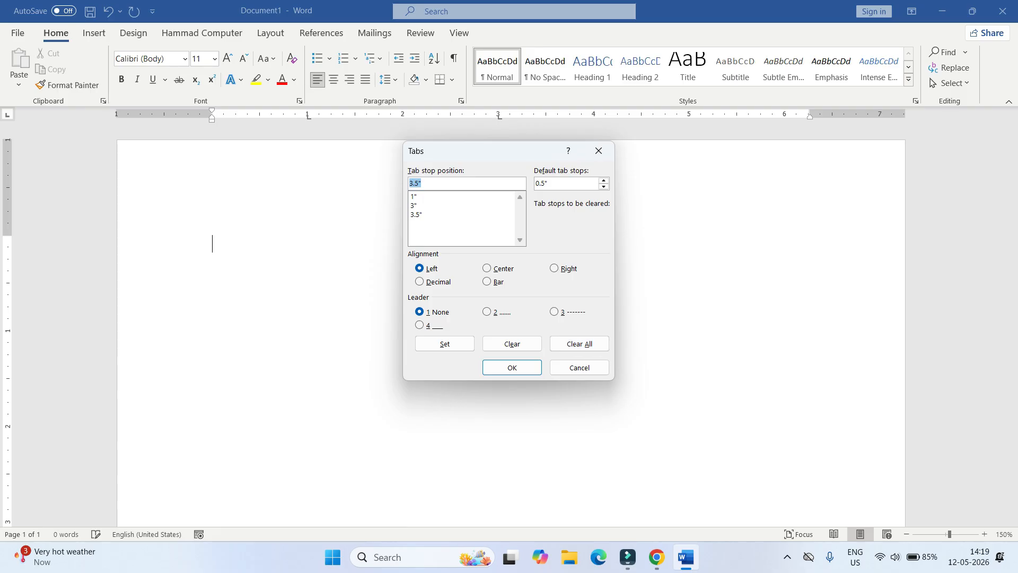
pyautogui.click(511, 366)
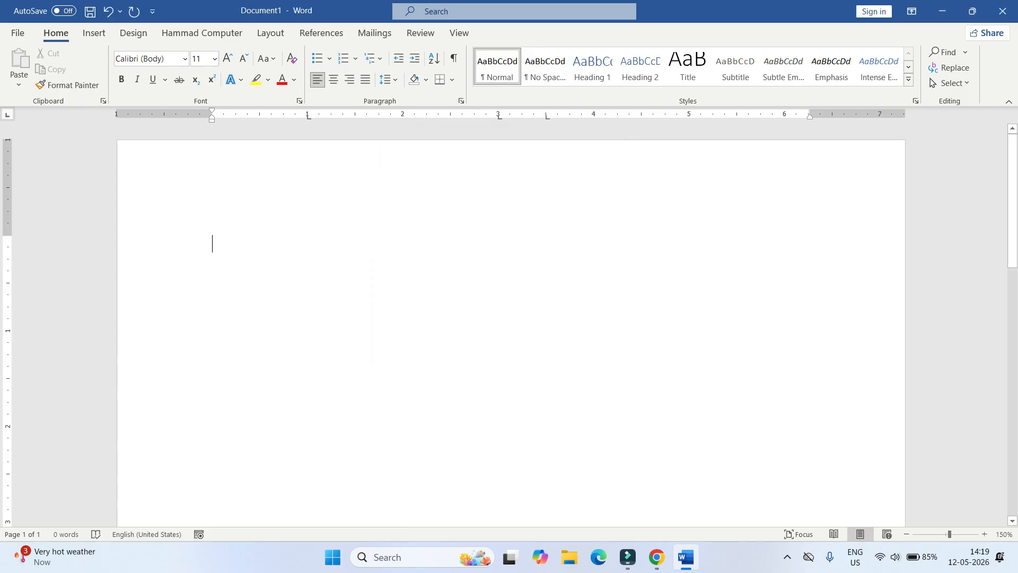
pyautogui.write('Resume')
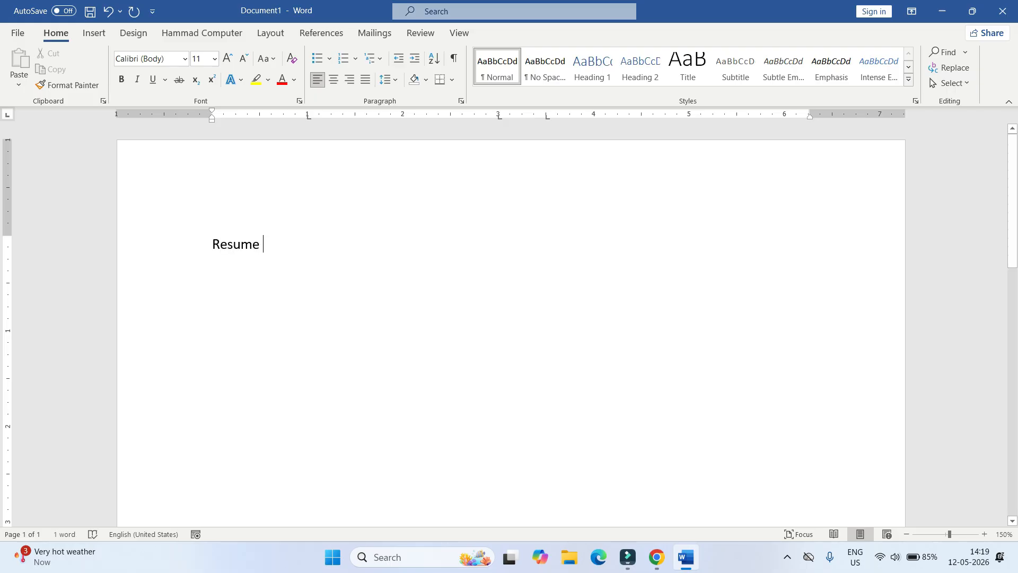
# - Resize the 'Resume' heading to 16 pt
pyautogui.doubleClick(236, 244)
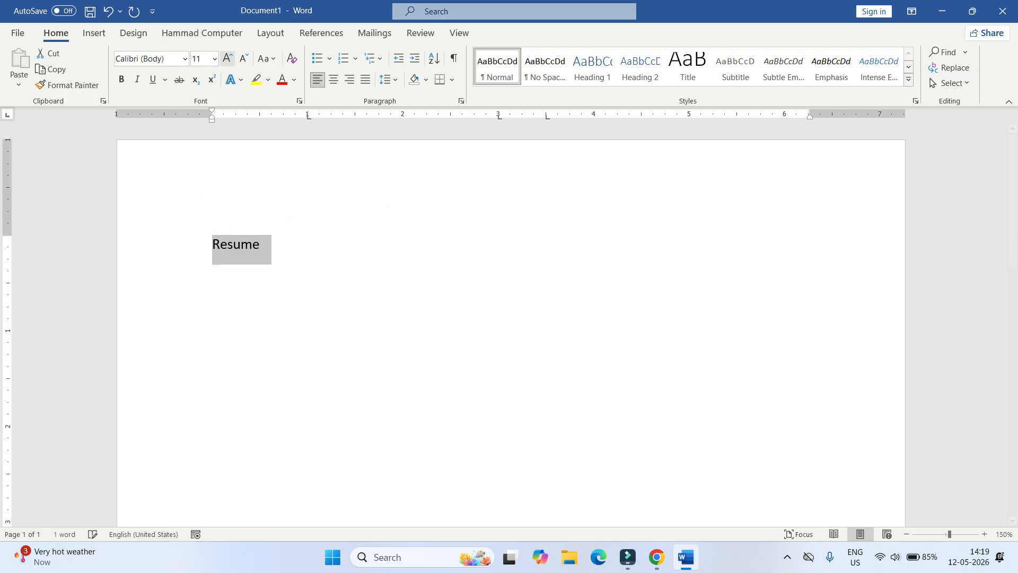
pyautogui.click(228, 58)
pyautogui.click(227, 58)
pyautogui.click(227, 58)
pyautogui.click(227, 59)
pyautogui.click(228, 58)
pyautogui.click(306, 251)
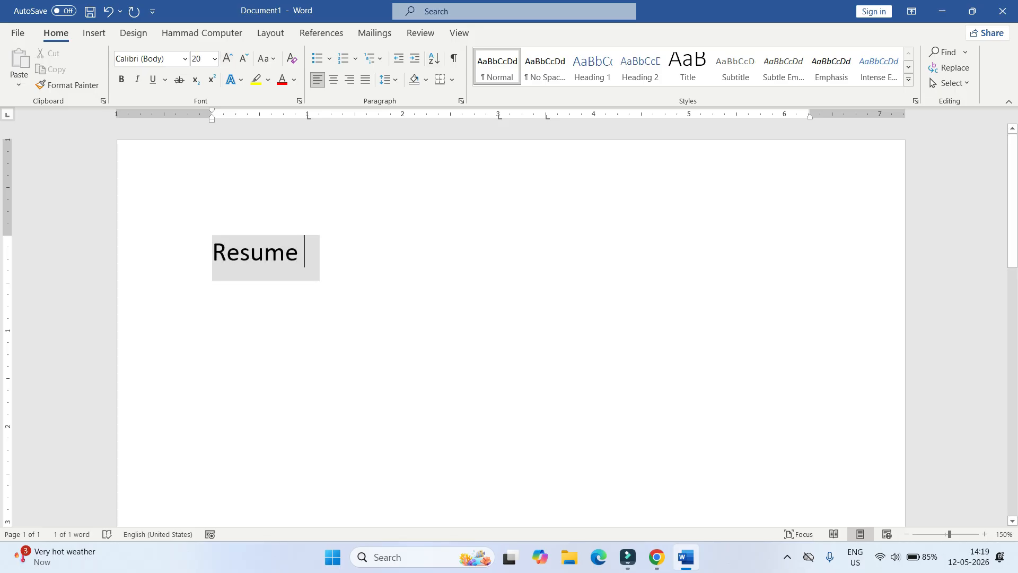
pyautogui.click(244, 59)
pyautogui.click(244, 58)
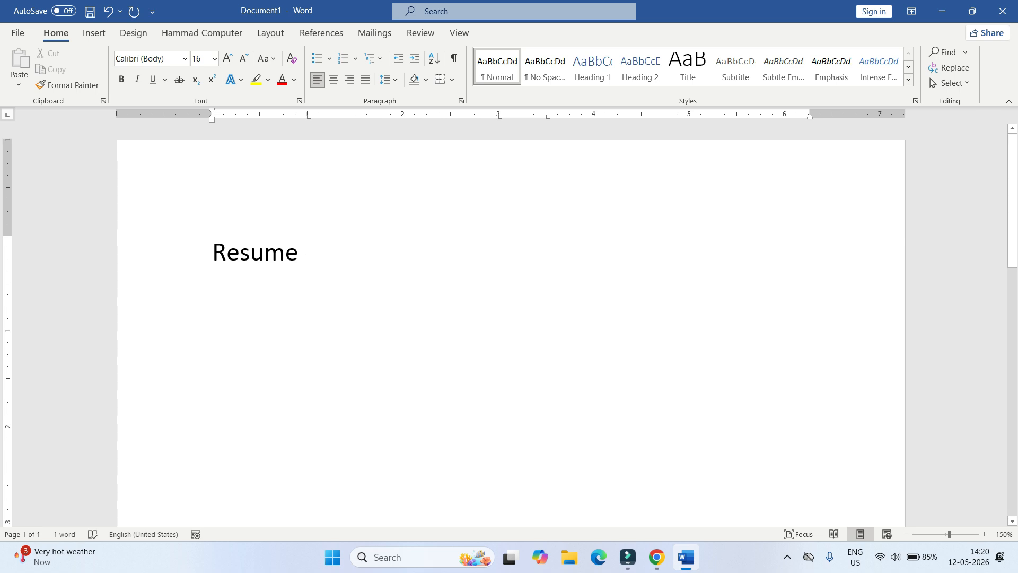
pyautogui.hotkey('ctrl', 'a')
pyautogui.click(215, 58)
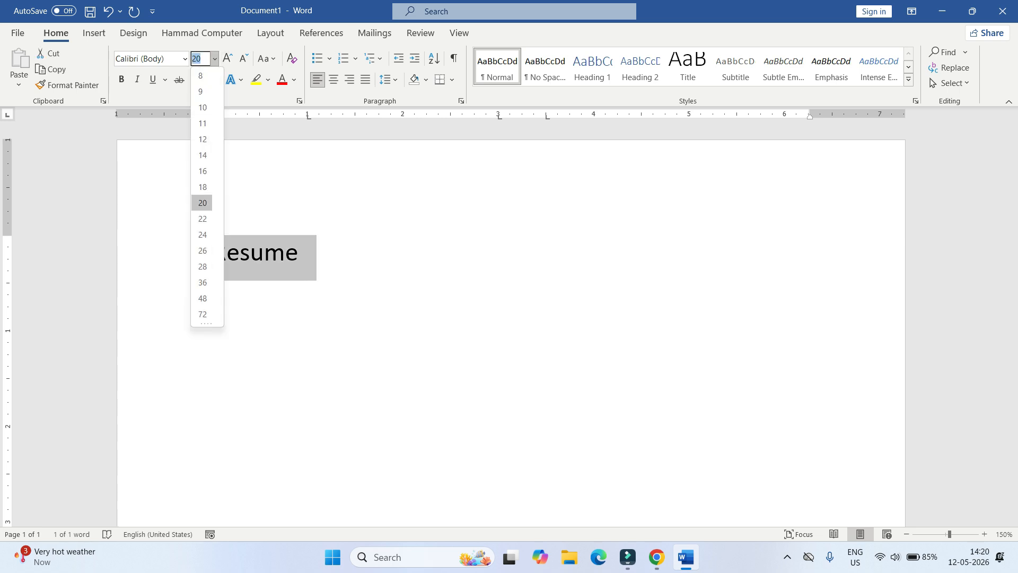
pyautogui.click(203, 171)
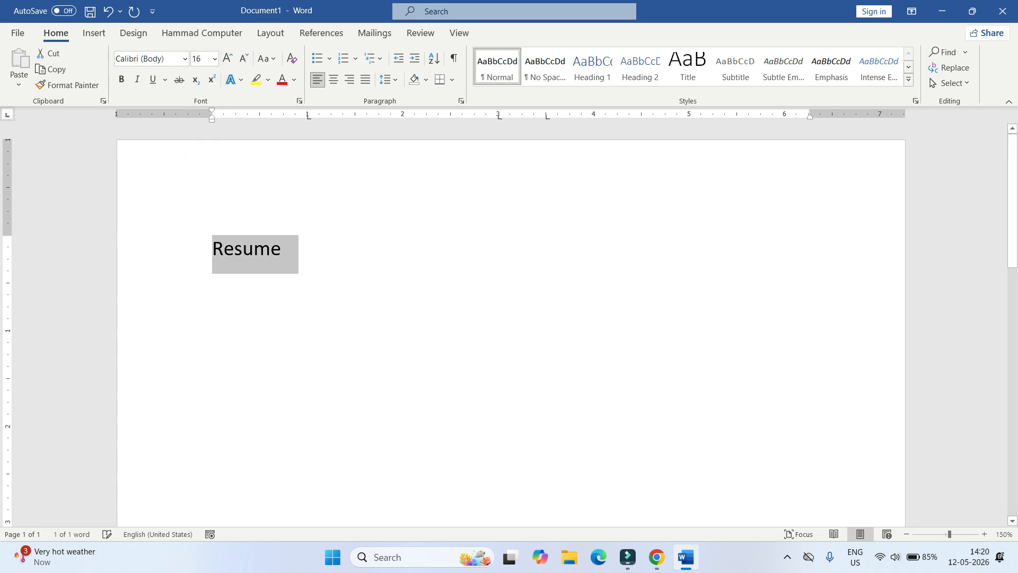
# - Put the caret after 'Resume' and select the Layout Spacing After value
pyautogui.click(286, 248)
pyautogui.click(272, 248)
pyautogui.click(287, 248)
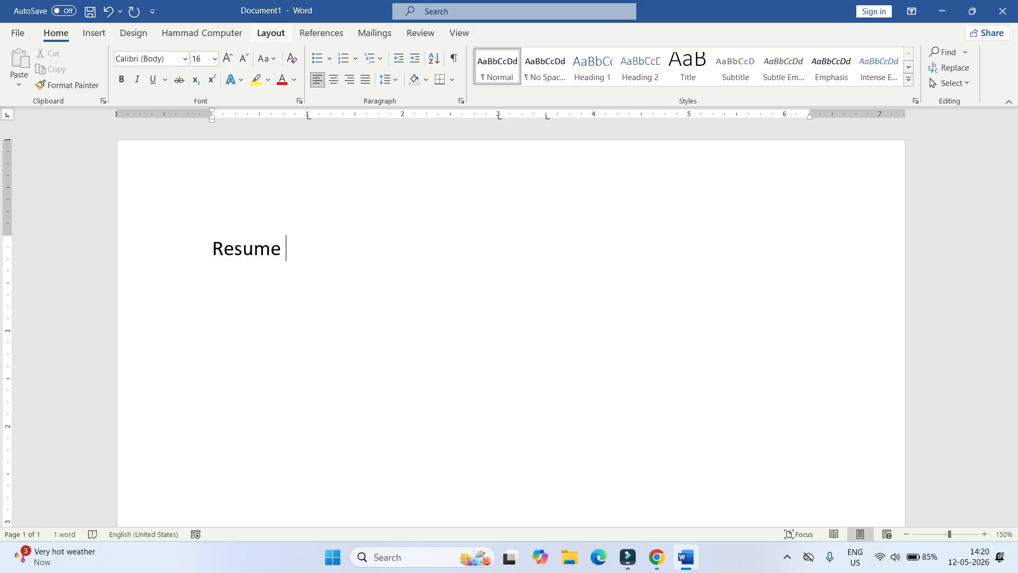
pyautogui.click(270, 33)
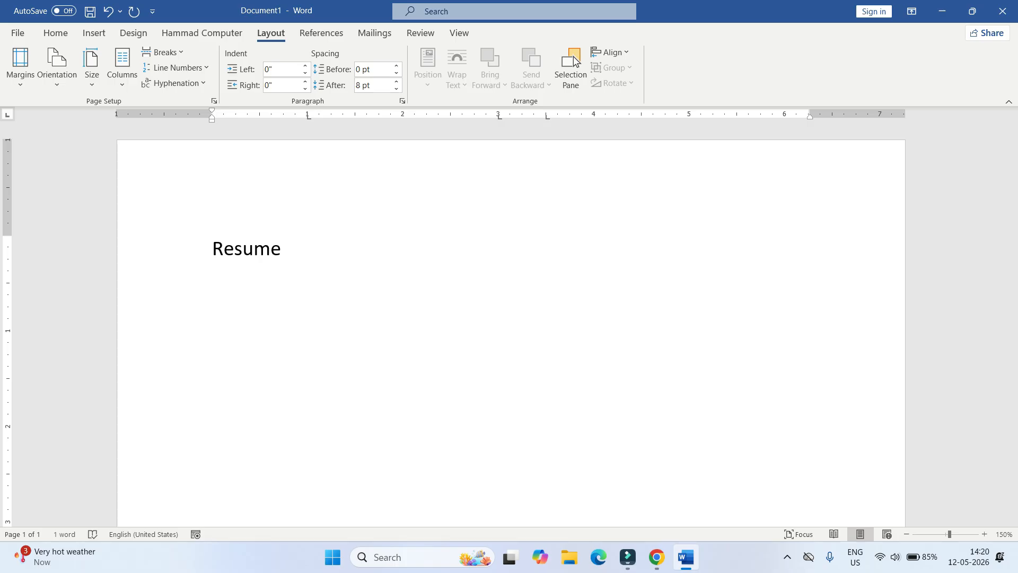
pyautogui.moveTo(356, 85); pyautogui.dragTo(371, 85)
# - Set spacing after to 0 pt and add a tab-aligned 'Name :' row with the person's name
pyautogui.write('0')
pyautogui.press('Return')
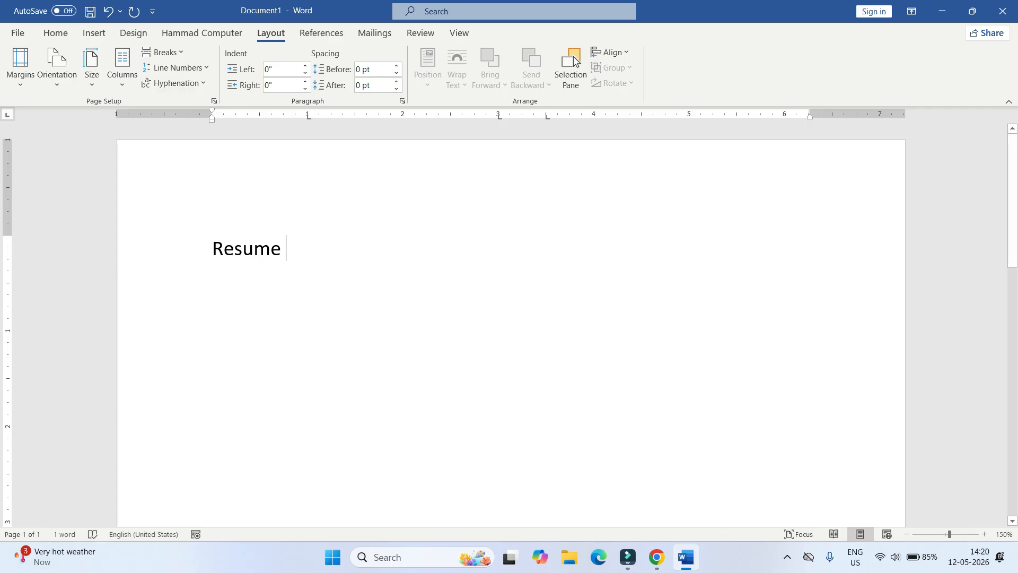
pyautogui.press('Return')
pyautogui.press('Return')
pyautogui.press('Tab')
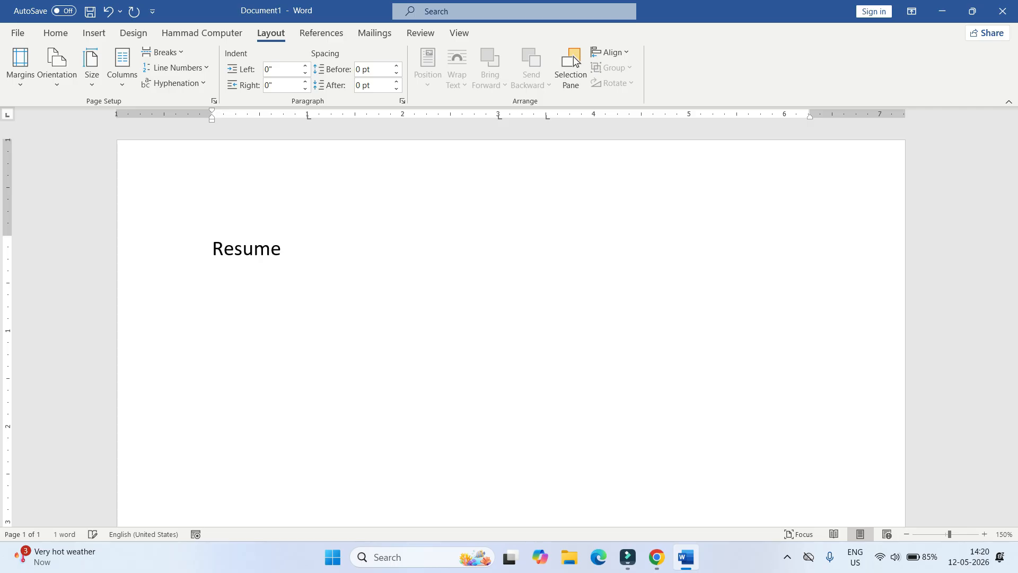
pyautogui.write('Name')
pyautogui.press('Tab')
pyautogui.write(':')
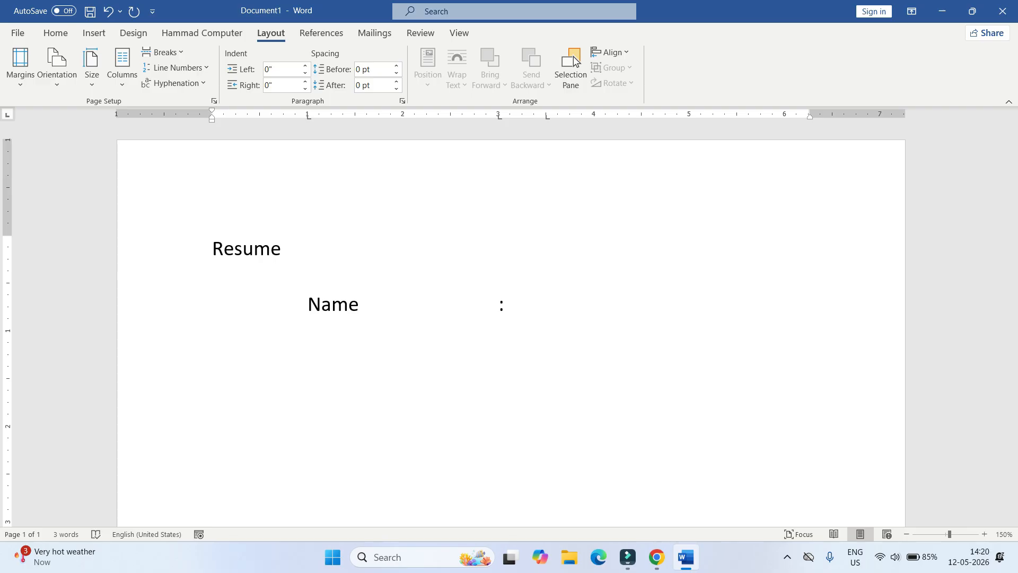
pyautogui.press('Tab')
pyautogui.press('Tab')
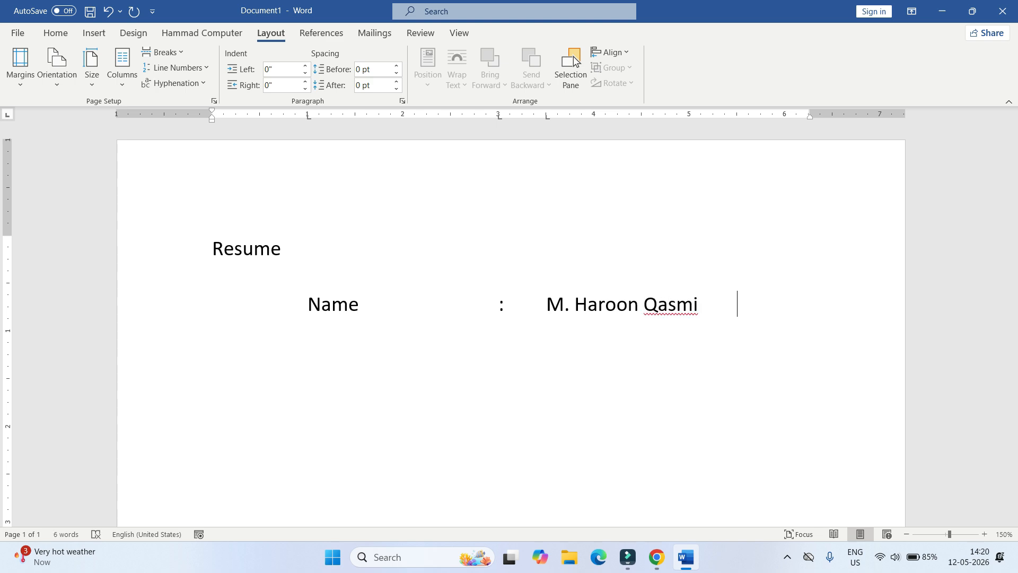
pyautogui.press('Return')
pyautogui.press('Return')
# - Add the tab-aligned 'Address :' row with the three-line postal address, then indent a new line
pyautogui.press('Tab')
pyautogui.write('Address')
pyautogui.press('Tab')
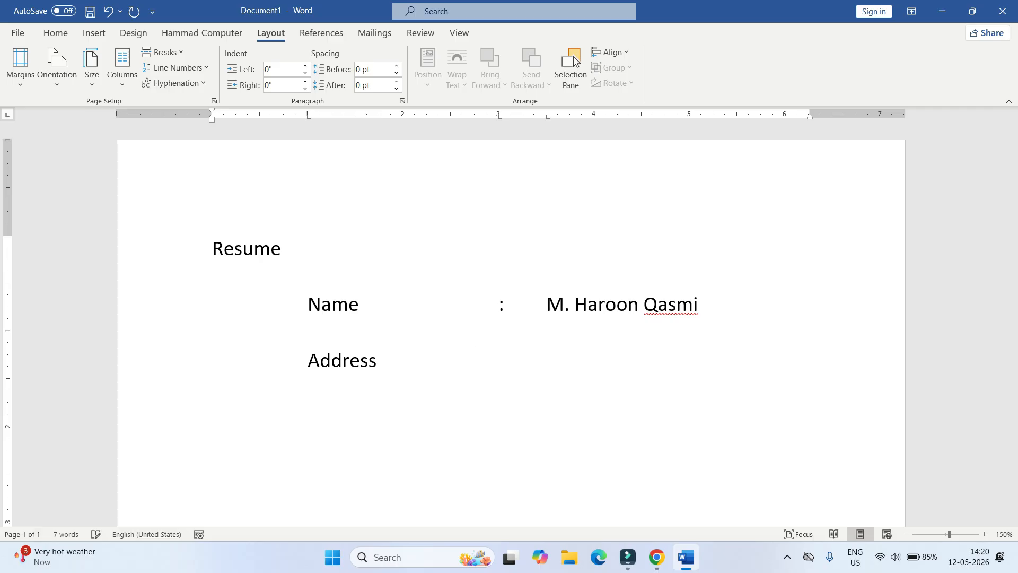
pyautogui.write(':')
pyautogui.press('Tab')
pyautogui.press('Return')
pyautogui.press('Tab')
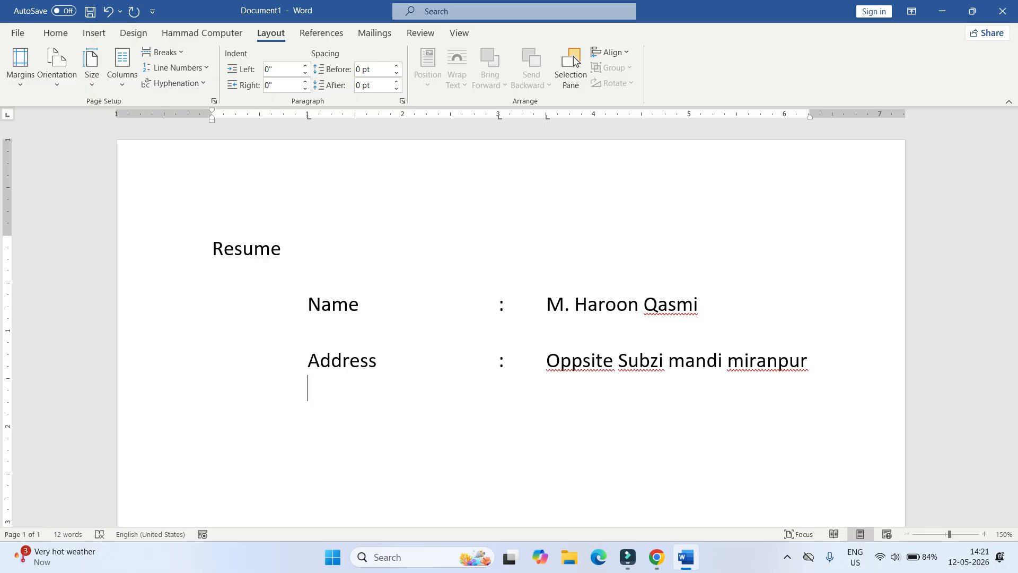
pyautogui.press('Tab')
pyautogui.press('Tab')
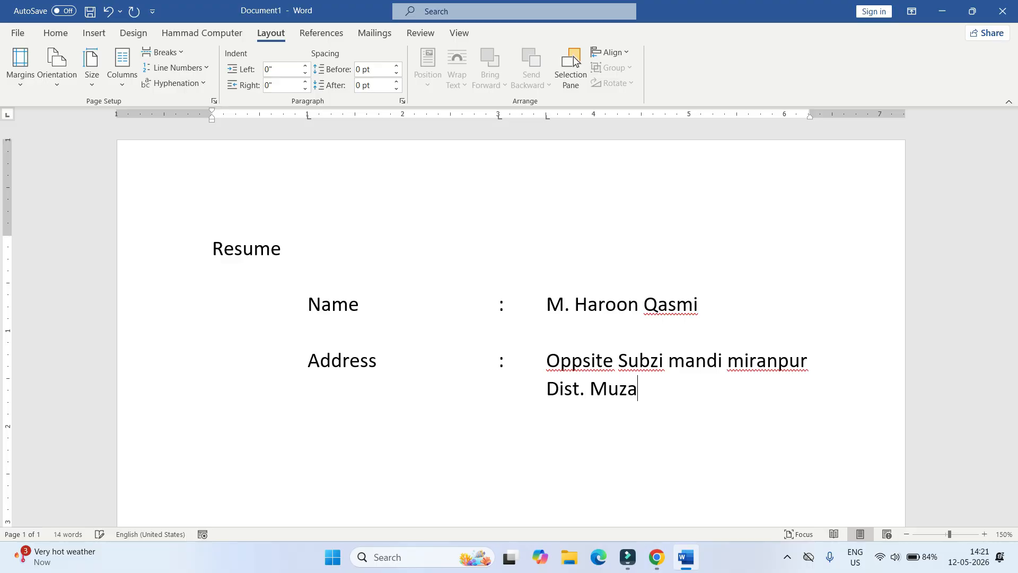
pyautogui.press('Return')
pyautogui.press('Tab')
pyautogui.press('Tab')
pyautogui.press('Tab')
pyautogui.press('Tab')
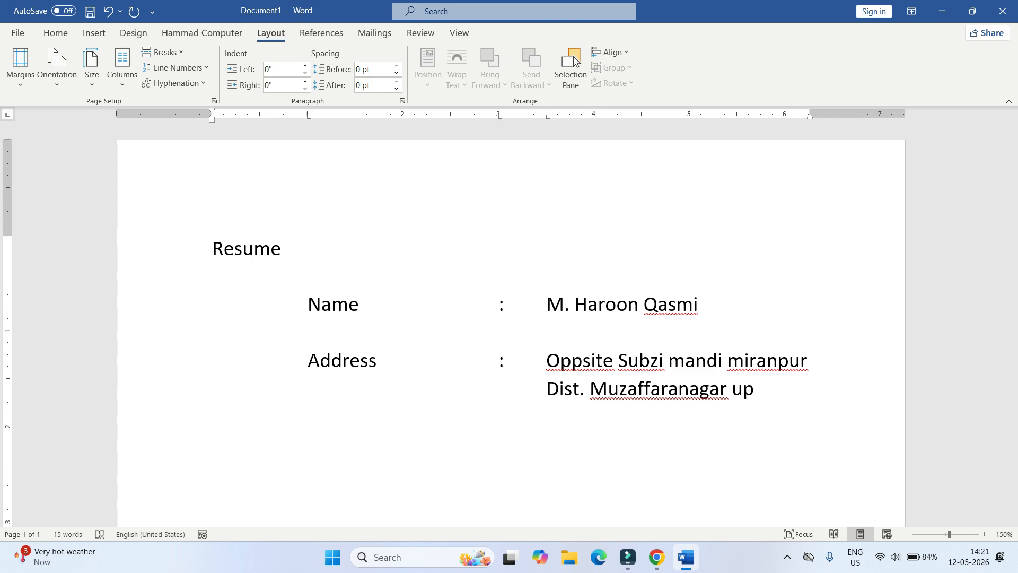
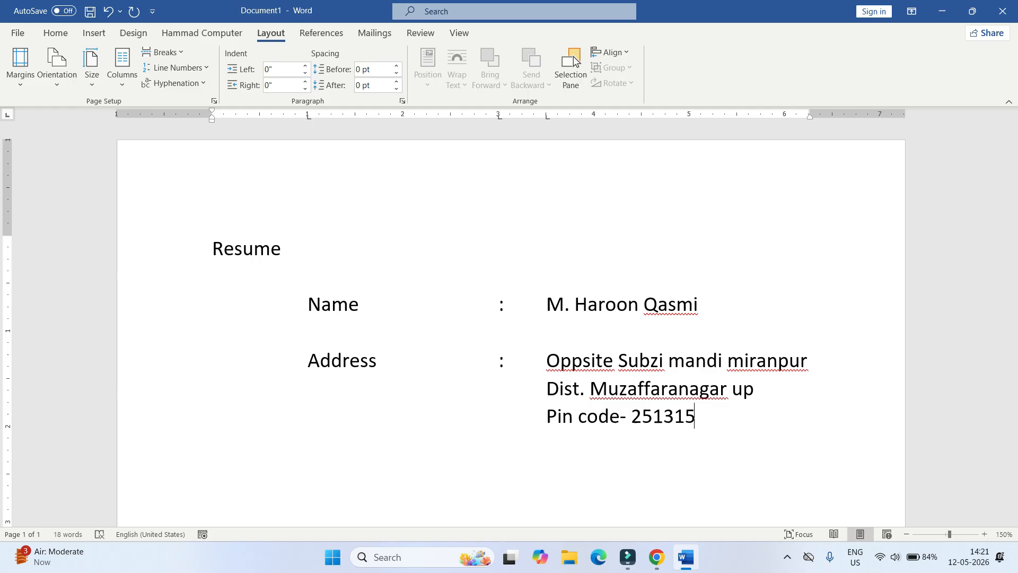
pyautogui.press('Return')
pyautogui.press('Return')
pyautogui.press('Tab')
# - Add the 'Phone :' row with the person's phone number
pyautogui.write('Phone')
pyautogui.press('Tab')
pyautogui.write(':')
pyautogui.press('Tab')
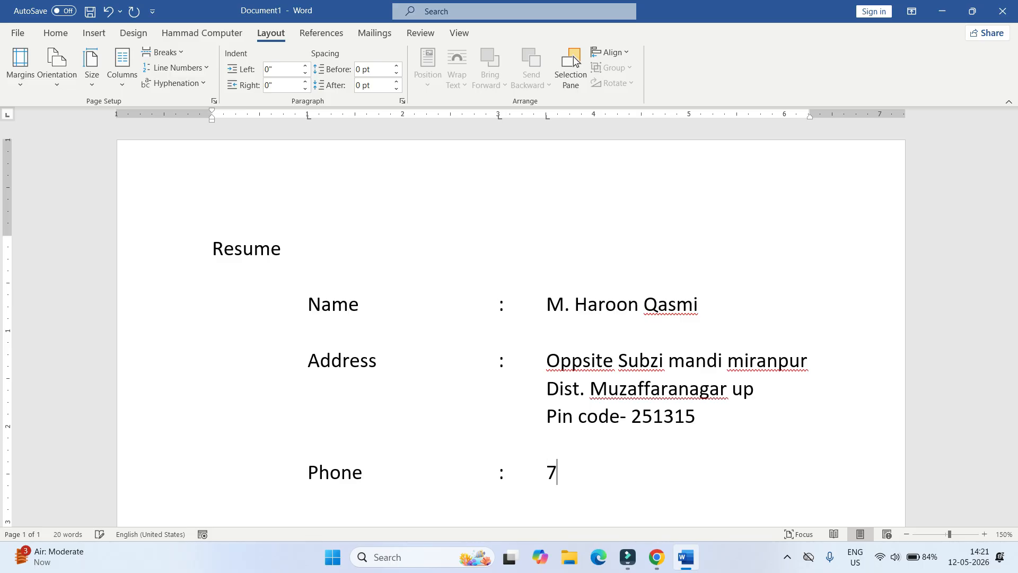
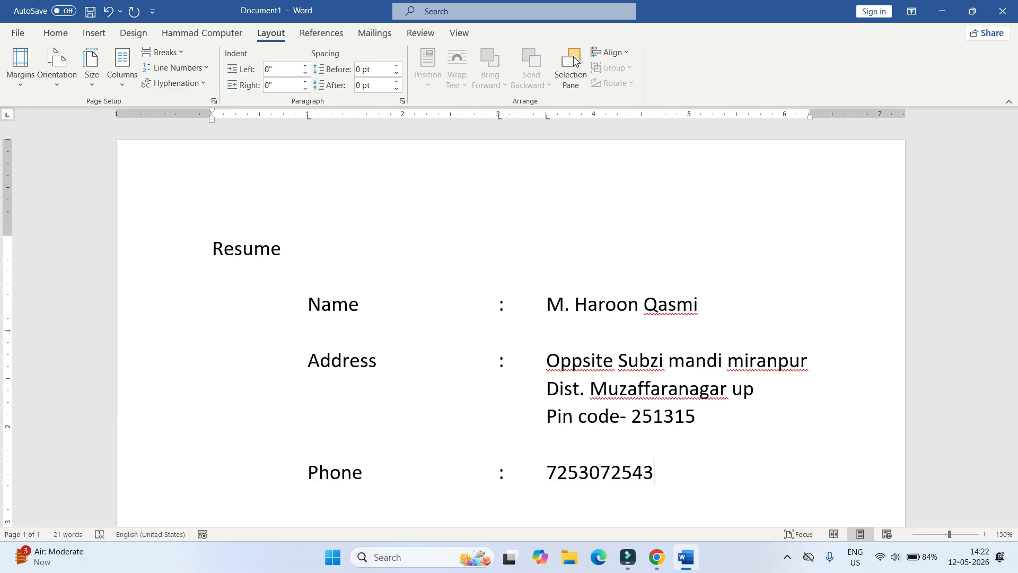
# - Add the 'Email id :' row with the person's e-mail, undoing the automatic hyperlink
pyautogui.press('Return')
pyautogui.press('Tab')
pyautogui.write('Email id')
pyautogui.press('Tab')
pyautogui.write(':')
pyautogui.press('Tab')
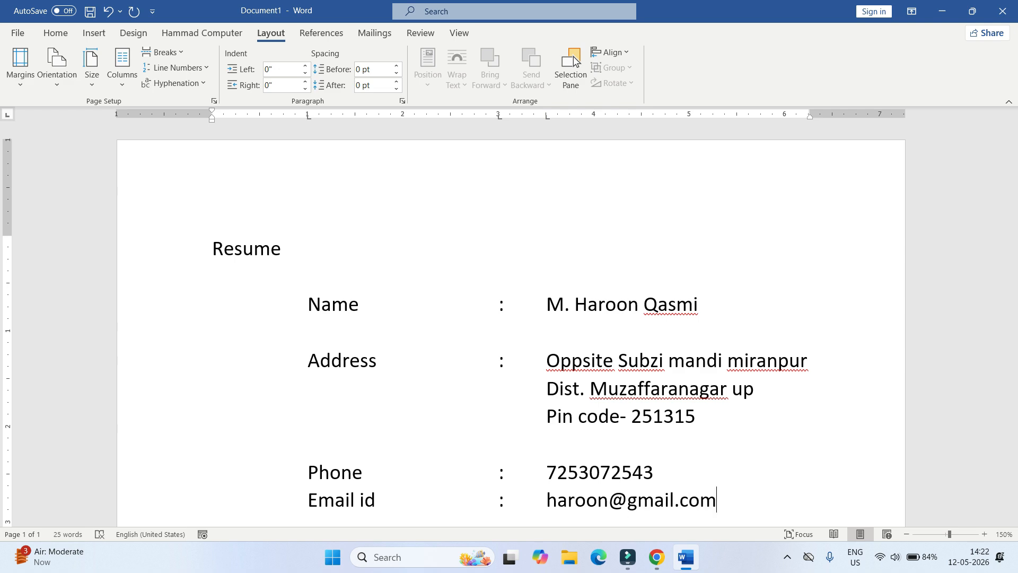
pyautogui.press('Return')
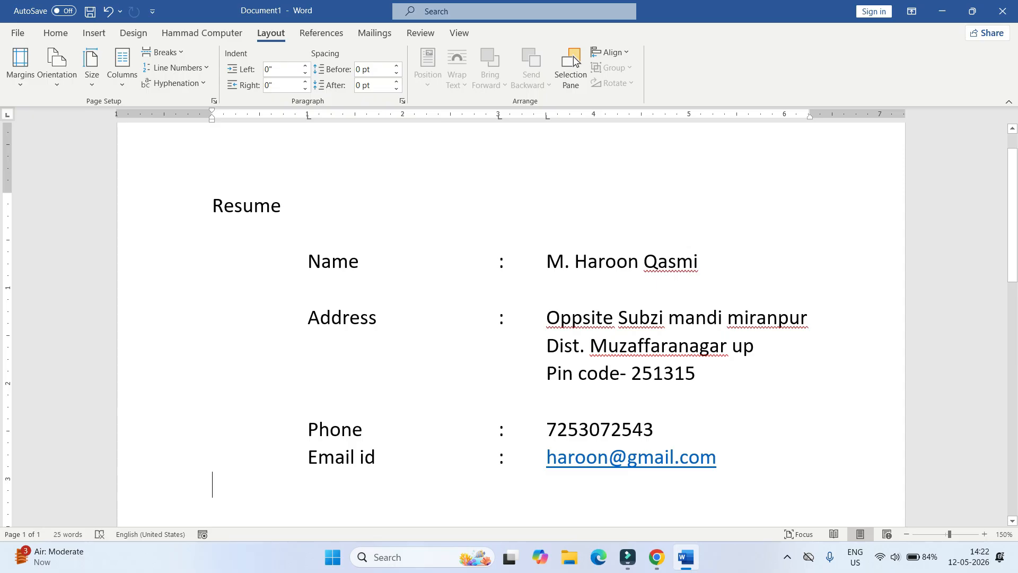
pyautogui.hotkey('ctrl', 'z')
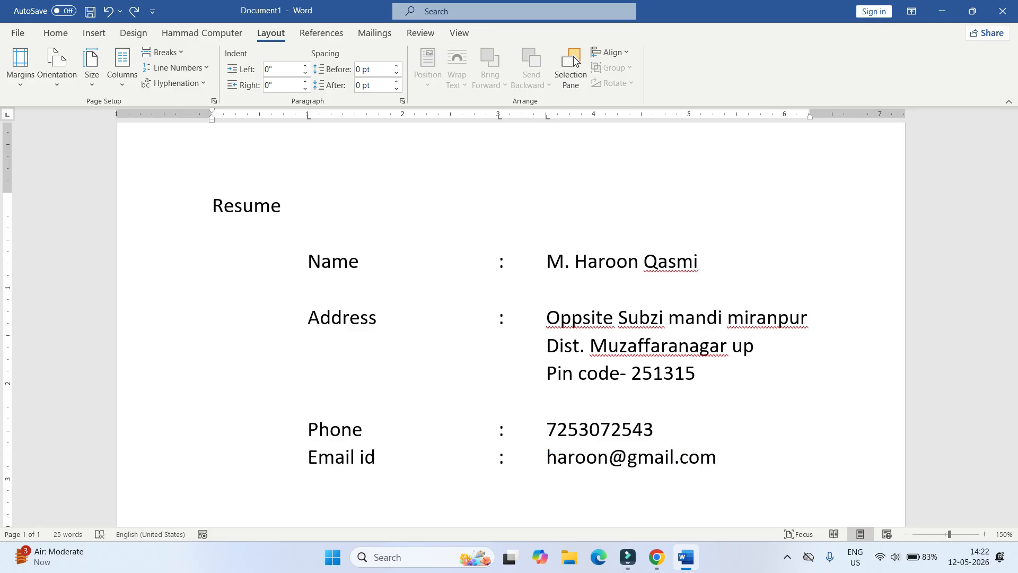
# - Start the Educational Qualification row on a new line
pyautogui.press('Return')
pyautogui.write('Edu')
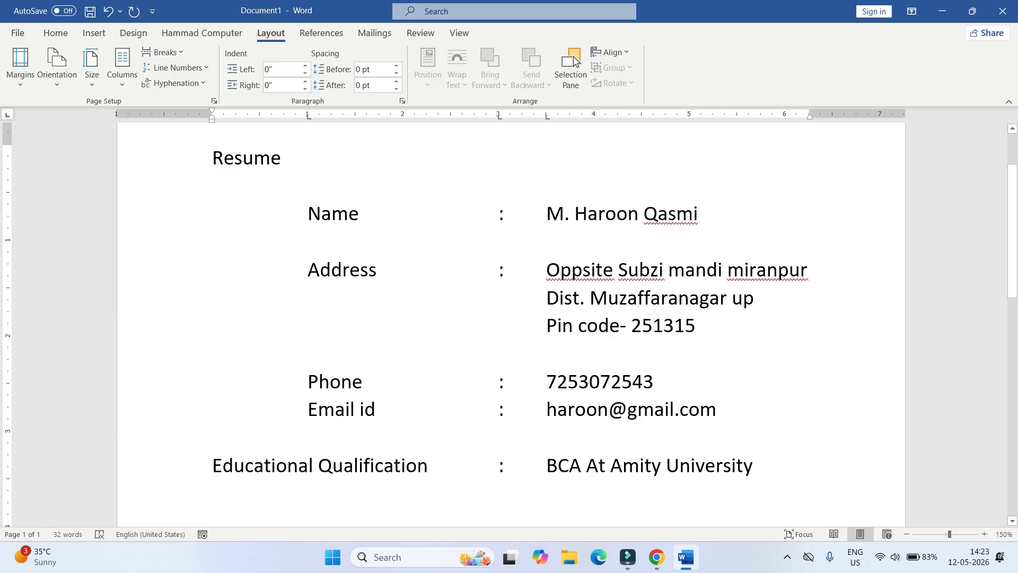
pyautogui.press('Tab')
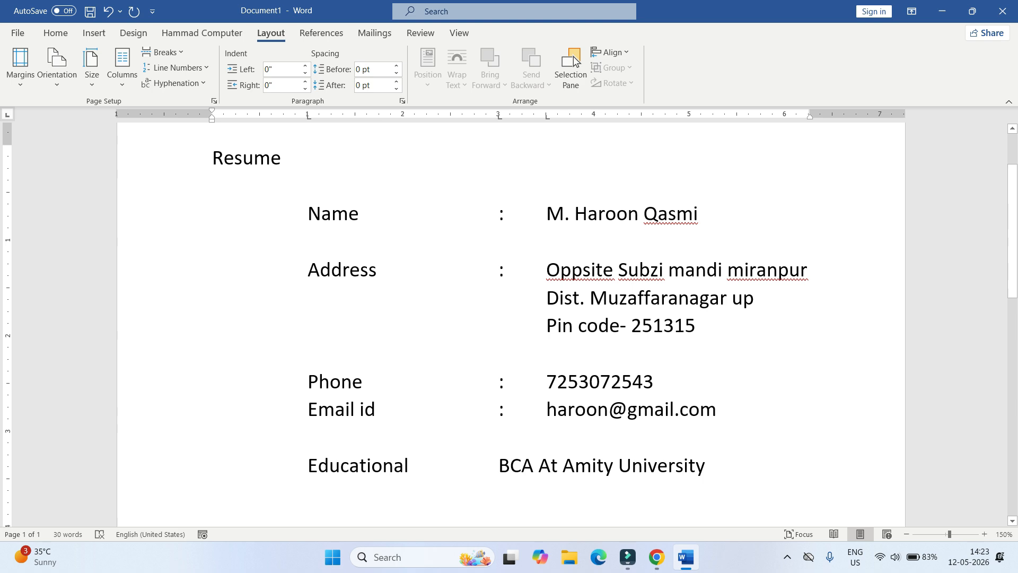
# - Add a colon after Educational and drag its value tab stop right to 4 inches
pyautogui.press('Tab')
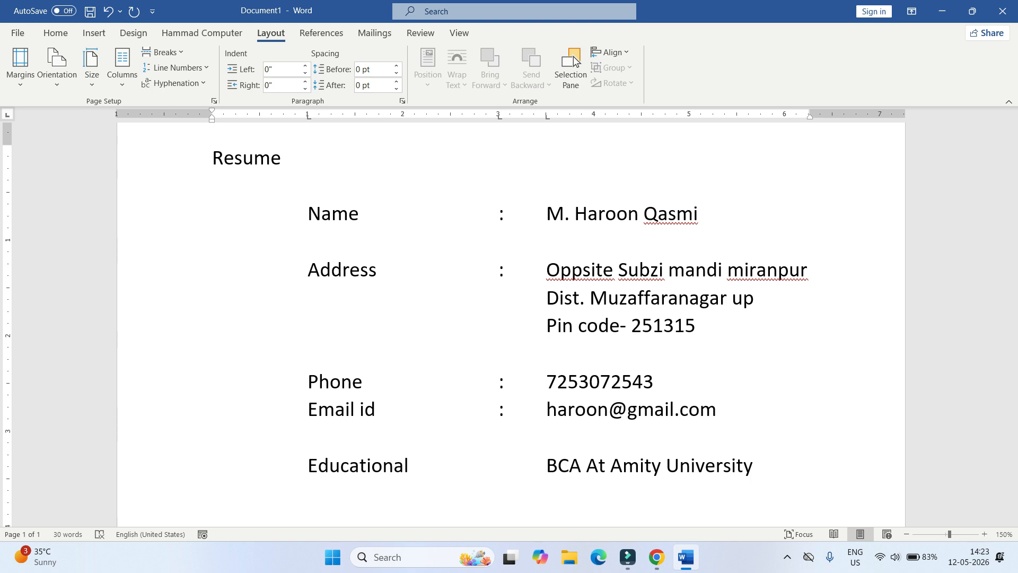
pyautogui.write(':')
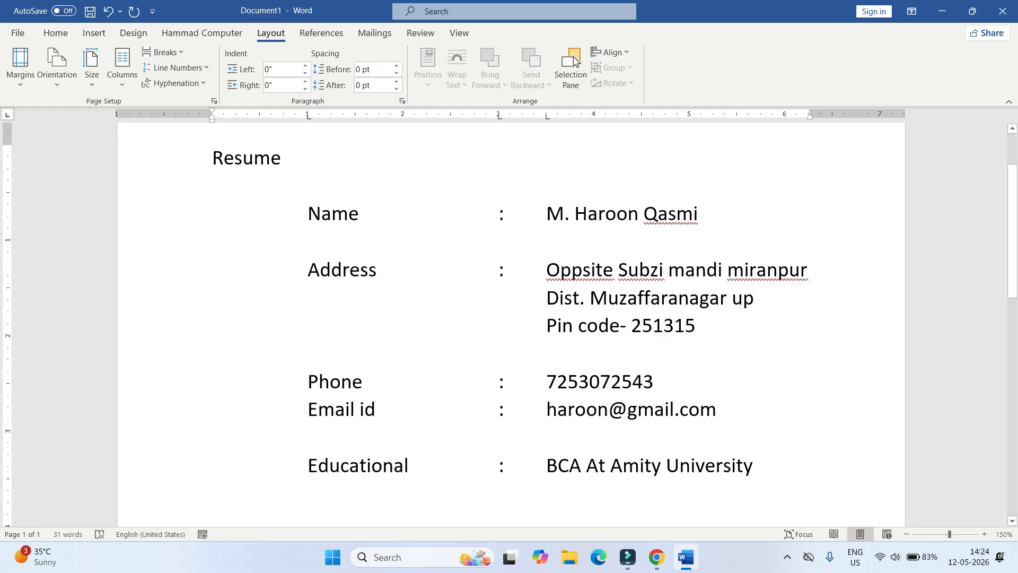
pyautogui.press('Left')
pyautogui.press('Left')
pyautogui.moveTo(547, 116); pyautogui.dragTo(594, 115)
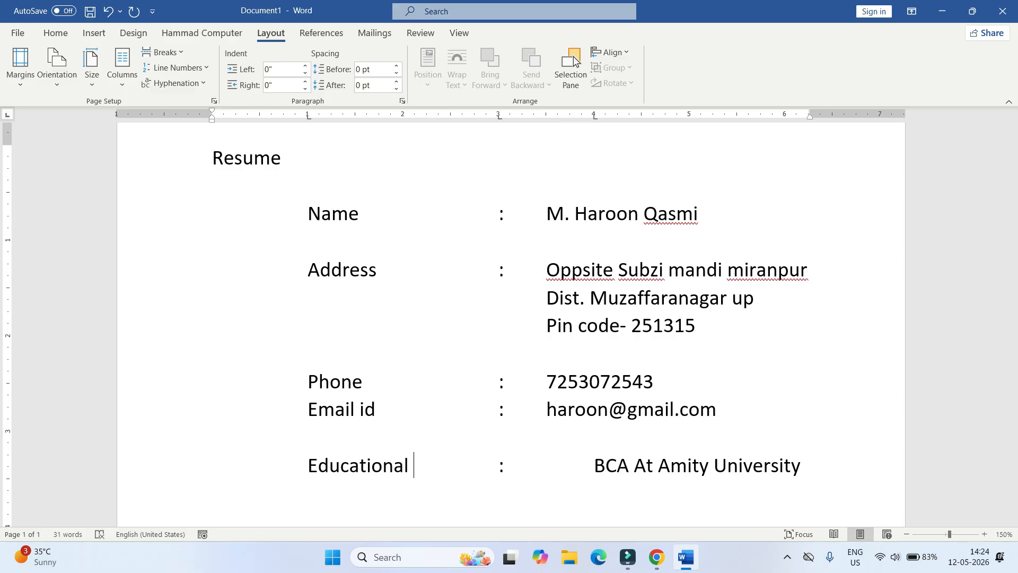
# - Shift the colon and value tab stops right for all detail lines from Name to Educational
pyautogui.moveTo(501, 116); pyautogui.dragTo(547, 116)
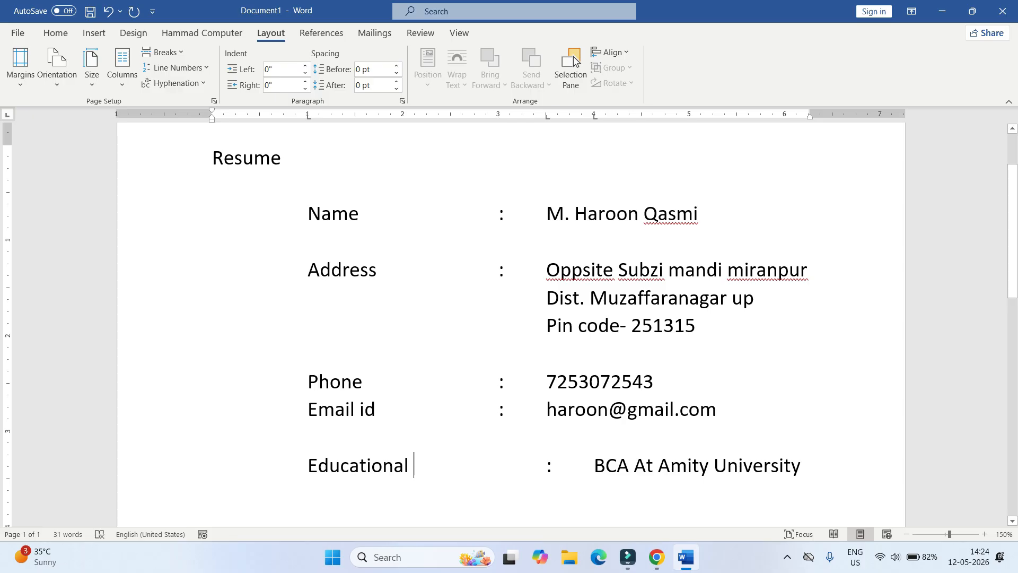
pyautogui.hotkey('ctrl', 'z')
pyautogui.moveTo(595, 115); pyautogui.dragTo(547, 115)
pyautogui.moveTo(498, 213); pyautogui.dragTo(769, 465)
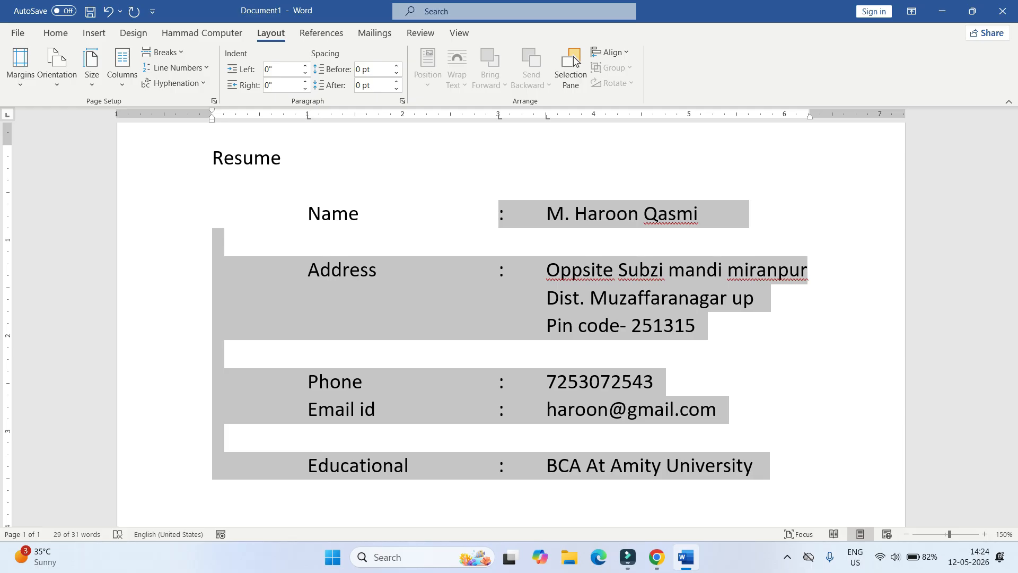
pyautogui.moveTo(546, 115); pyautogui.dragTo(594, 115)
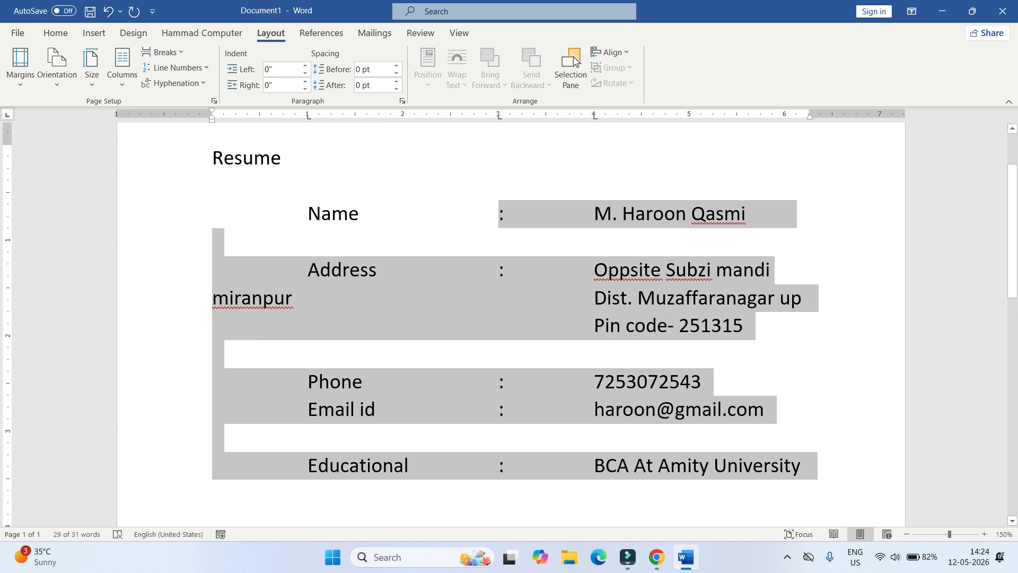
pyautogui.moveTo(499, 115); pyautogui.dragTo(546, 115)
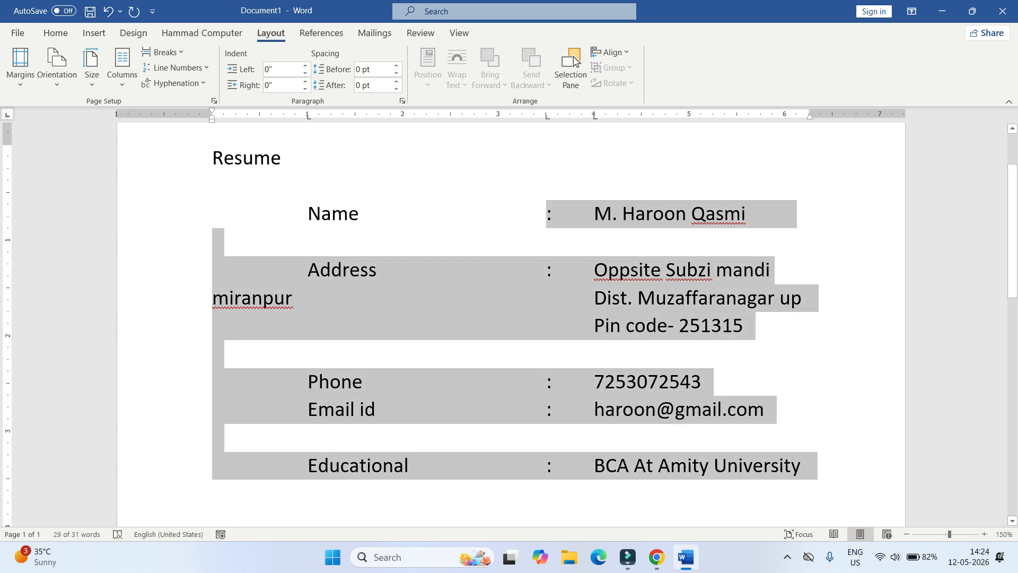
pyautogui.click(415, 465)
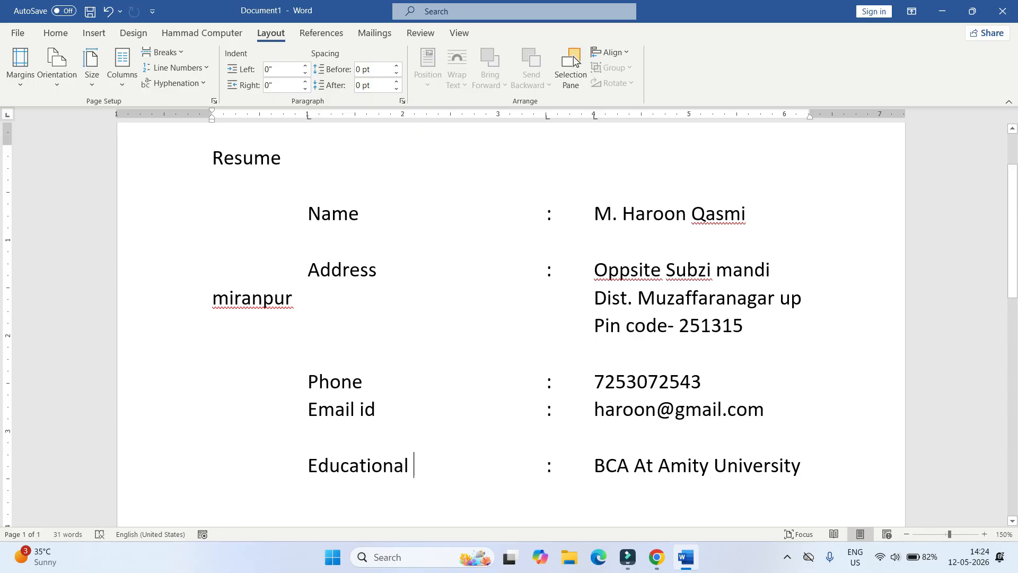
# - Delete the wrapped address word and re-tab the second address line under the values
pyautogui.doubleClick(265, 305)
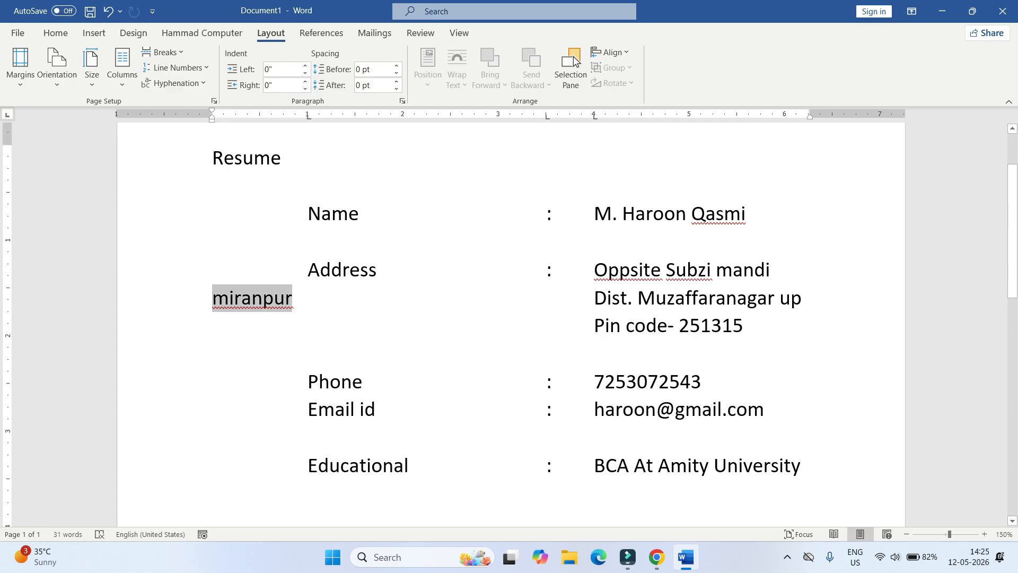
pyautogui.press('BackSpace')
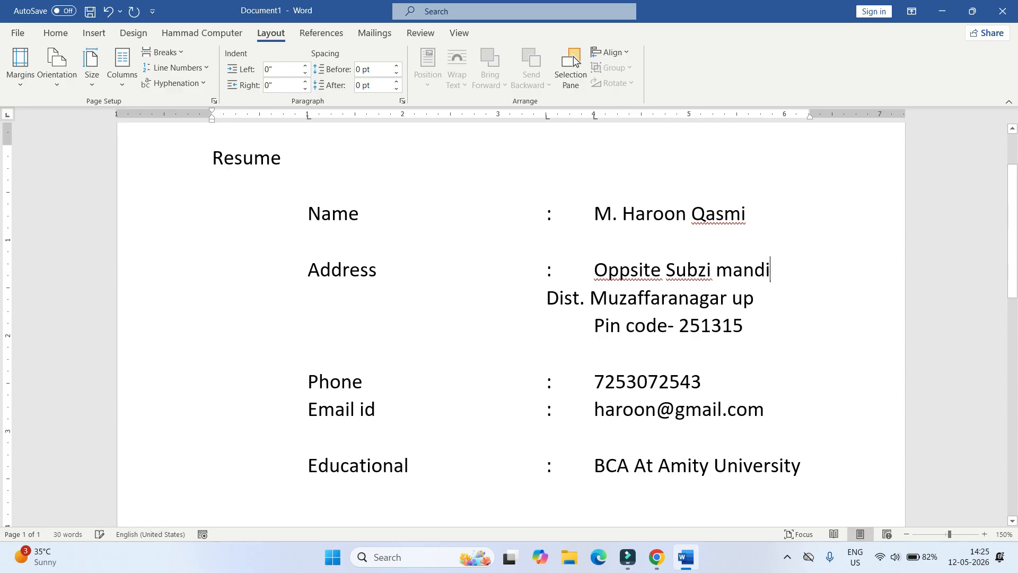
pyautogui.click(547, 299)
pyautogui.press('Tab')
pyautogui.scroll(1, 548, 299)
pyautogui.scroll(-2, 547, 298)
pyautogui.scroll(2, 547, 298)
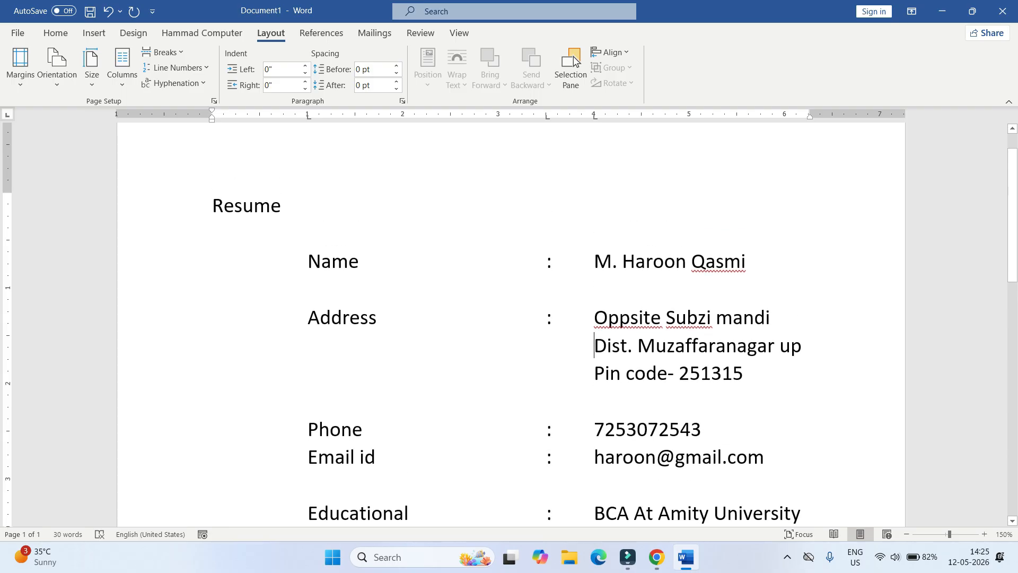
pyautogui.scroll(-1, 547, 299)
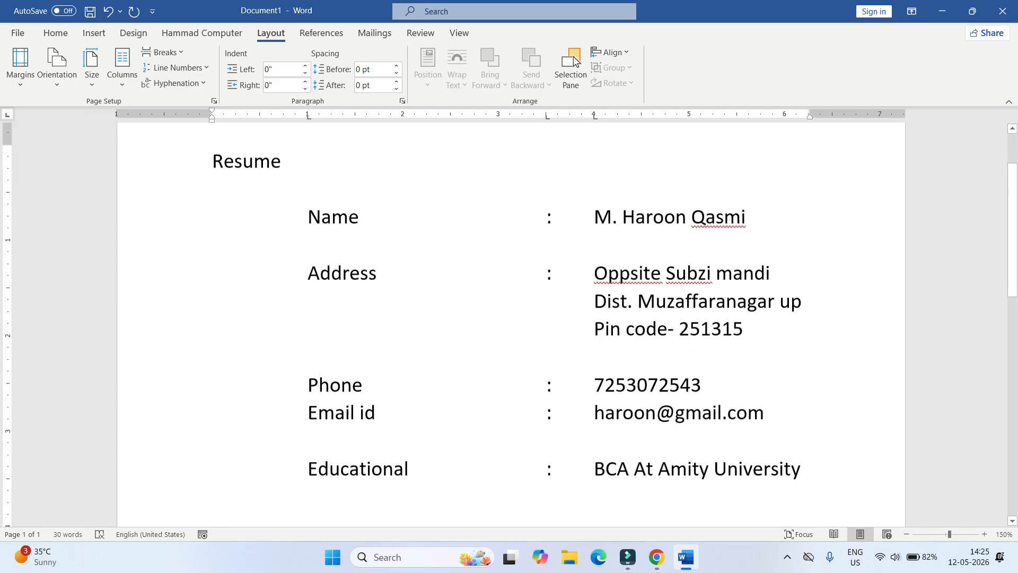
# - Delete all resume text and draw a rectangle about 8.22" by 1.68" across the page top
pyautogui.hotkey('ctrl', 'a')
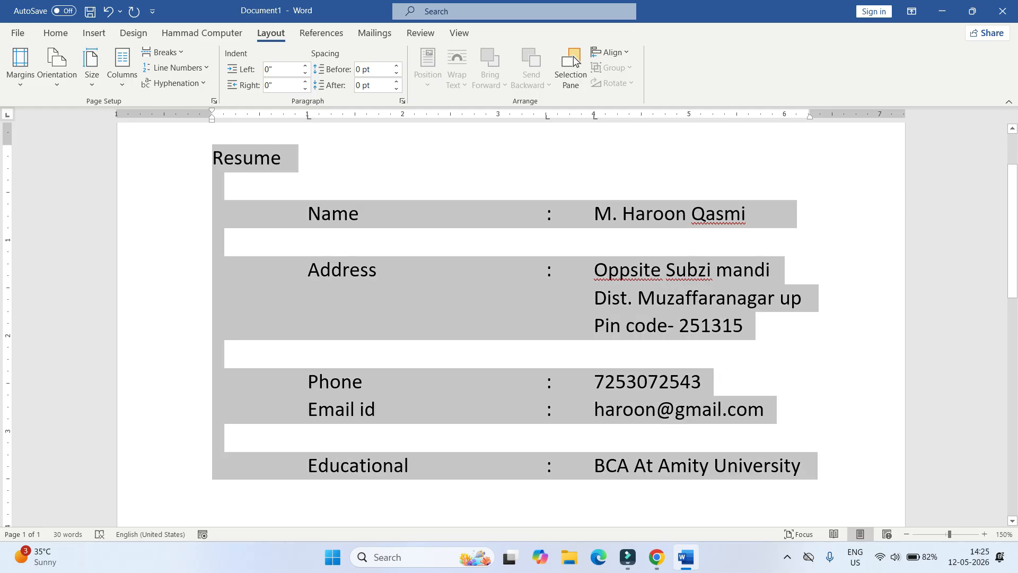
pyautogui.press('Delete')
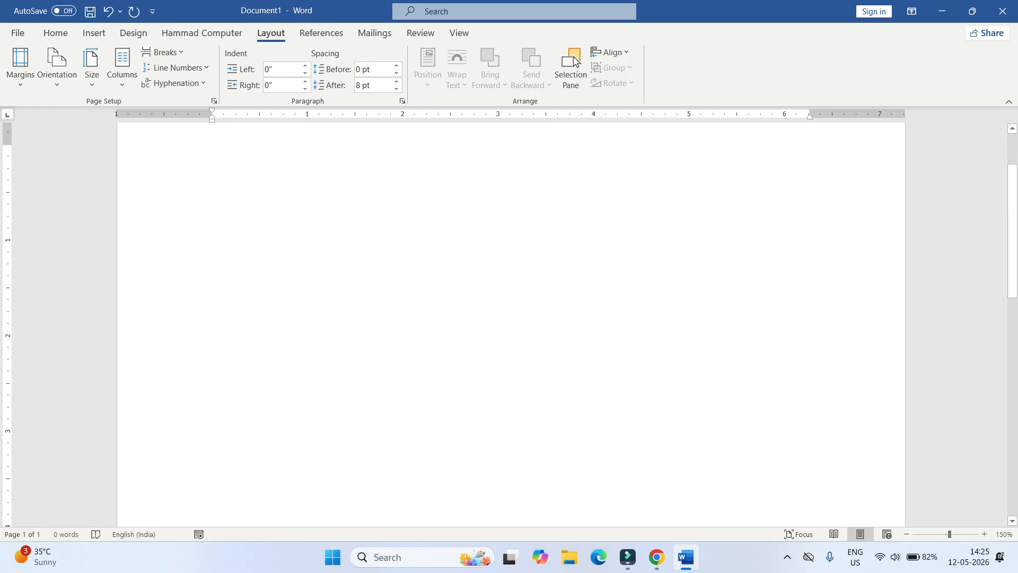
pyautogui.click(93, 32)
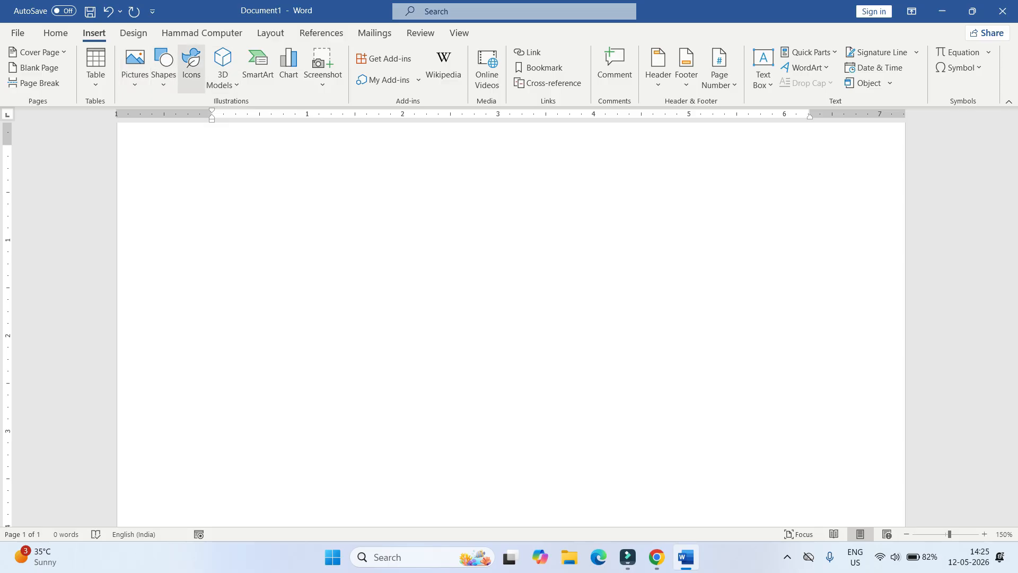
pyautogui.click(163, 69)
pyautogui.click(195, 120)
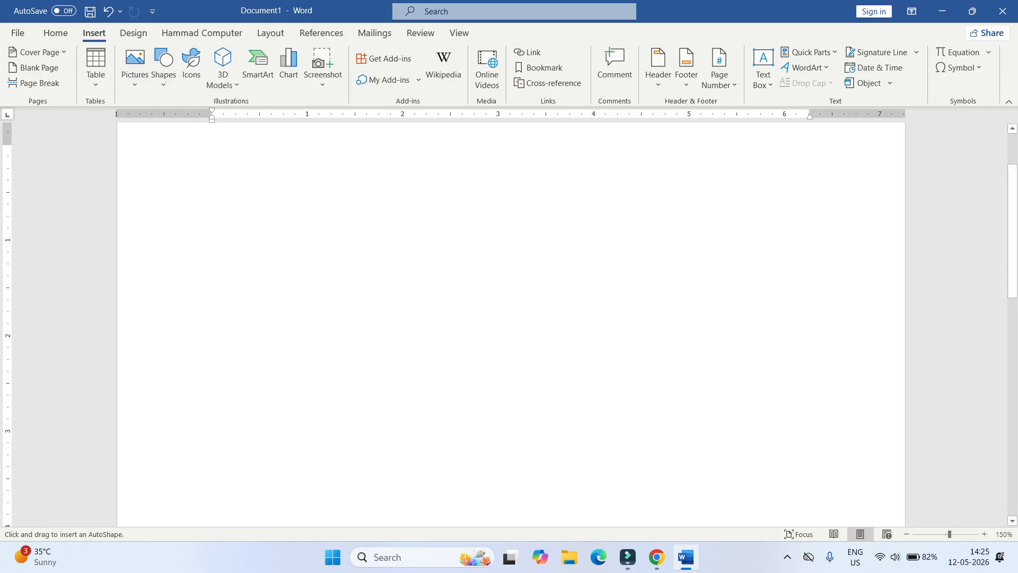
pyautogui.moveTo(118, 132); pyautogui.dragTo(903, 243)
# - Stretch the rectangle up to the page top and fill it dark blue-grey
pyautogui.moveTo(511, 133); pyautogui.dragTo(511, 125)
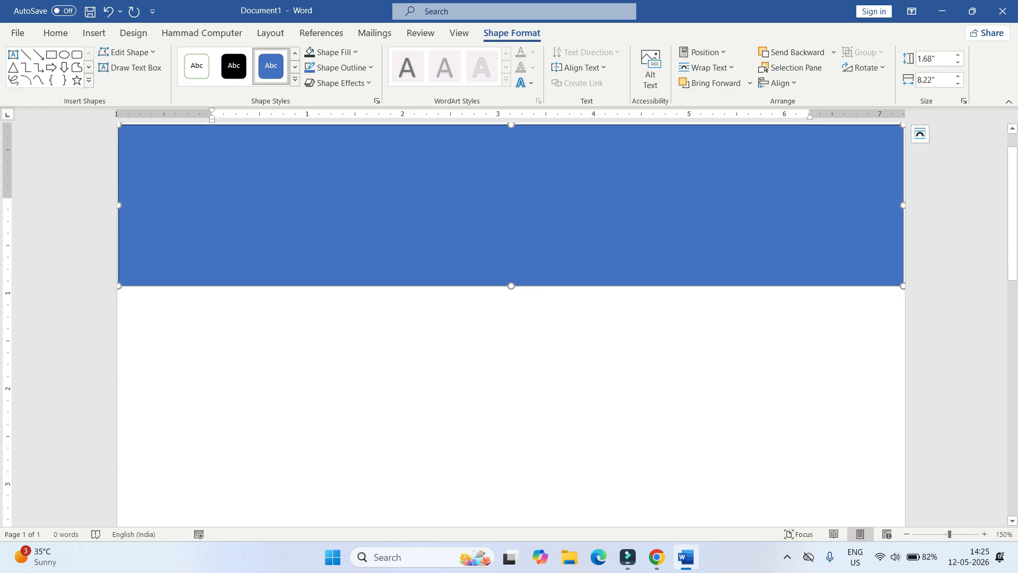
pyautogui.click(331, 52)
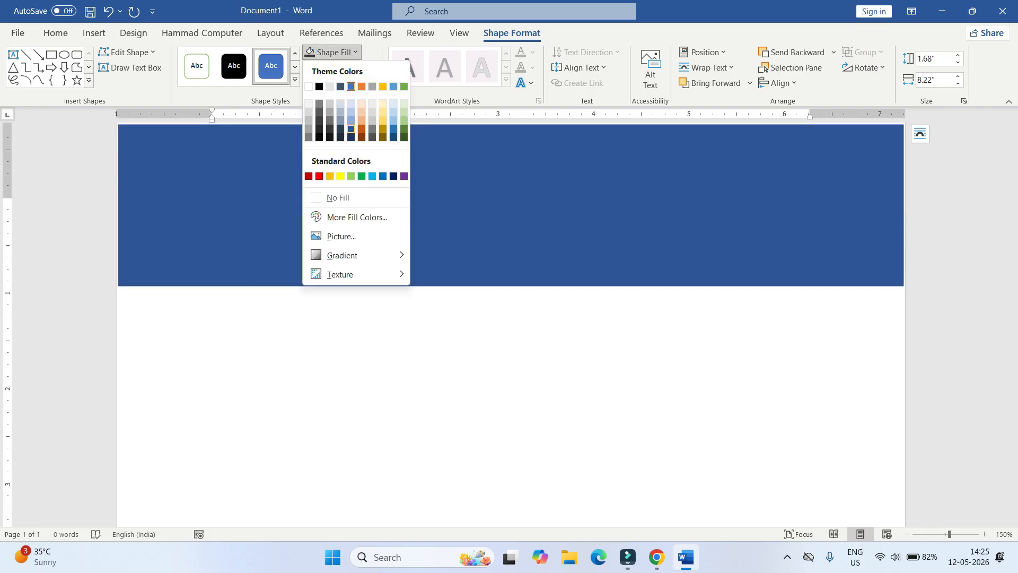
pyautogui.click(340, 129)
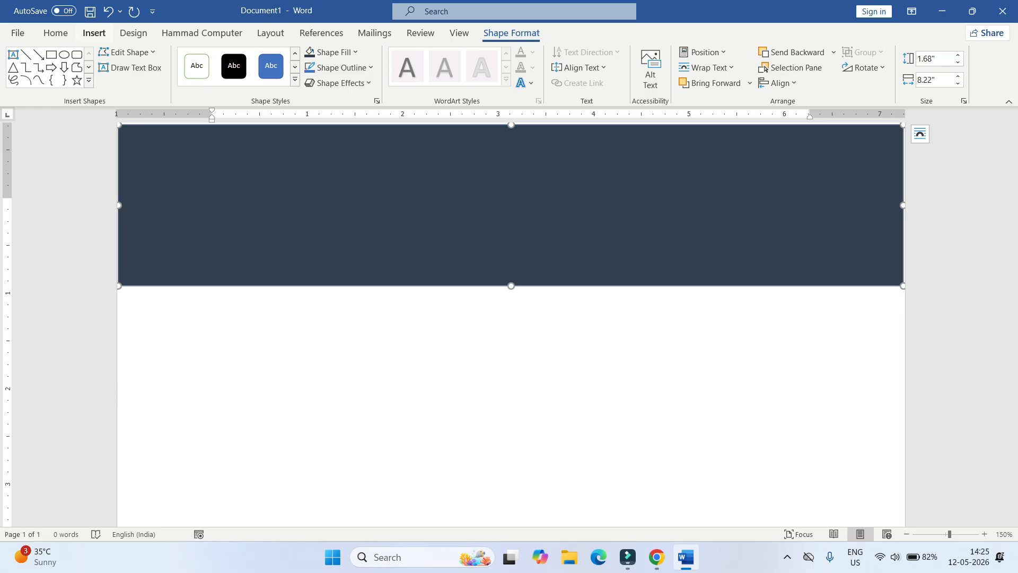
pyautogui.click(93, 33)
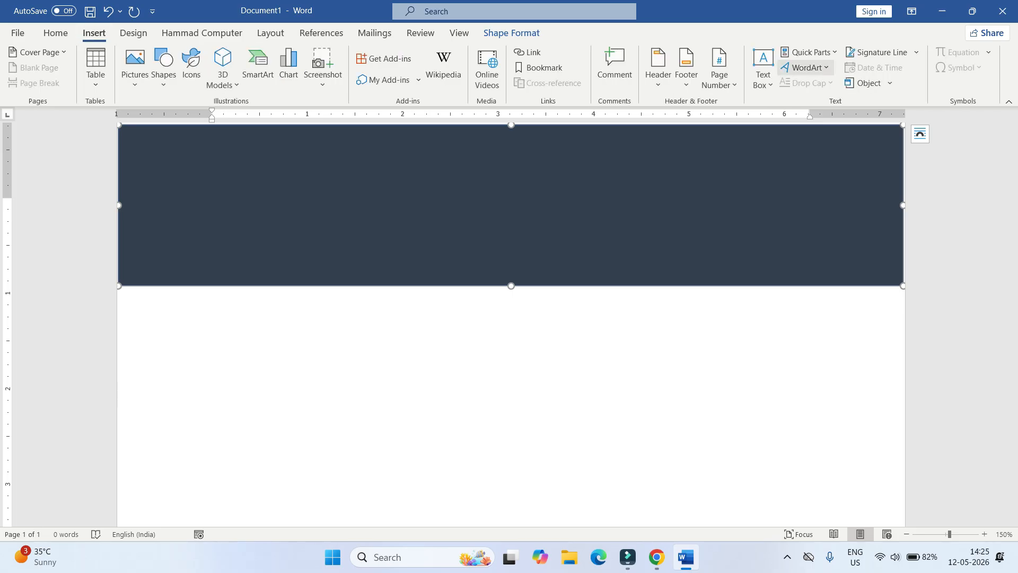
pyautogui.click(763, 68)
# - Draw a text box in the banner's middle with name, phone and e-mail, and select the name
pyautogui.click(783, 385)
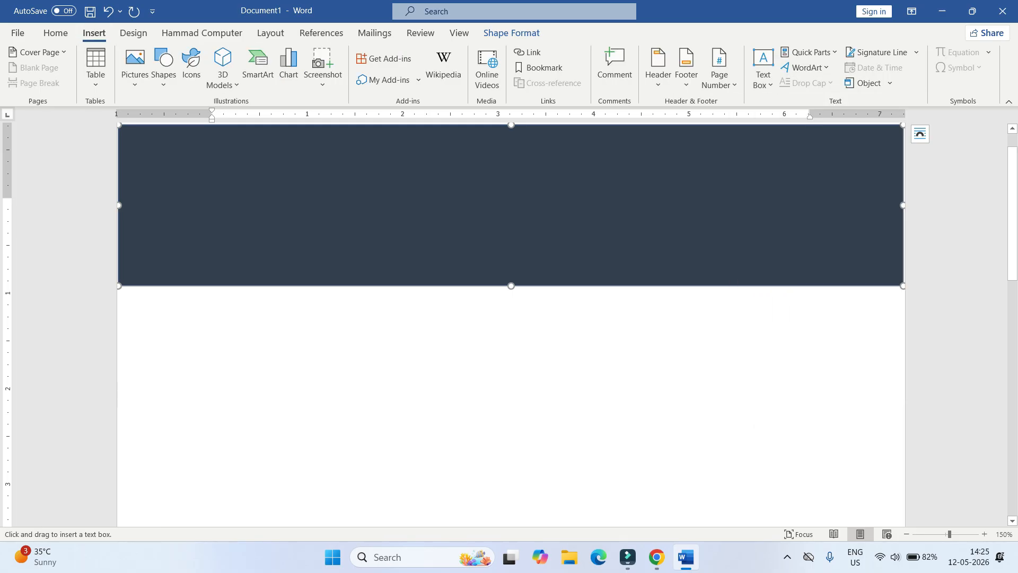
pyautogui.moveTo(385, 161); pyautogui.dragTo(658, 230)
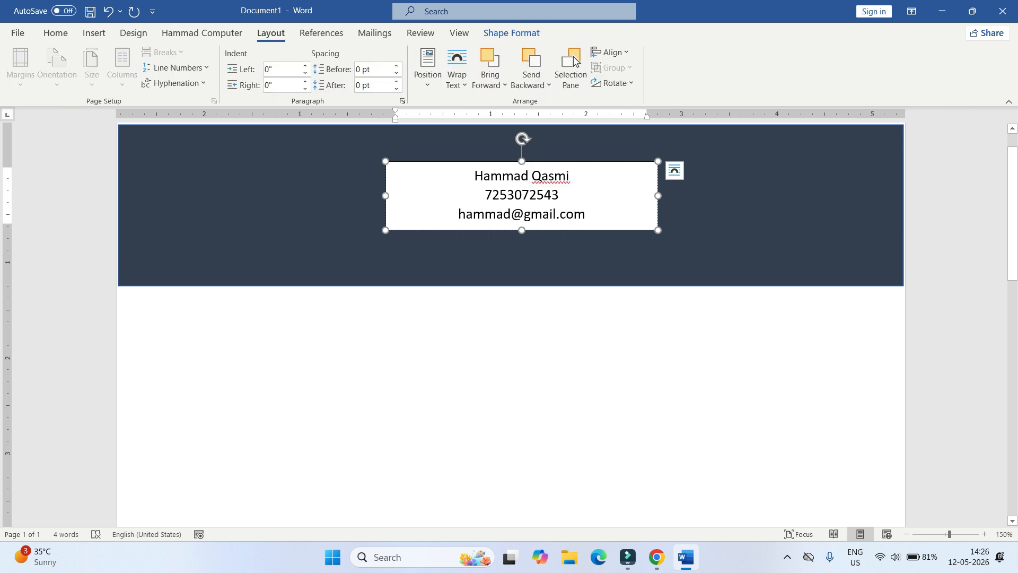
pyautogui.moveTo(570, 176); pyautogui.dragTo(474, 176)
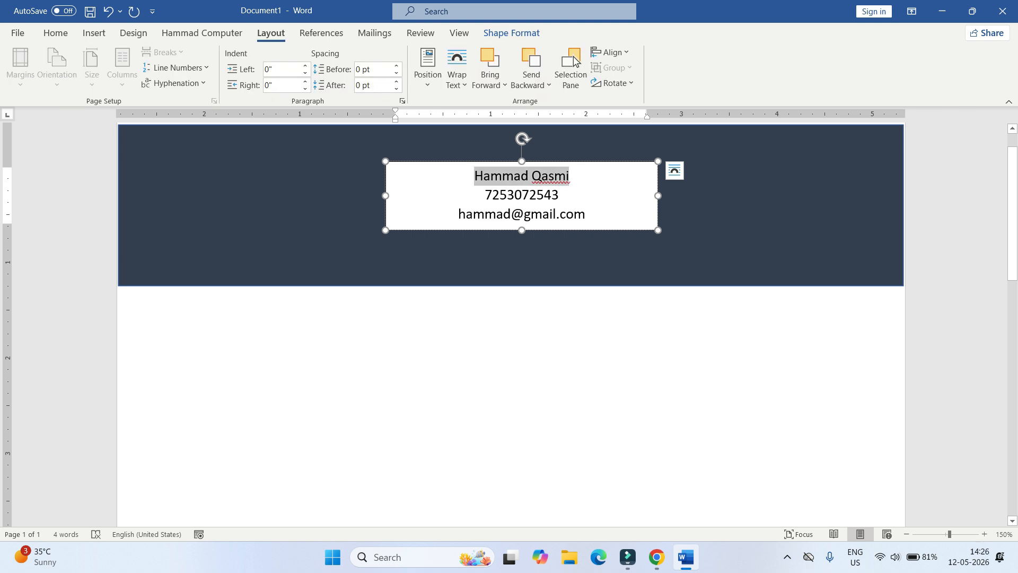
pyautogui.click(55, 32)
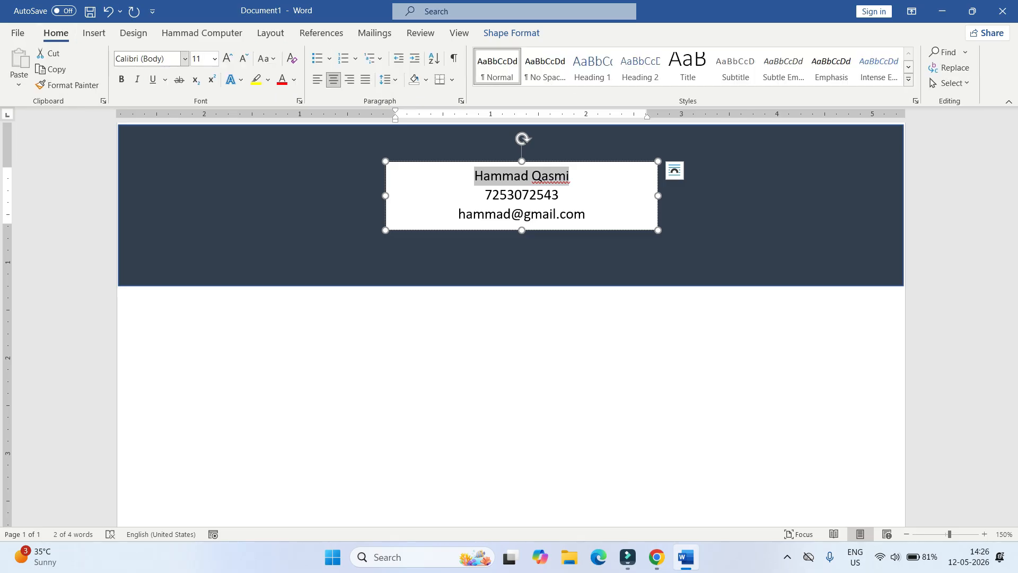
# - Enlarge the name, set it in Arial Black, and colour the first name dark red
pyautogui.click(227, 58)
pyautogui.click(228, 59)
pyautogui.click(227, 58)
pyautogui.click(228, 58)
pyautogui.click(227, 59)
pyautogui.click(227, 58)
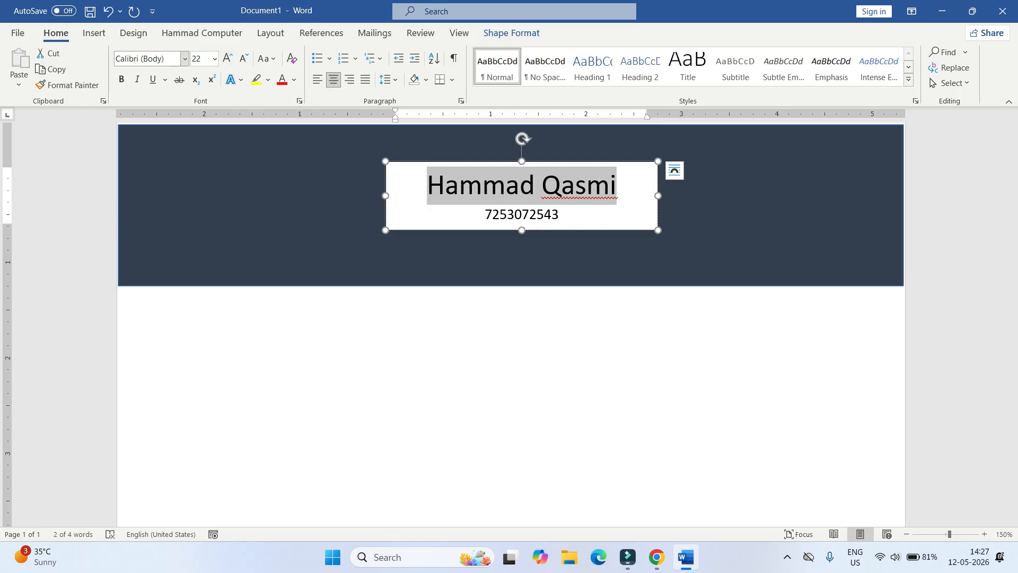
pyautogui.click(185, 59)
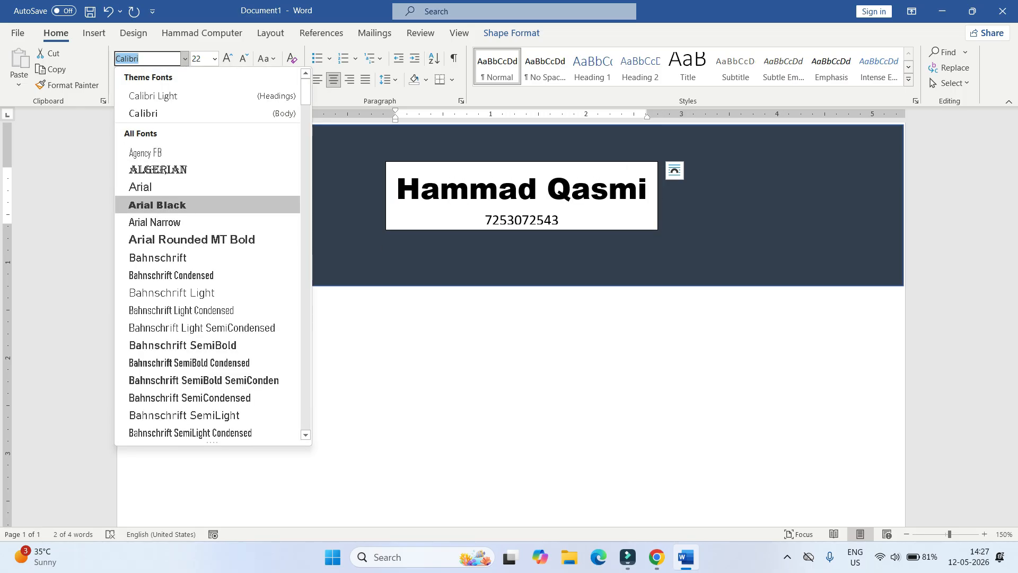
pyautogui.click(156, 204)
pyautogui.moveTo(537, 190); pyautogui.dragTo(396, 189)
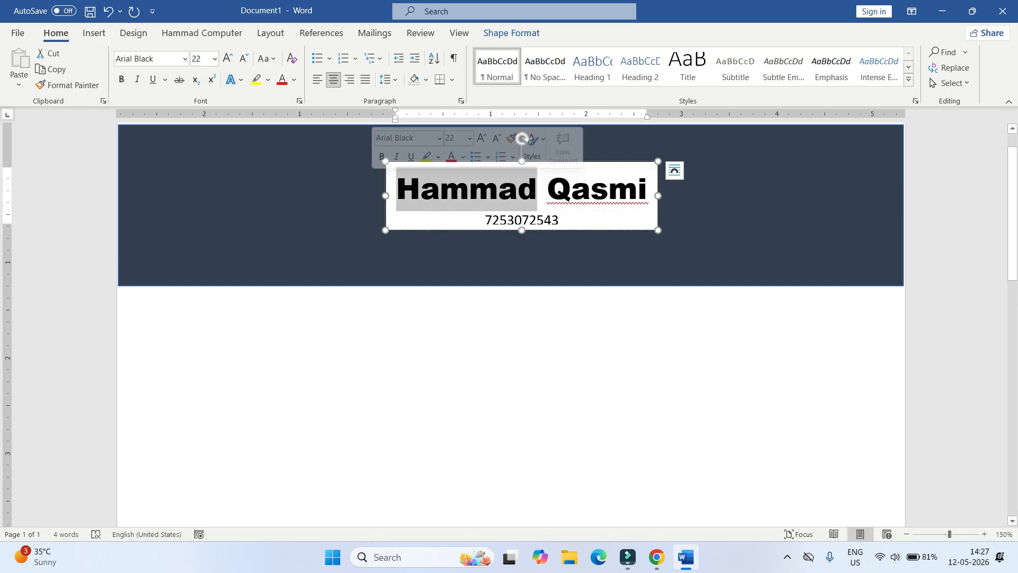
pyautogui.click(294, 80)
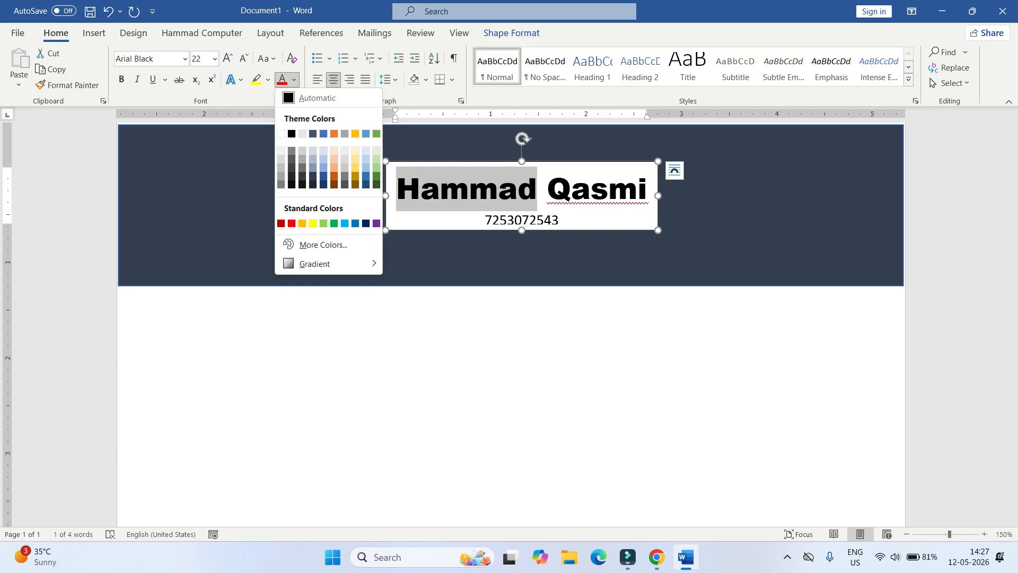
pyautogui.click(281, 224)
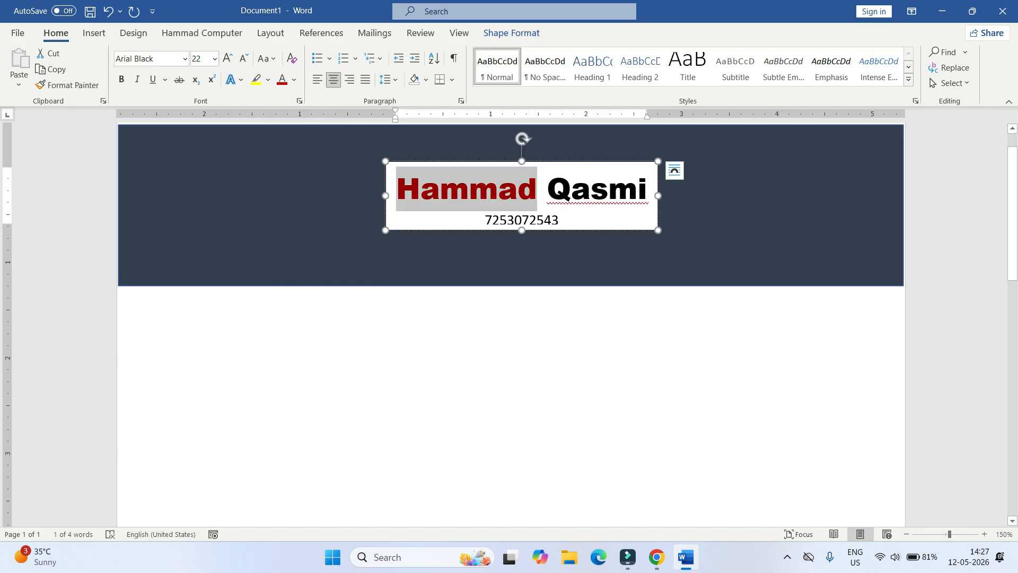
# - Add the e-mail line below the phone number and set all box text to 1.0 line spacing
pyautogui.click(560, 220)
pyautogui.press('Return')
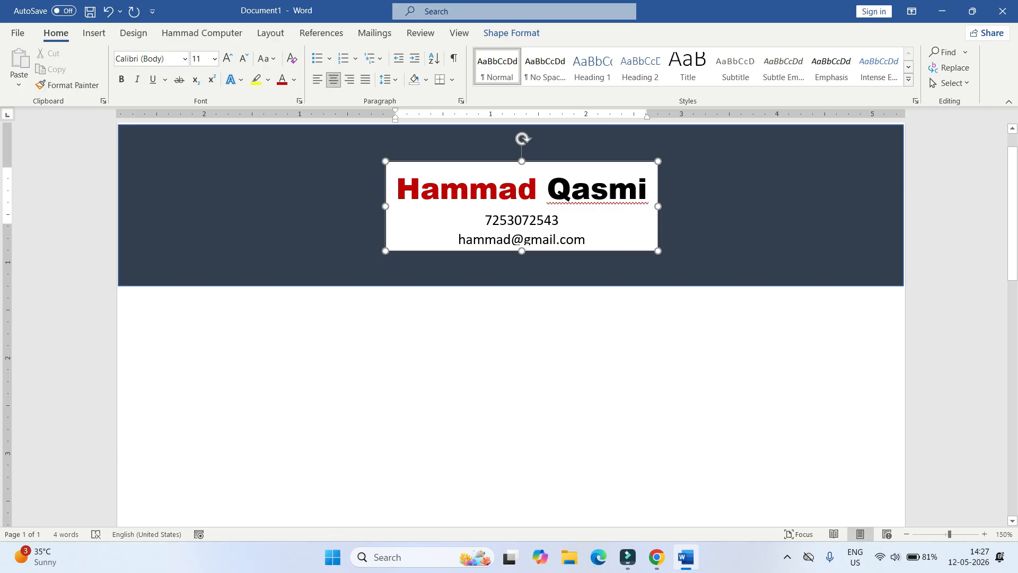
pyautogui.press('Escape')
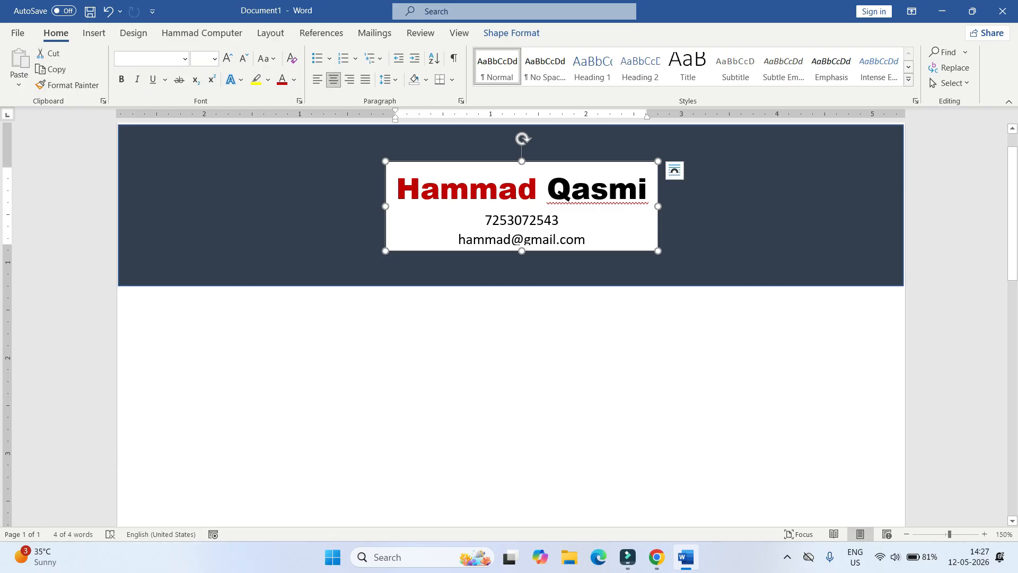
pyautogui.hotkey('ctrl', 'a')
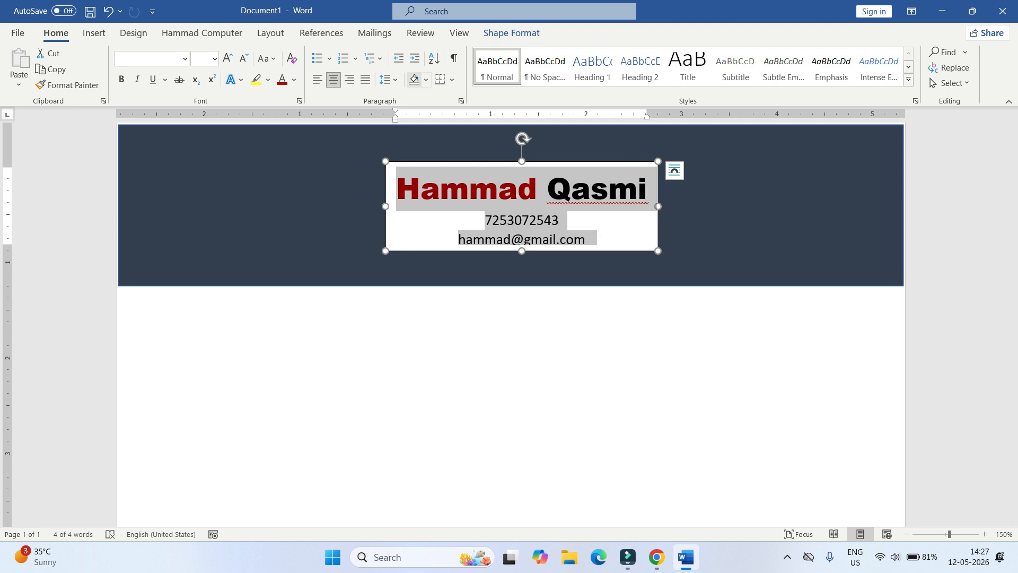
pyautogui.click(389, 79)
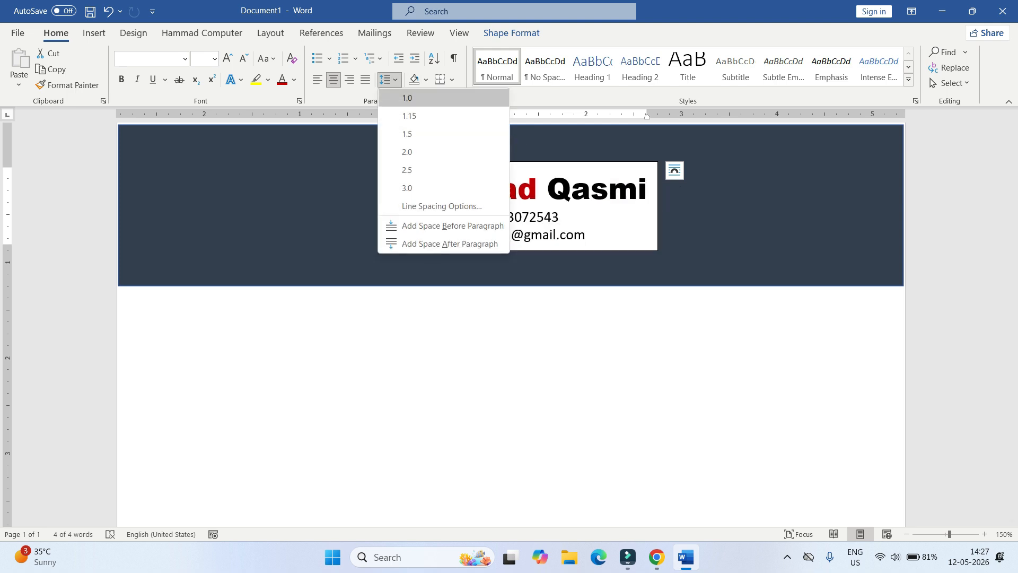
pyautogui.click(411, 97)
# - Nudge the header text box slightly up and left, then select the surname and contact lines
pyautogui.tripleClick(522, 217)
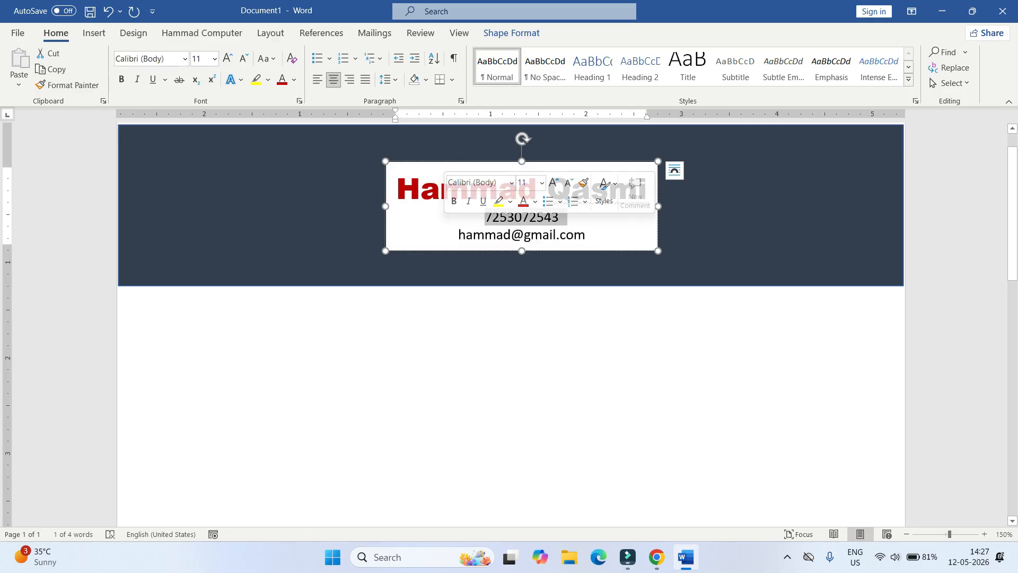
pyautogui.click(590, 234)
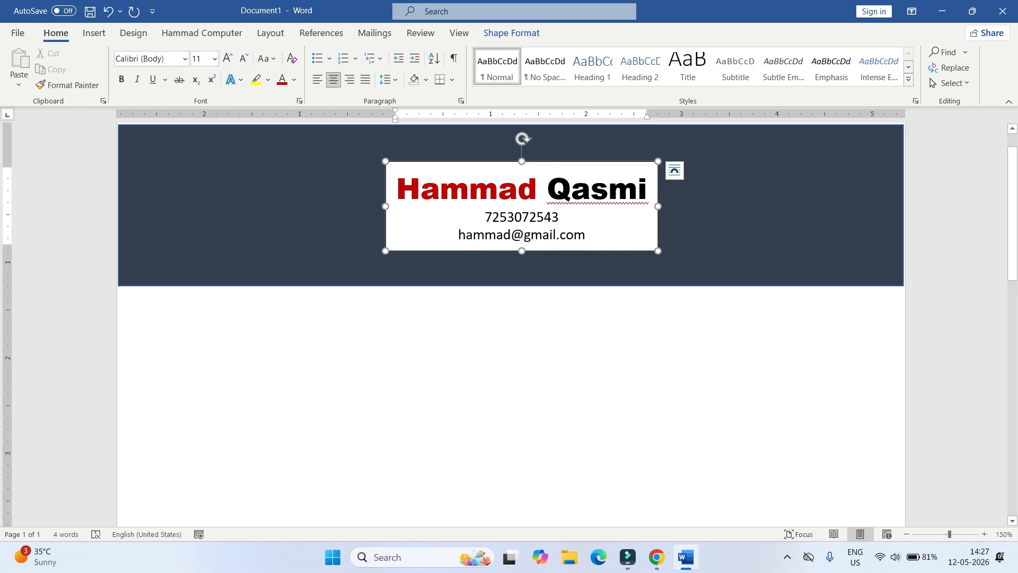
pyautogui.moveTo(590, 251); pyautogui.dragTo(583, 246)
pyautogui.moveTo(540, 185); pyautogui.dragTo(589, 234)
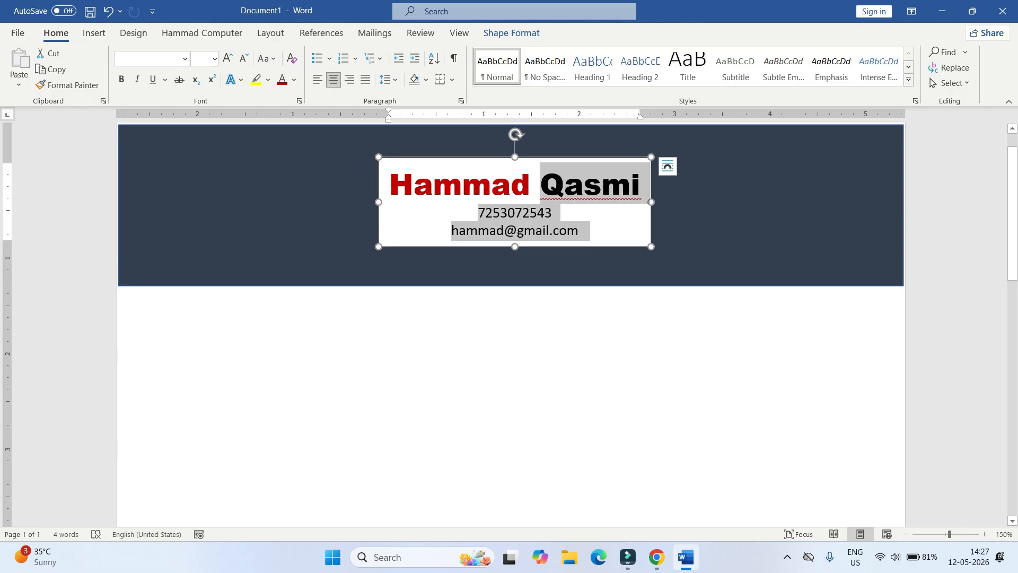
pyautogui.hotkey('ctrl', 'z')
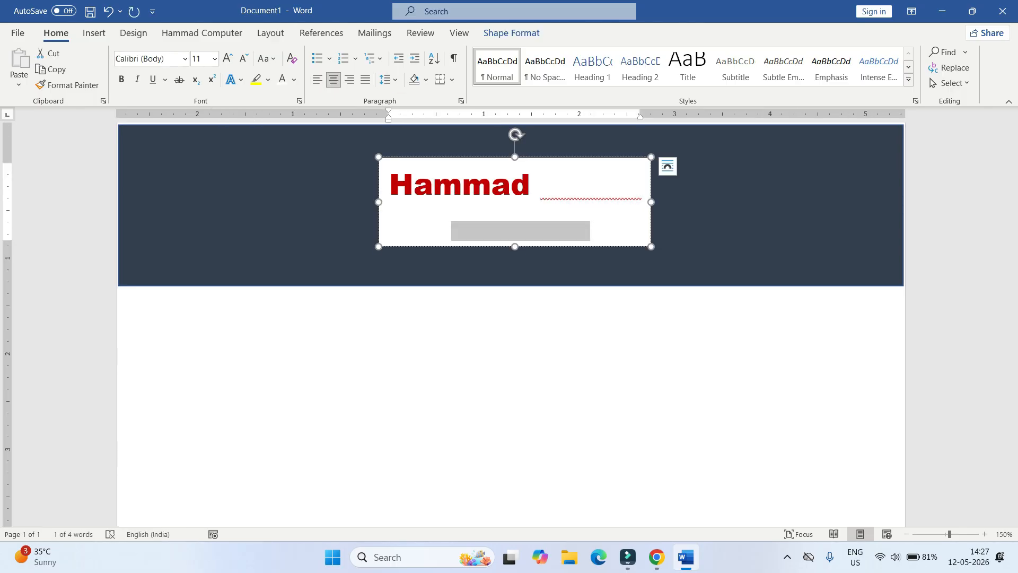
# - Remove the white fill from the header text box so the dark banner shows through
pyautogui.click(511, 32)
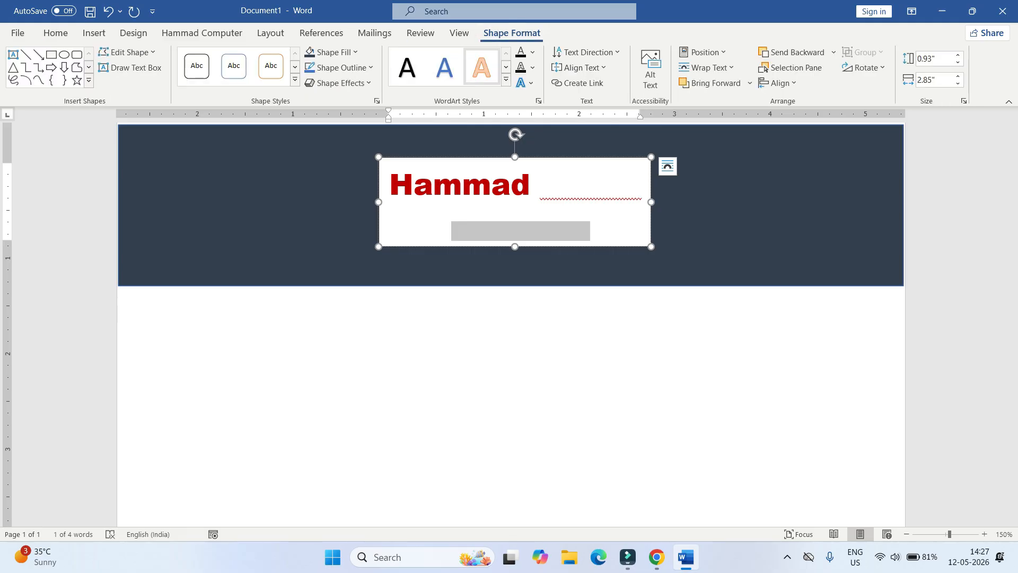
pyautogui.click(334, 52)
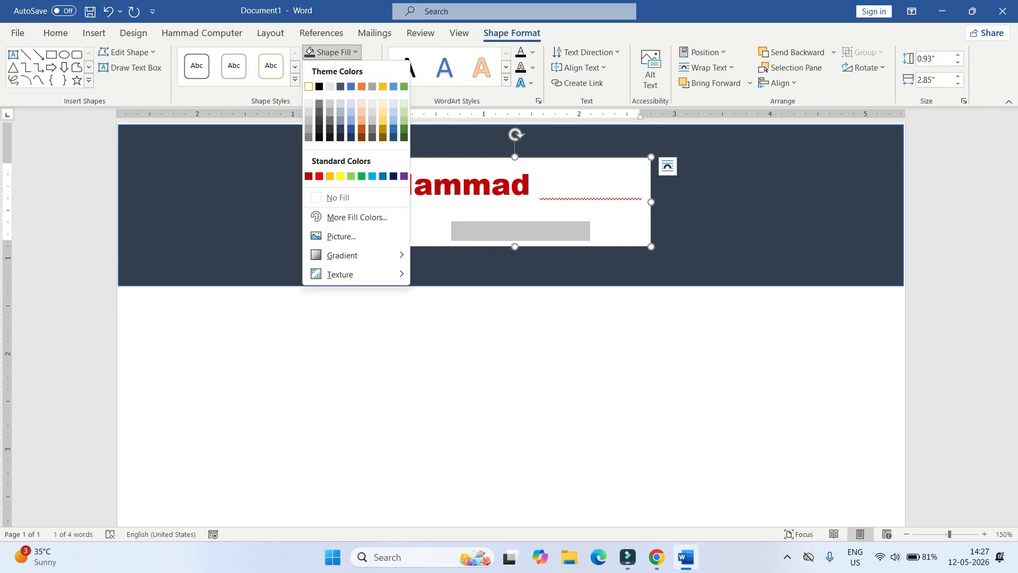
pyautogui.click(338, 197)
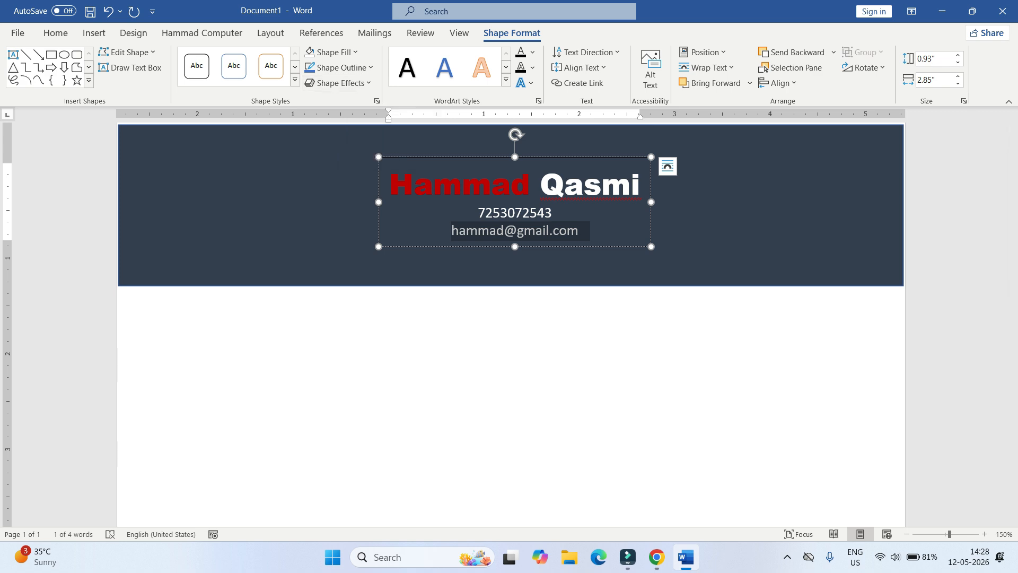
pyautogui.click(214, 204)
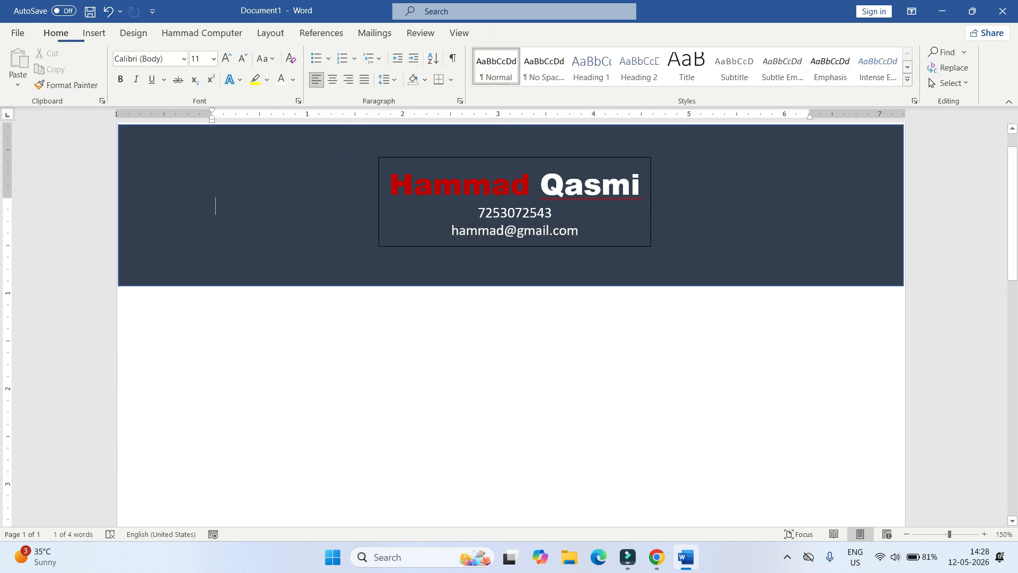
# - Remove the header text box's border and check the result
pyautogui.tripleClick(513, 231)
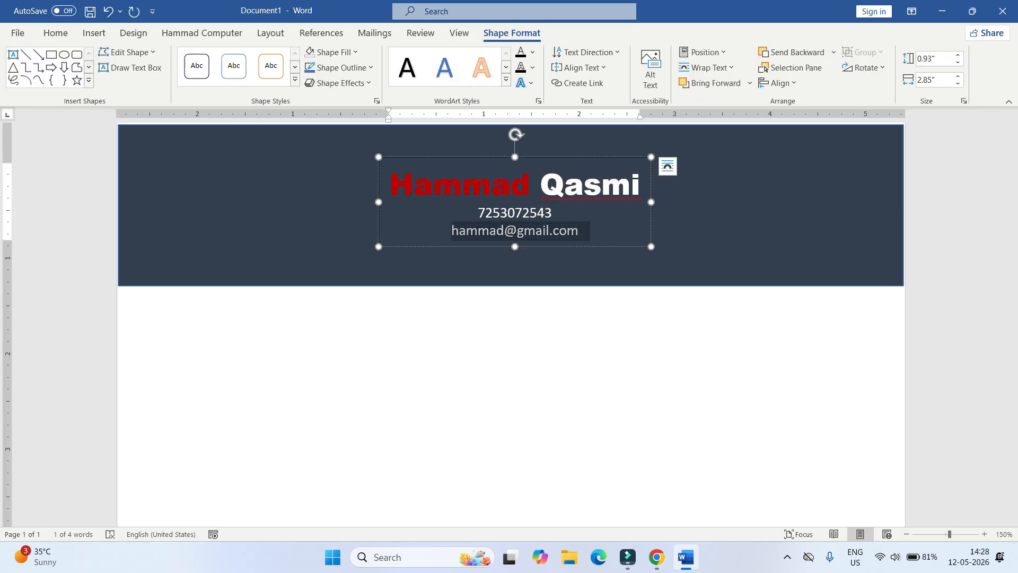
pyautogui.click(339, 68)
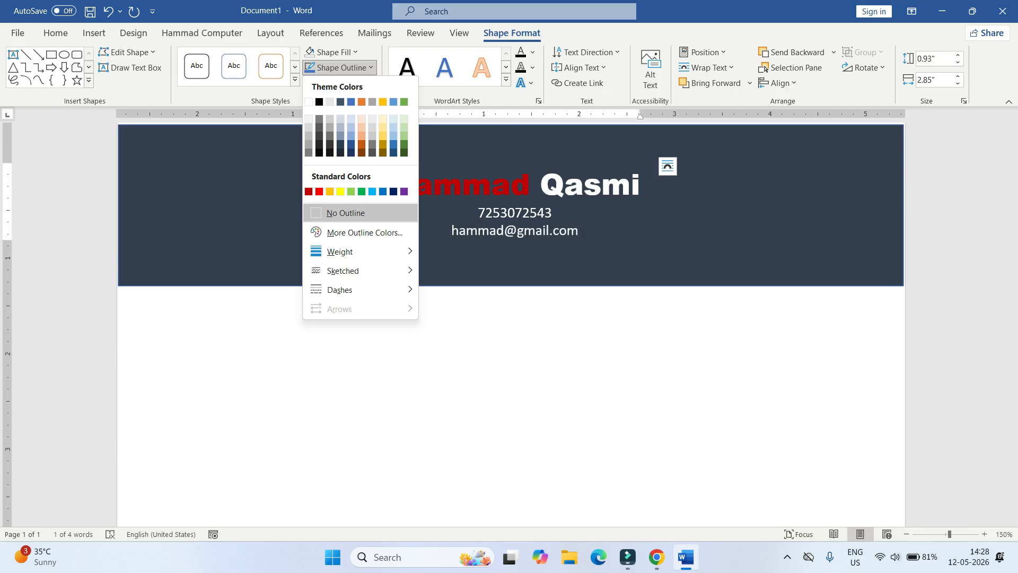
pyautogui.click(346, 213)
pyautogui.click(214, 205)
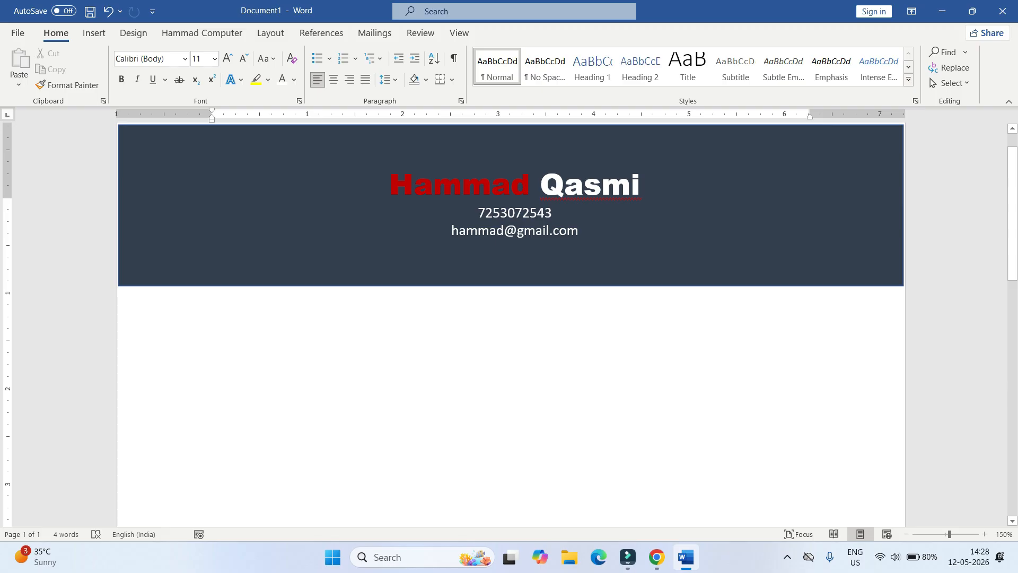
pyautogui.click(514, 213)
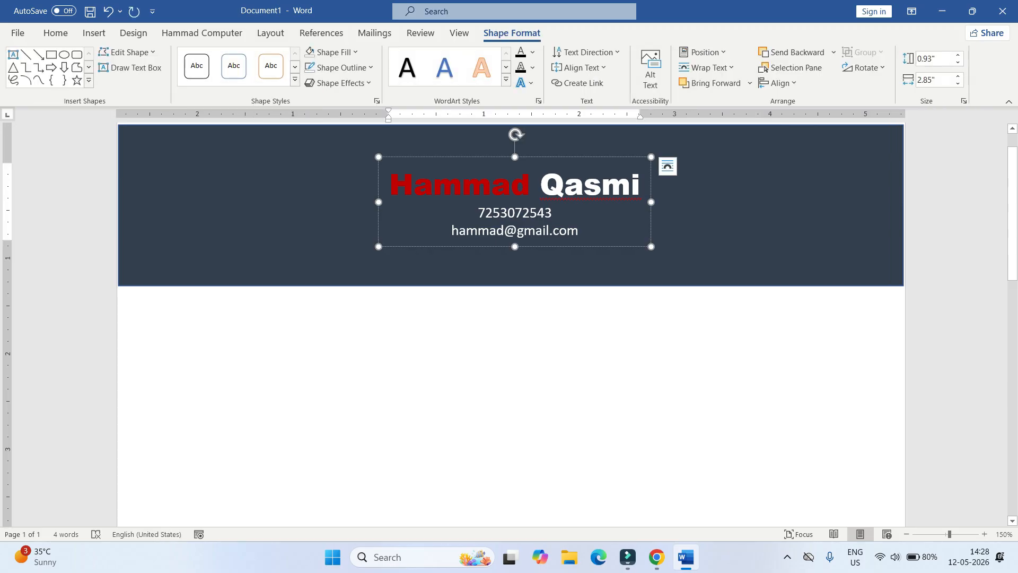
pyautogui.click(216, 204)
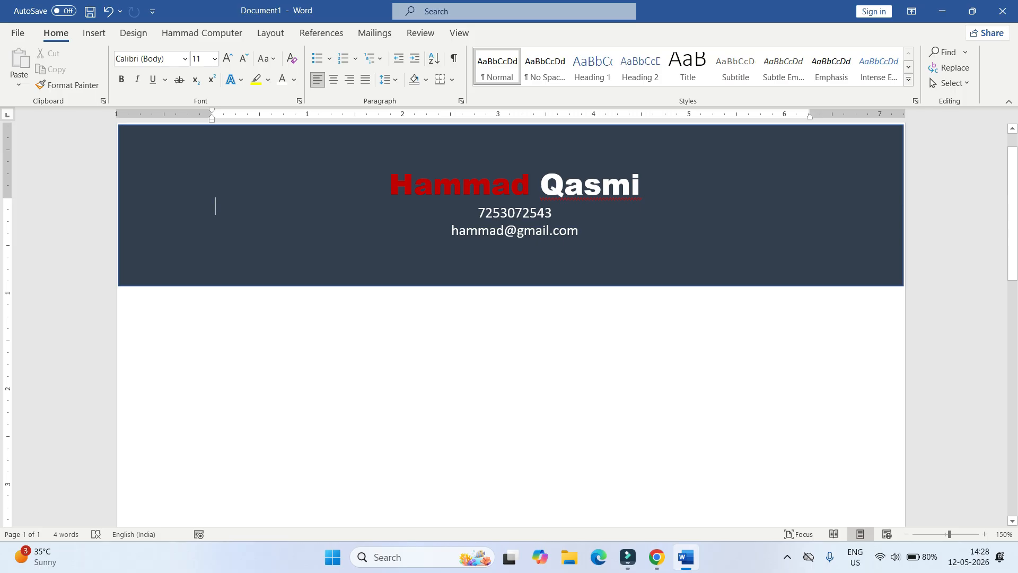
# - Draw a wide text box just below the dark banner
pyautogui.click(94, 33)
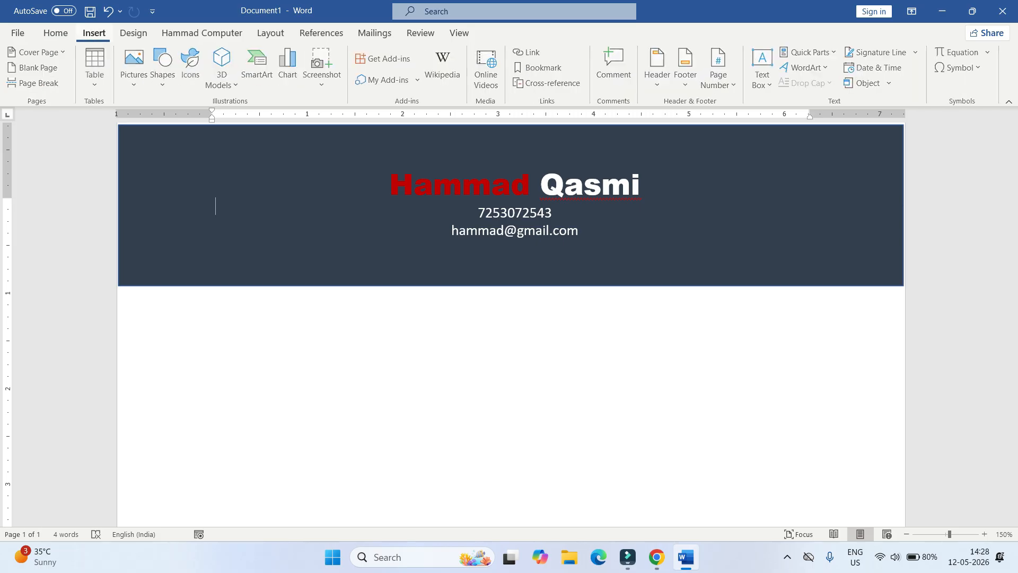
pyautogui.click(763, 73)
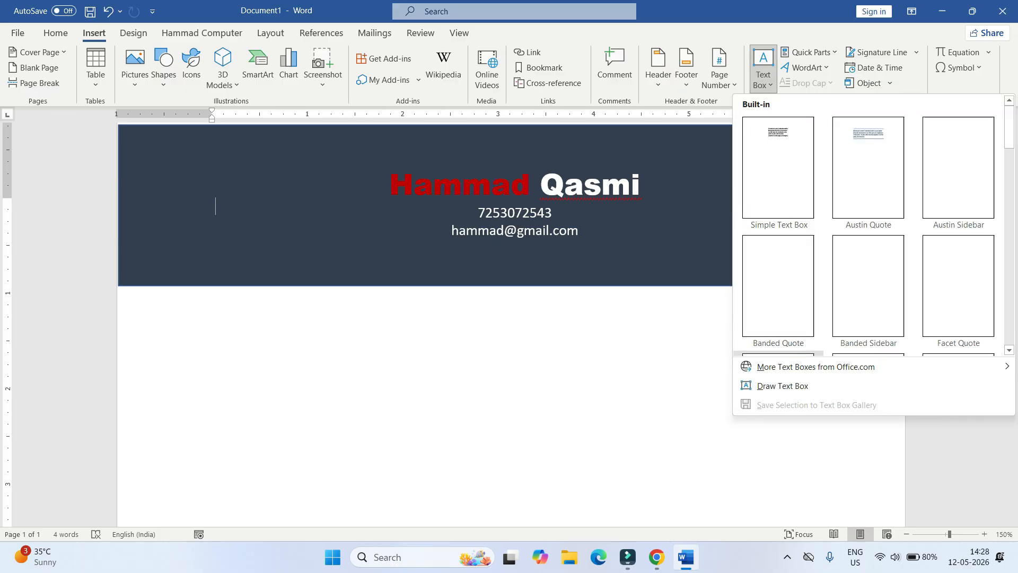
pyautogui.click(780, 386)
pyautogui.moveTo(119, 289); pyautogui.dragTo(637, 427)
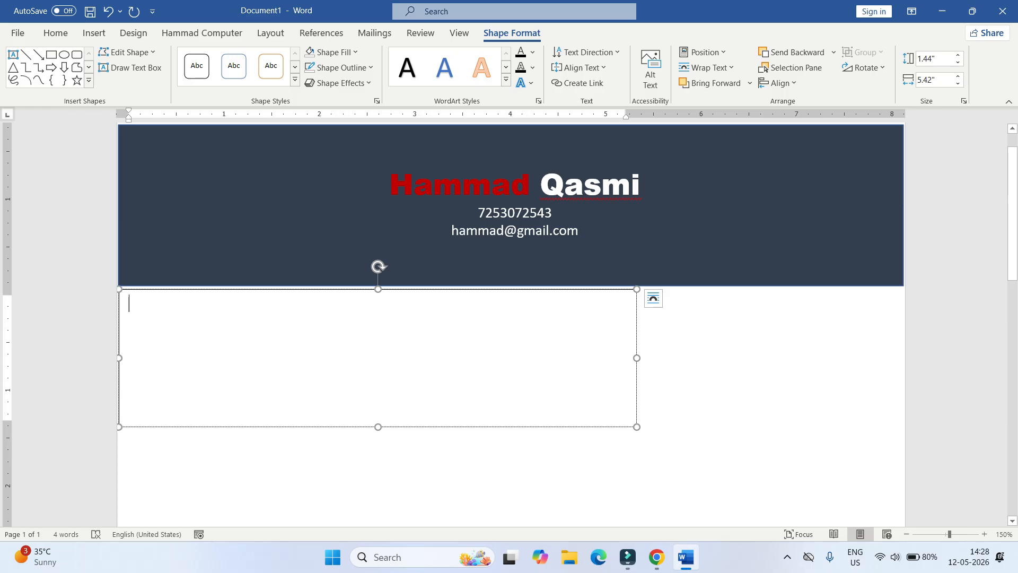
# - Fill the new box with an 'About me;' heading and two sample paragraphs
pyautogui.write('About me;')
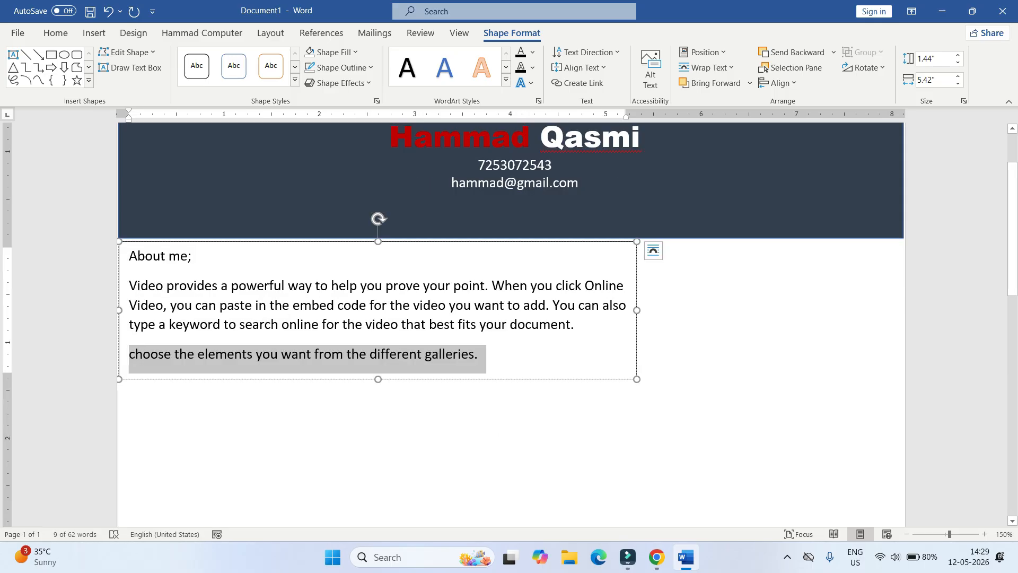
pyautogui.click(498, 435)
pyautogui.click(193, 257)
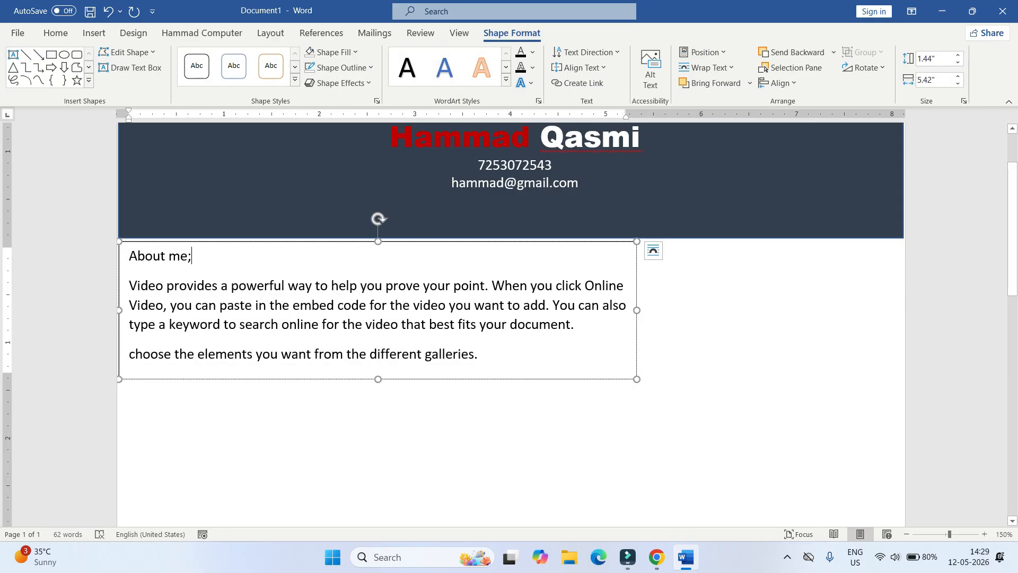
pyautogui.click(25, 55)
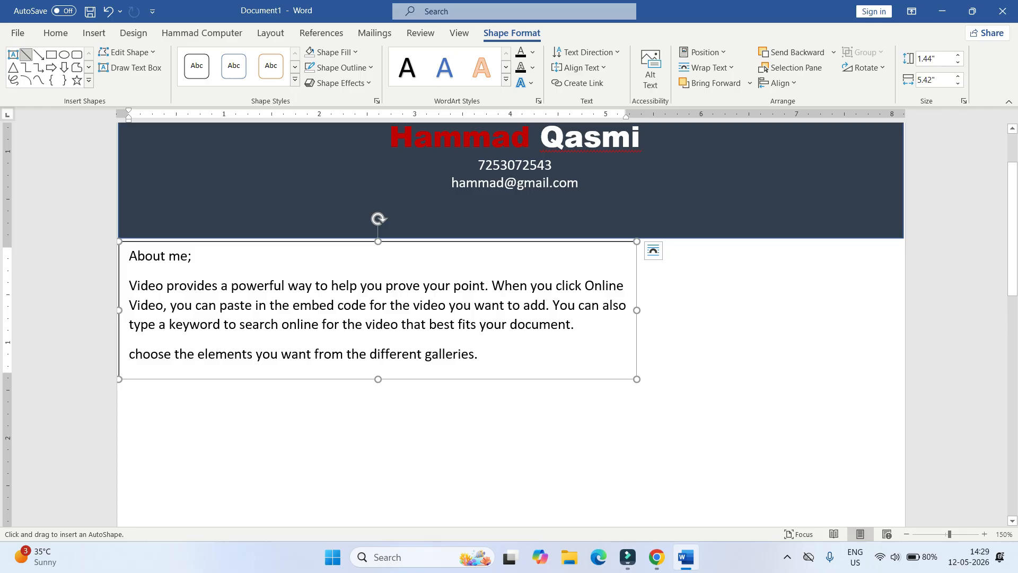
# - Draw a horizontal line across the page under the box, 1½ pt thick with a black style
pyautogui.moveTo(119, 365); pyautogui.dragTo(882, 366)
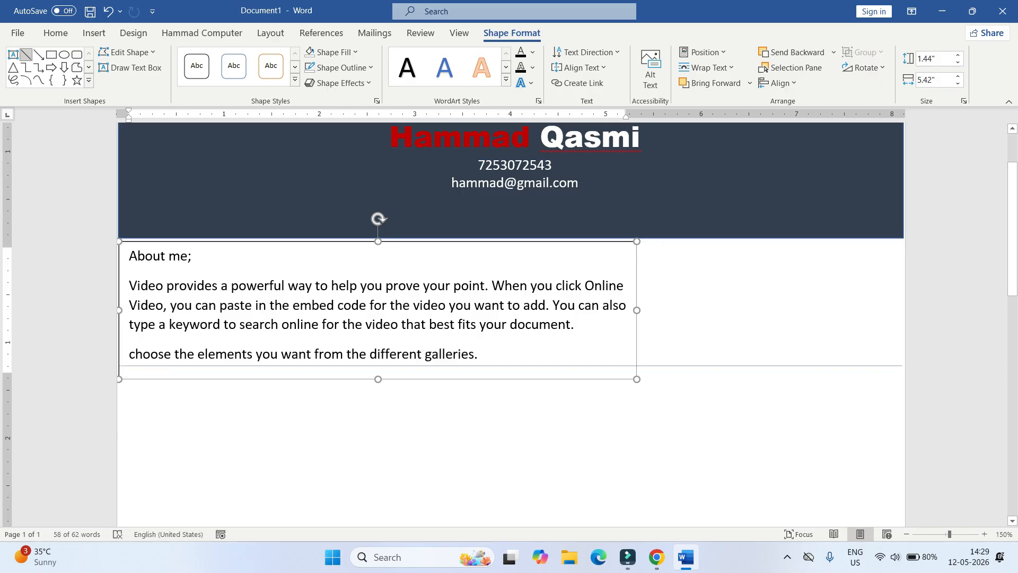
pyautogui.moveTo(903, 366); pyautogui.dragTo(904, 365)
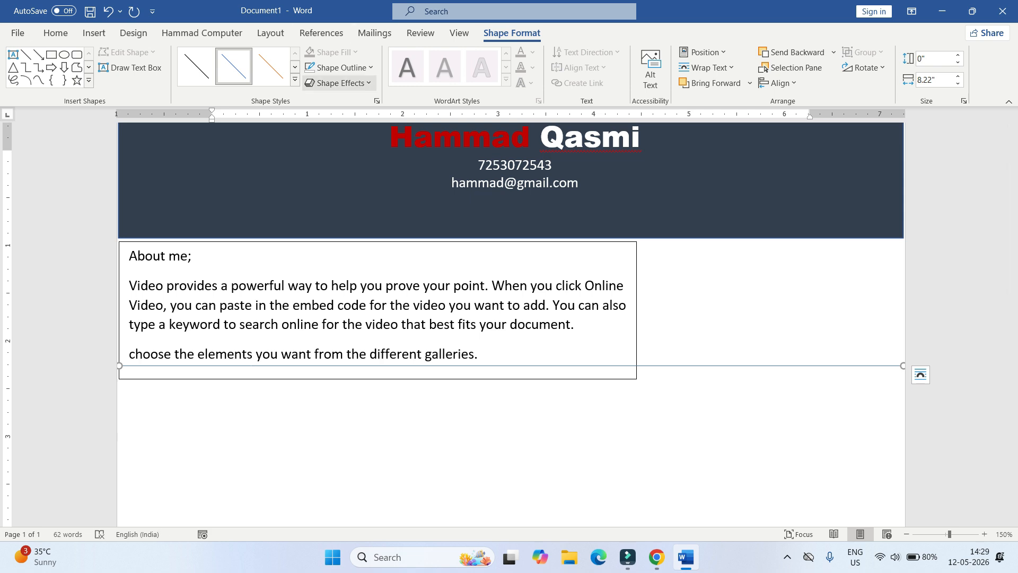
pyautogui.click(342, 67)
pyautogui.moveTo(360, 251)
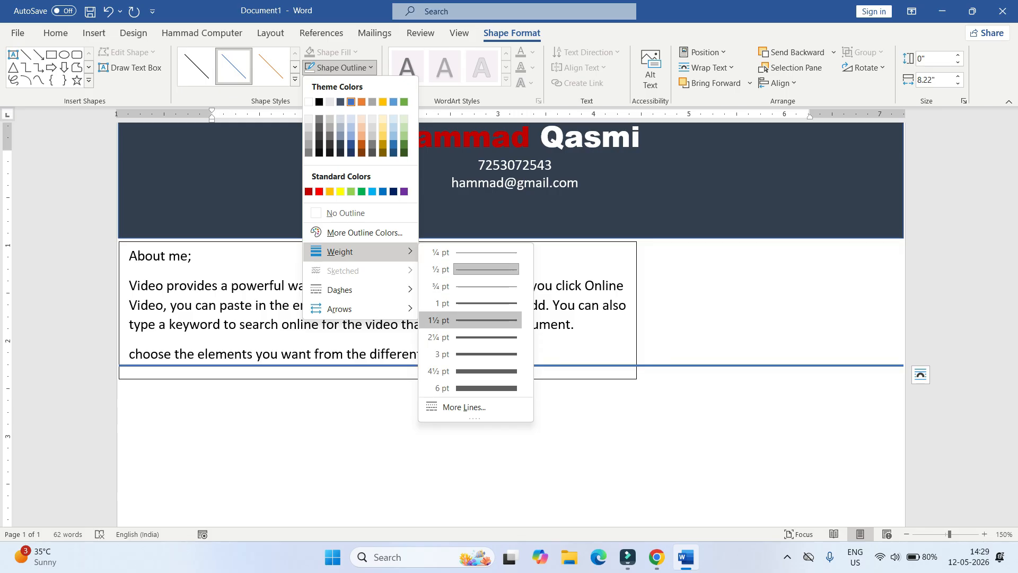
pyautogui.click(477, 320)
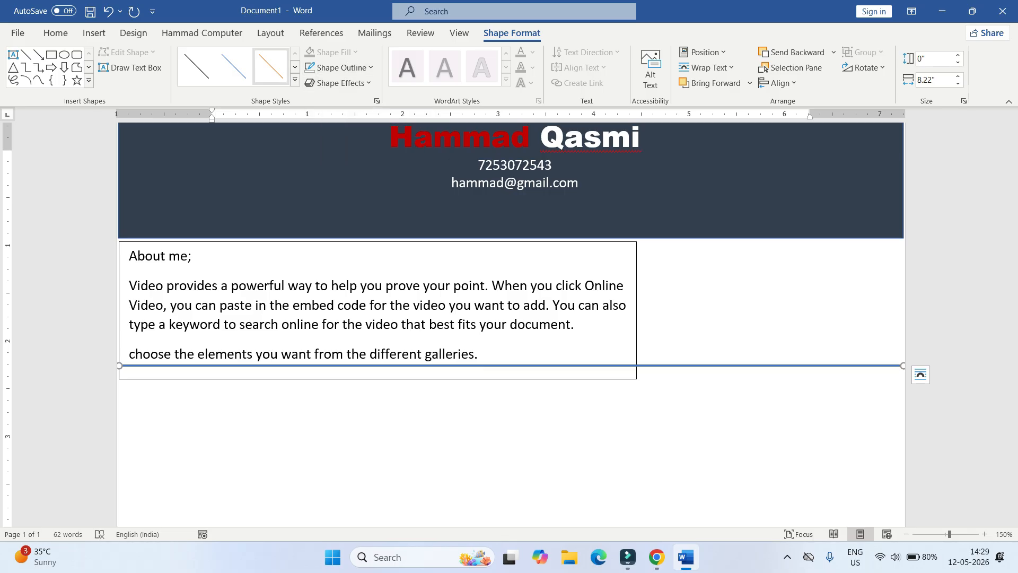
pyautogui.click(295, 79)
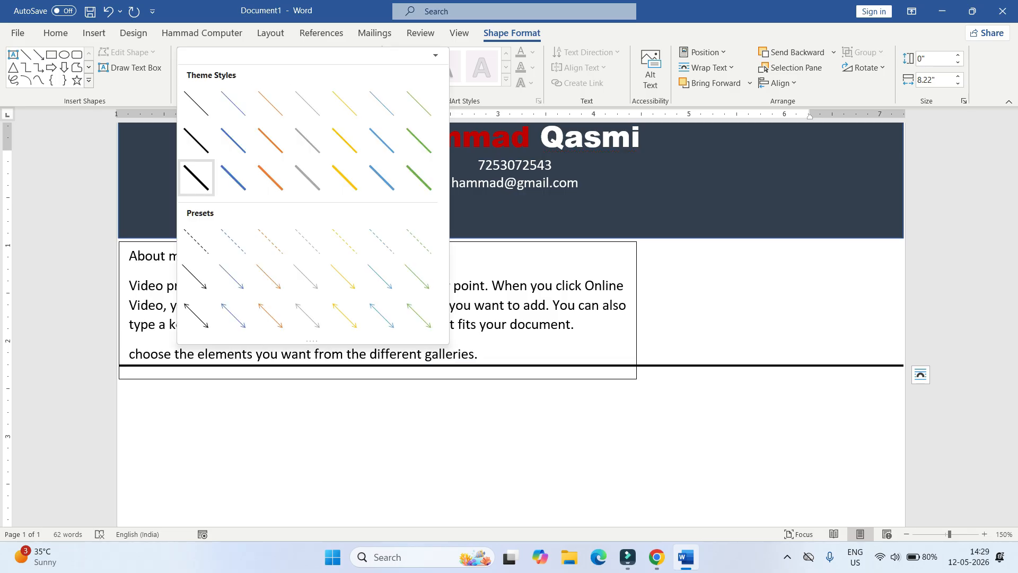
pyautogui.click(196, 177)
# - Raise the About me box's bottom edge to meet the black line
pyautogui.click(265, 324)
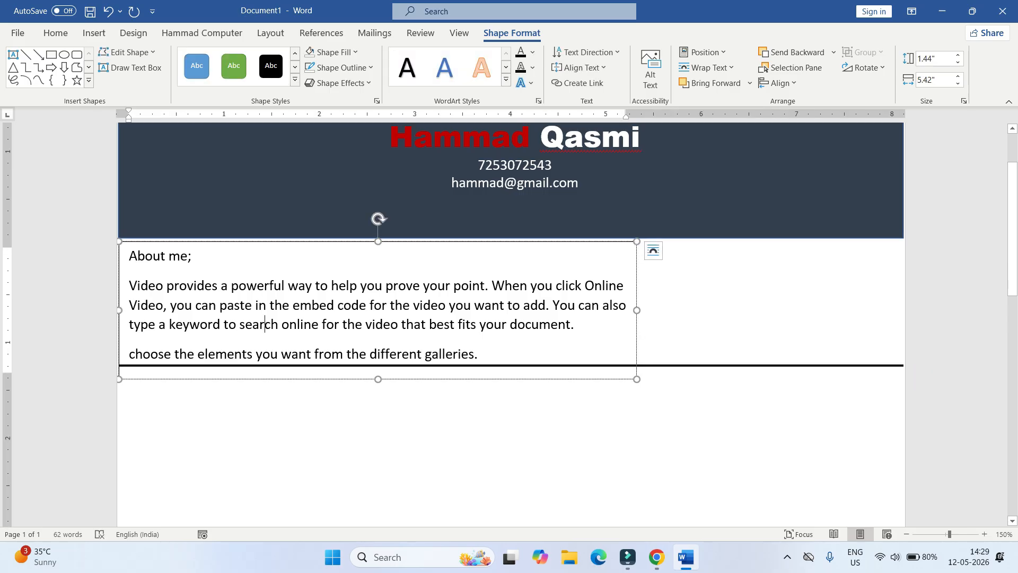
pyautogui.moveTo(378, 379); pyautogui.dragTo(378, 364)
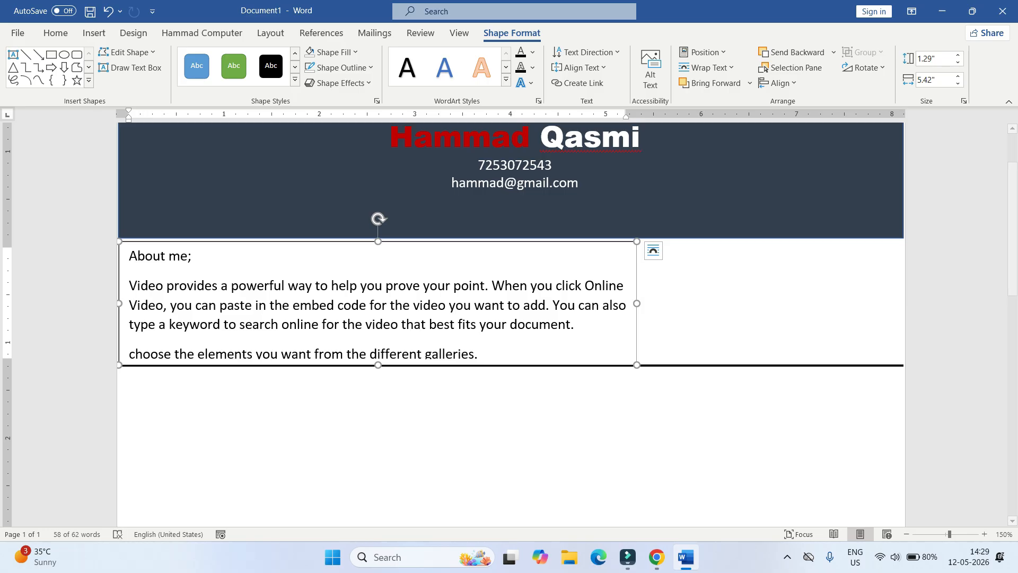
pyautogui.press('Up')
pyautogui.press('Up')
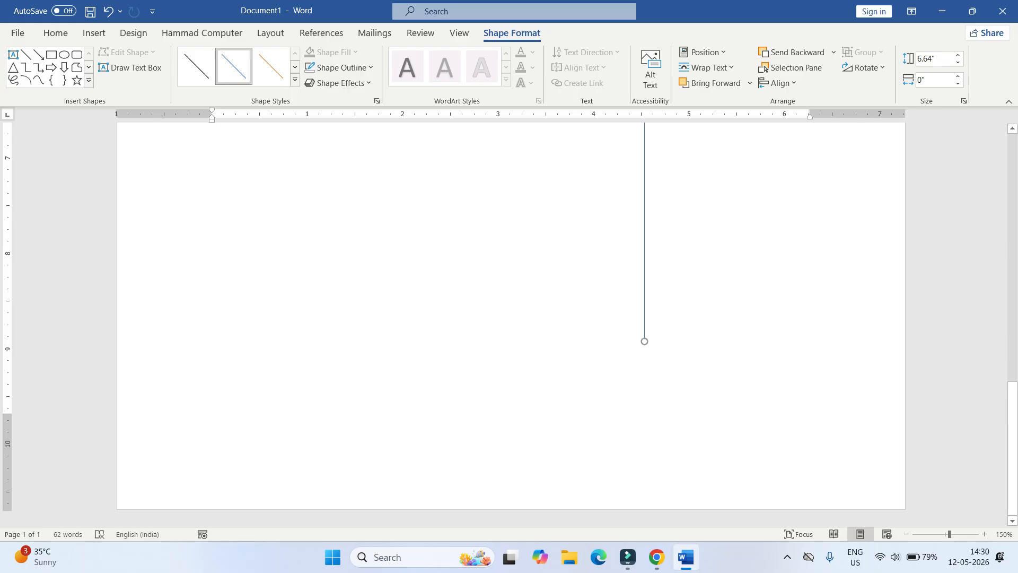
# - Lengthen the vertical line to 7.99" and make it 1½ pt thick with a black intense style
pyautogui.moveTo(644, 341); pyautogui.dragTo(645, 341)
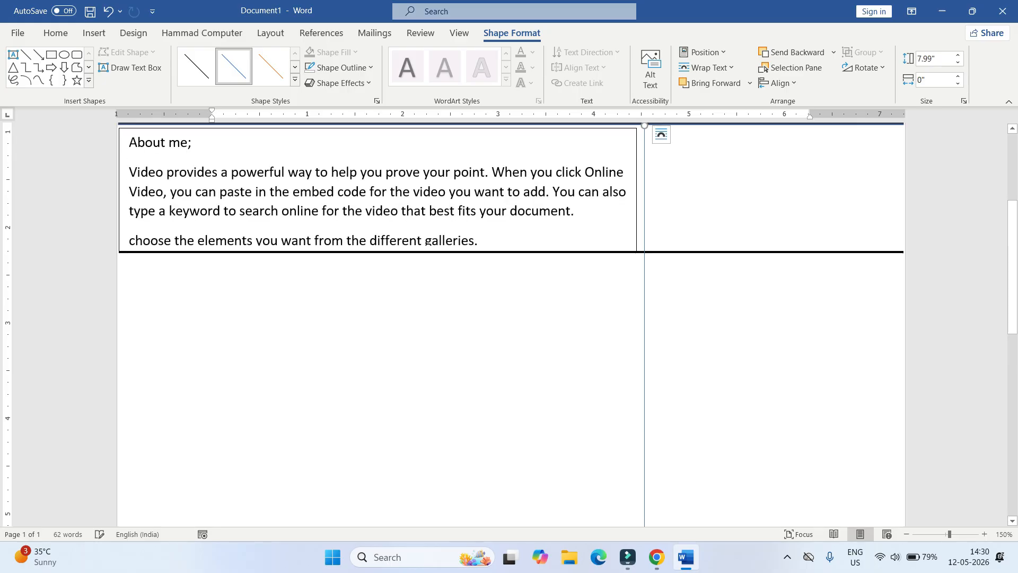
pyautogui.scroll(1, 512, 325)
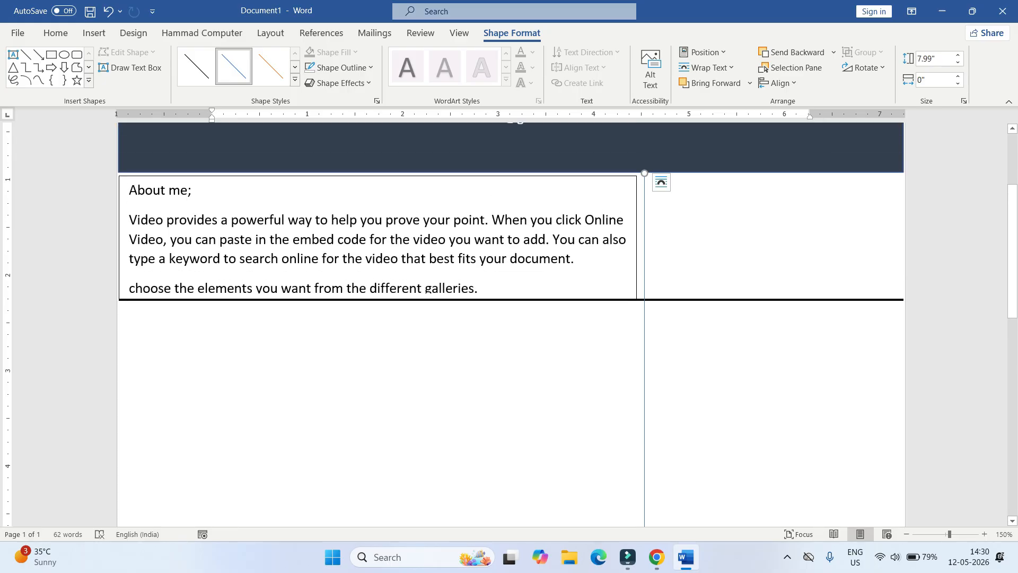
pyautogui.click(342, 68)
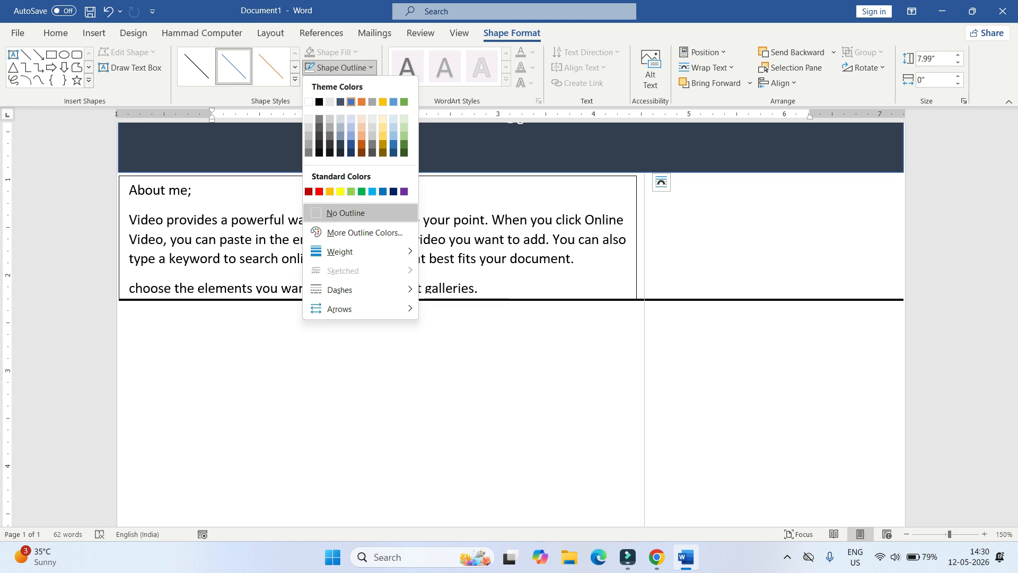
pyautogui.moveTo(339, 252)
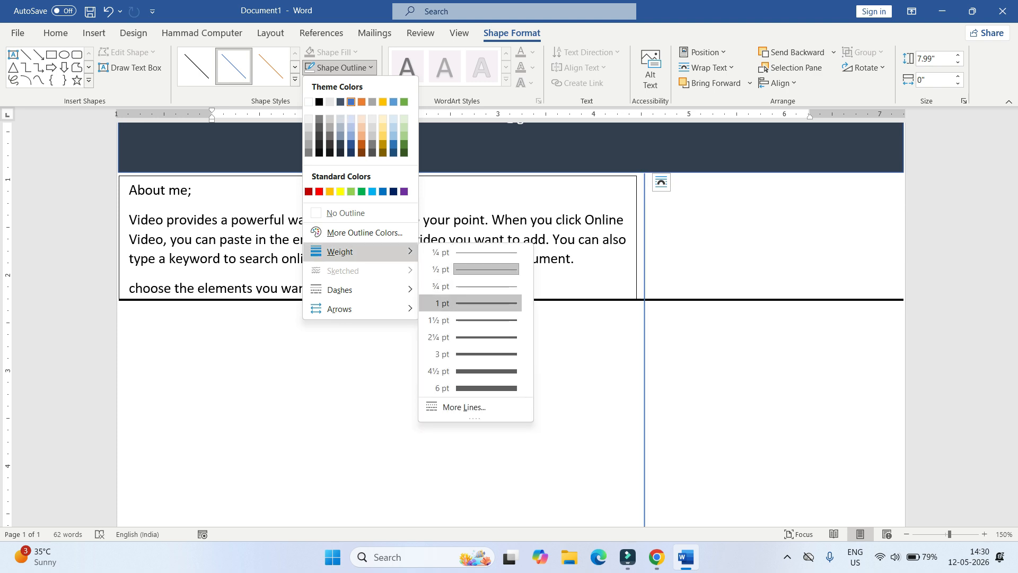
pyautogui.click(486, 320)
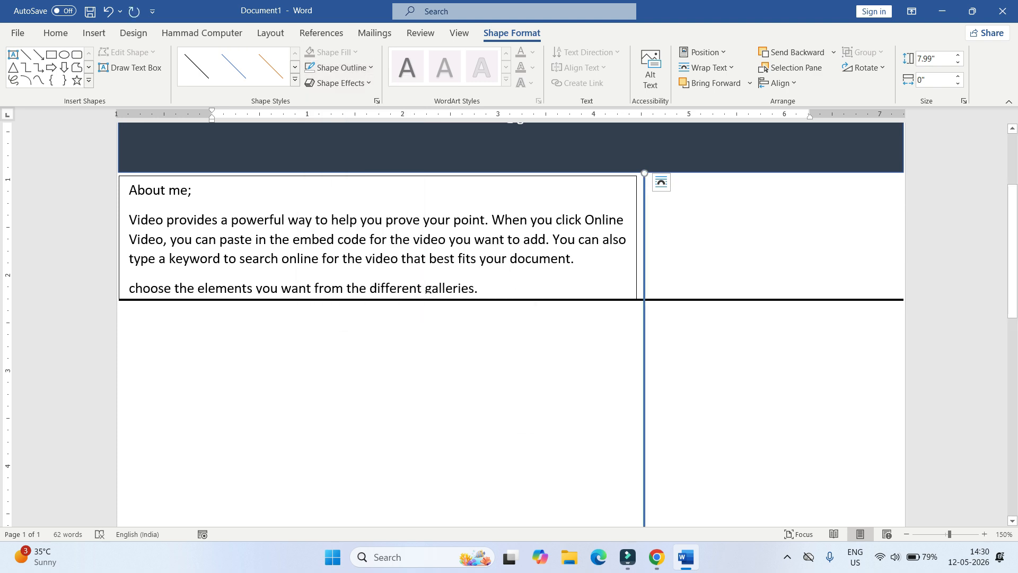
pyautogui.click(295, 80)
# - Give the vertical divider line a darker black style
pyautogui.click(196, 178)
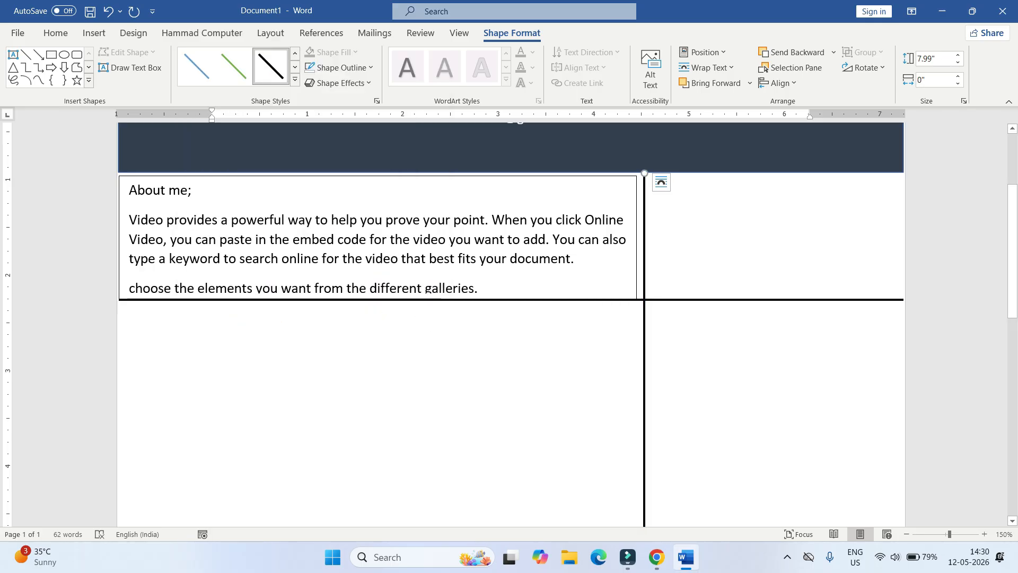
pyautogui.click(424, 392)
pyautogui.click(193, 248)
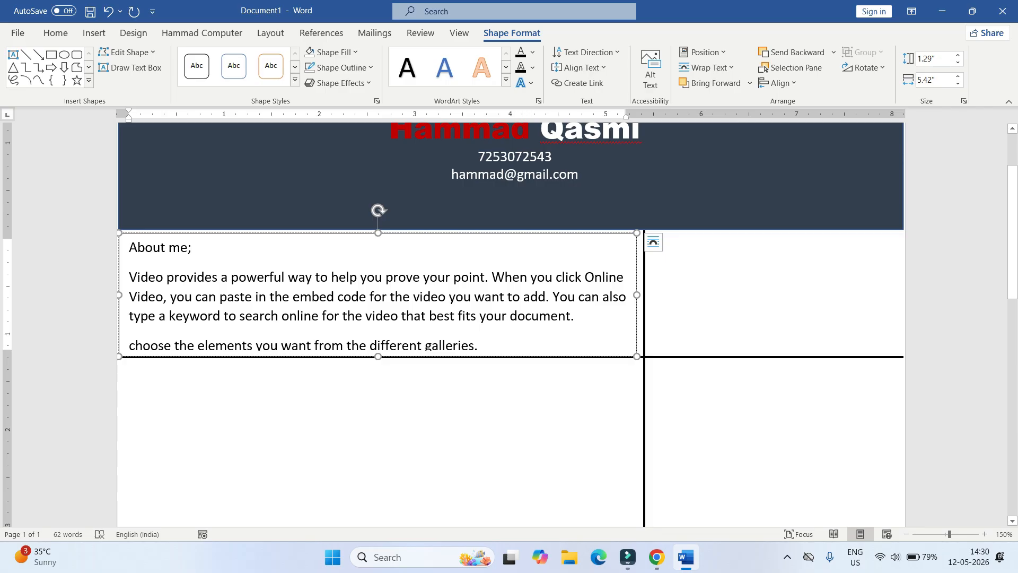
pyautogui.moveTo(193, 248); pyautogui.dragTo(130, 248)
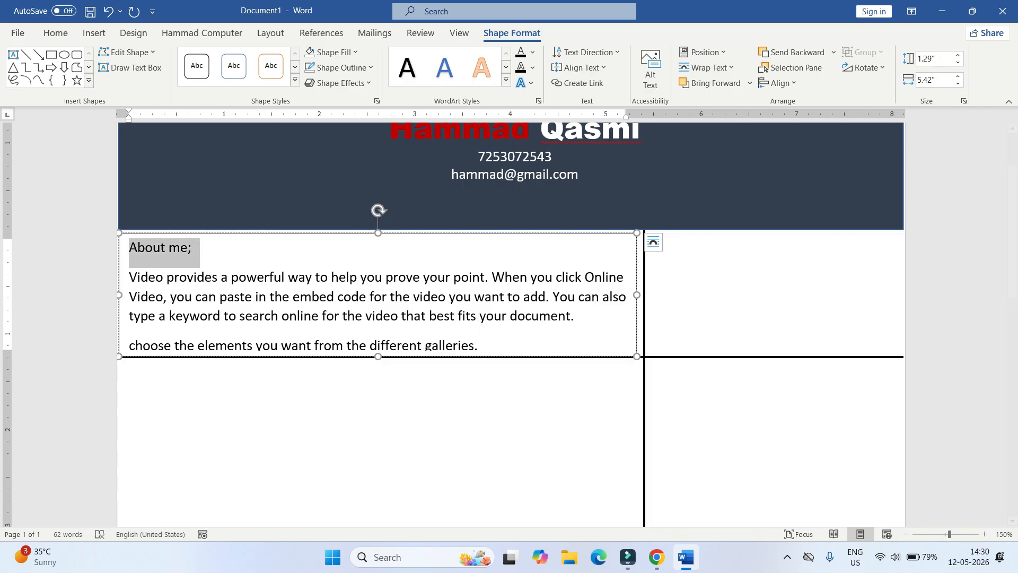
# - Enlarge the About me heading, set it in Arial Black and add a shadow text effect
pyautogui.click(56, 33)
pyautogui.click(228, 59)
pyautogui.click(228, 58)
pyautogui.click(227, 58)
pyautogui.click(227, 58)
pyautogui.click(228, 58)
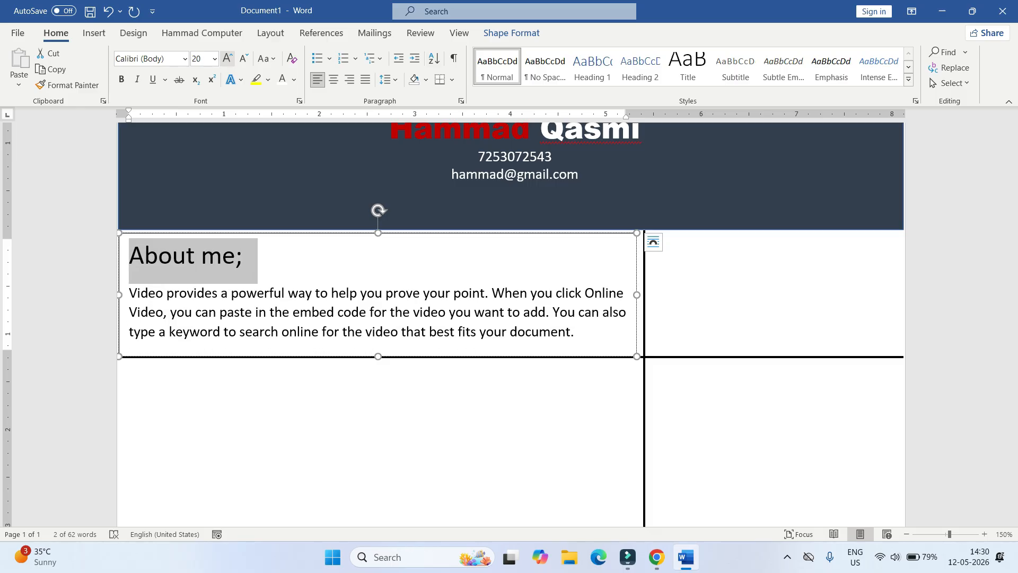
pyautogui.click(185, 58)
pyautogui.click(164, 153)
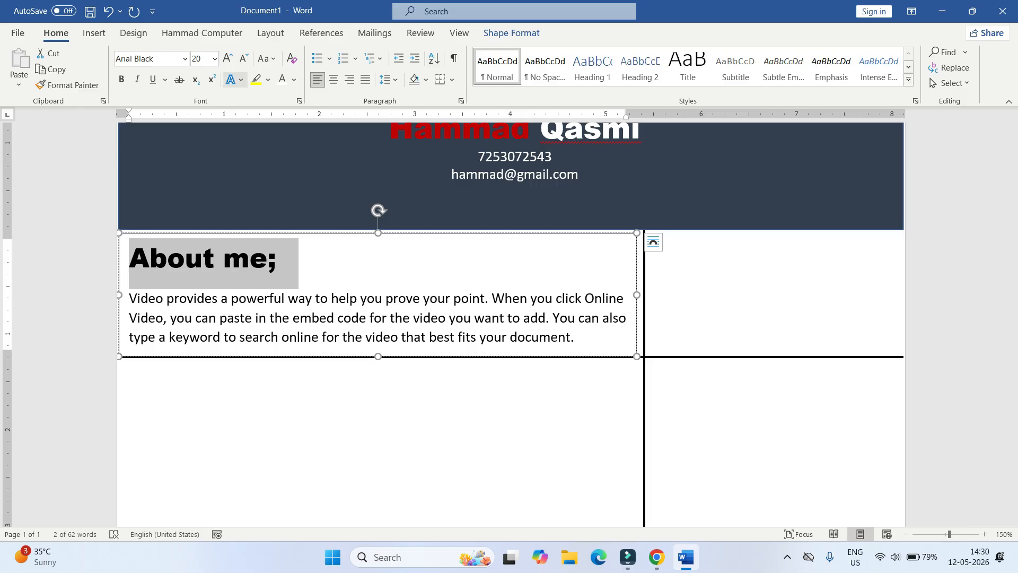
pyautogui.click(231, 79)
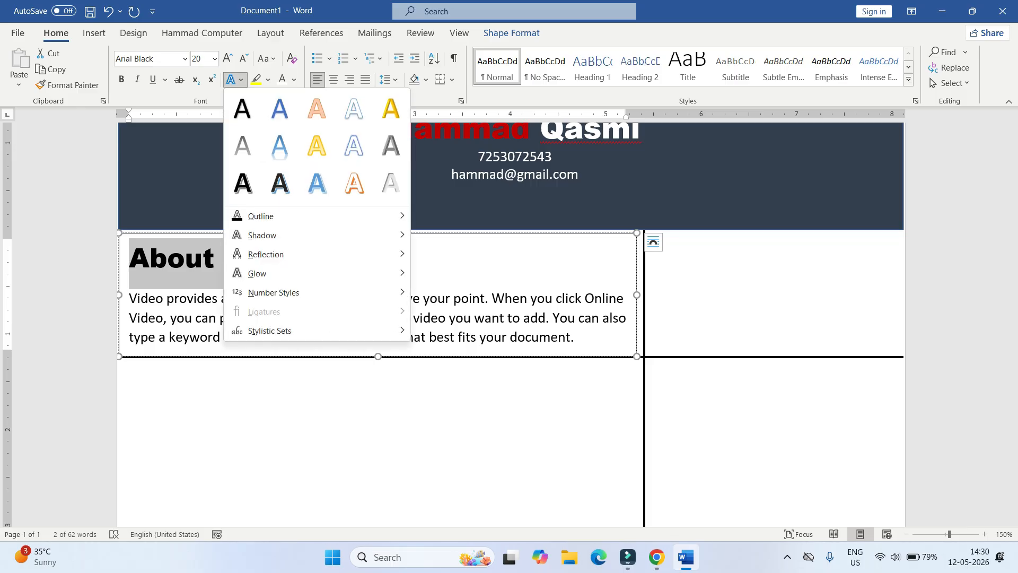
pyautogui.click(243, 181)
# - Replace the heading's semicolon with a colon so it reads 'About me:'
pyautogui.click(276, 260)
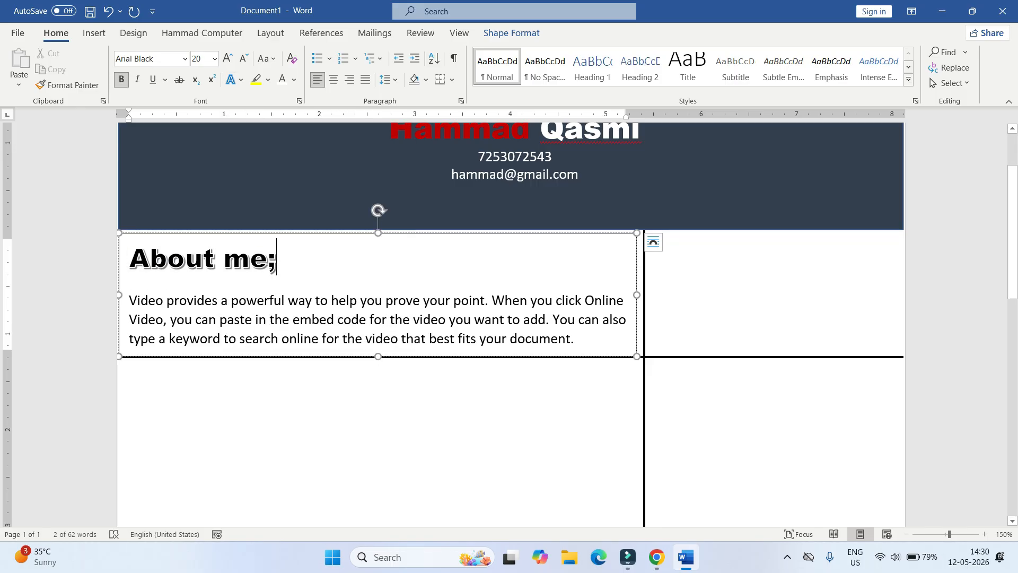
pyautogui.hotkey('shift', 'Left')
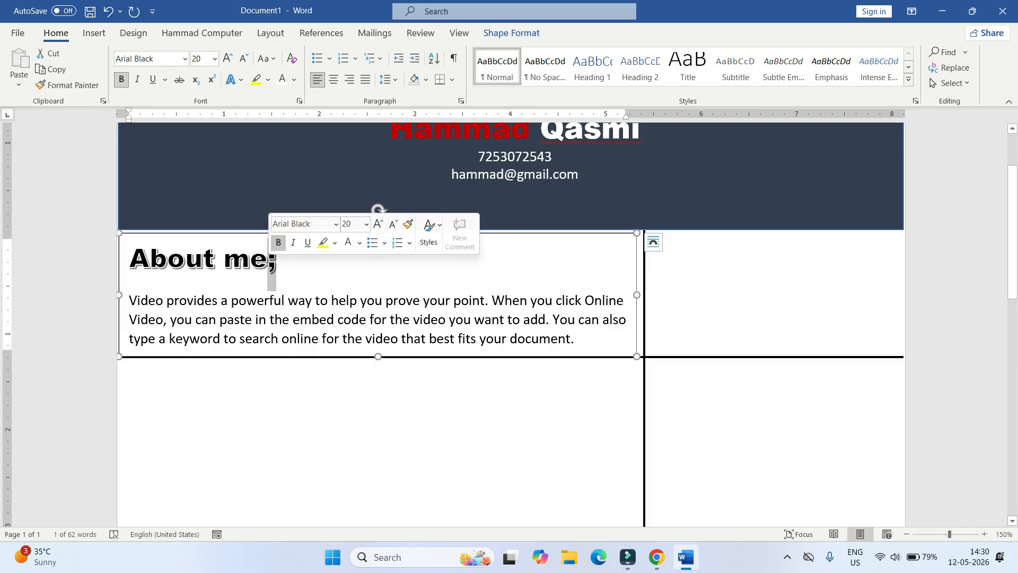
pyautogui.write(':')
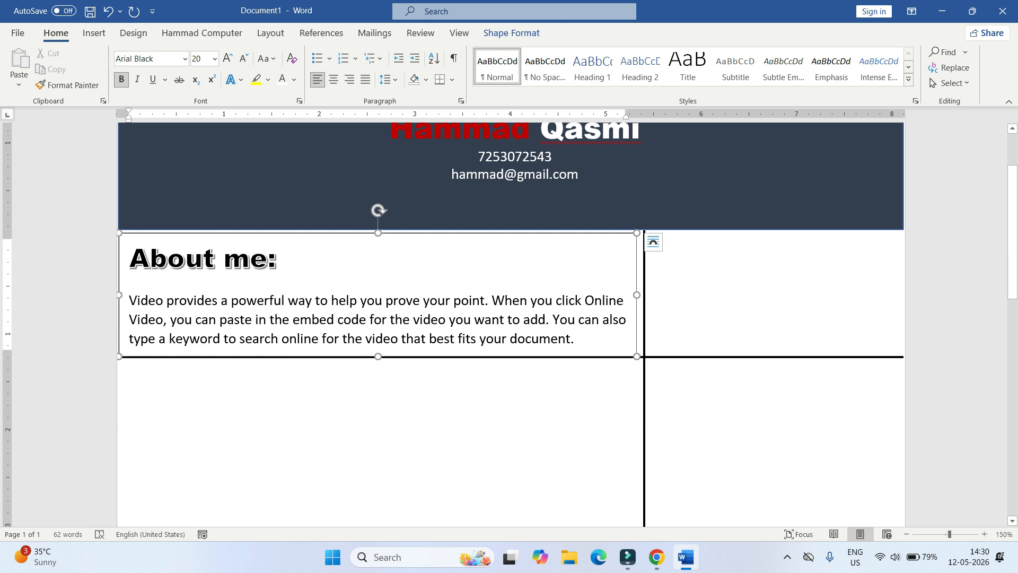
pyautogui.hotkey('shift', 'Home')
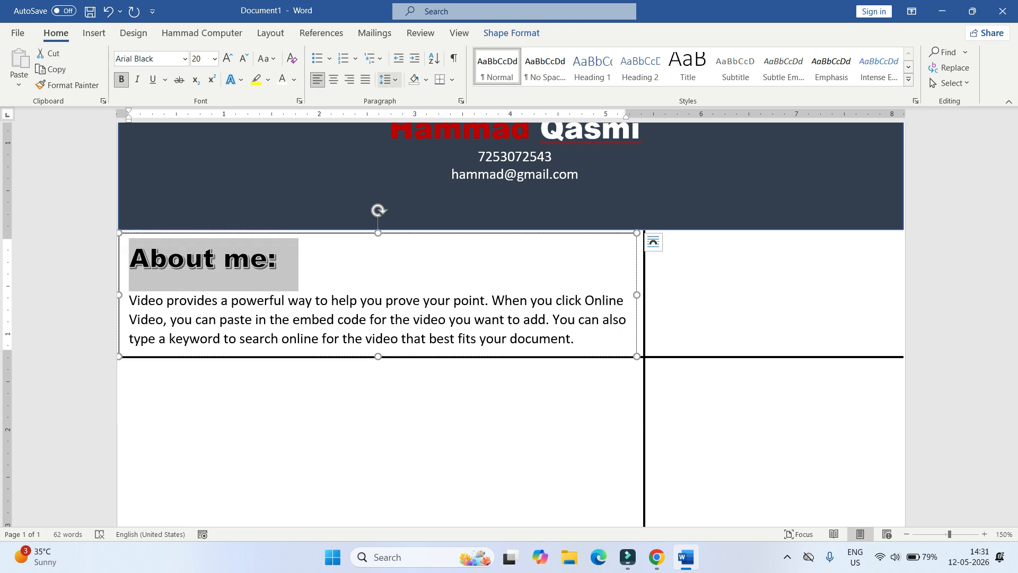
# - Remove the space after the heading paragraph so the text sits right beneath it
pyautogui.click(388, 79)
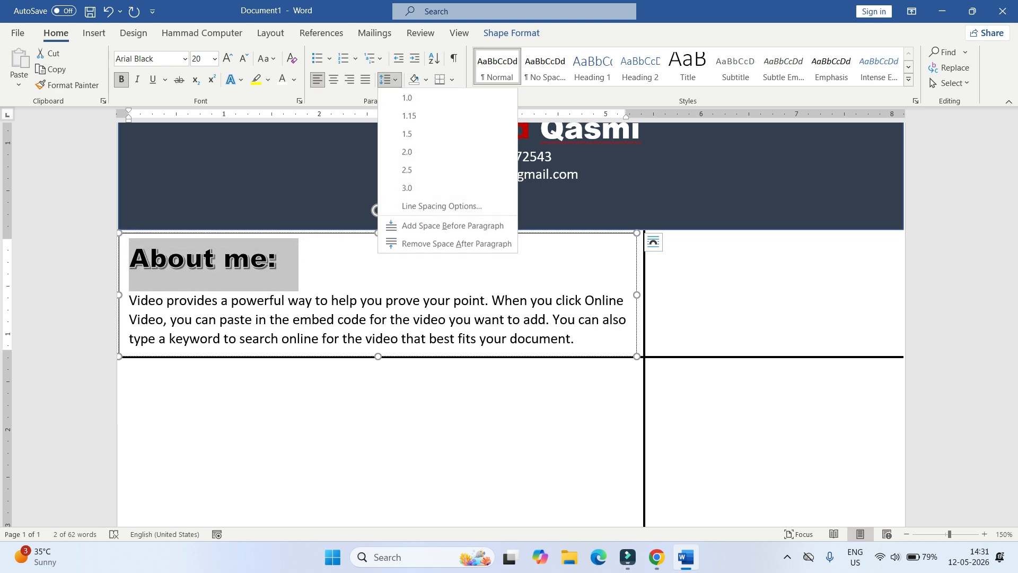
pyautogui.click(451, 244)
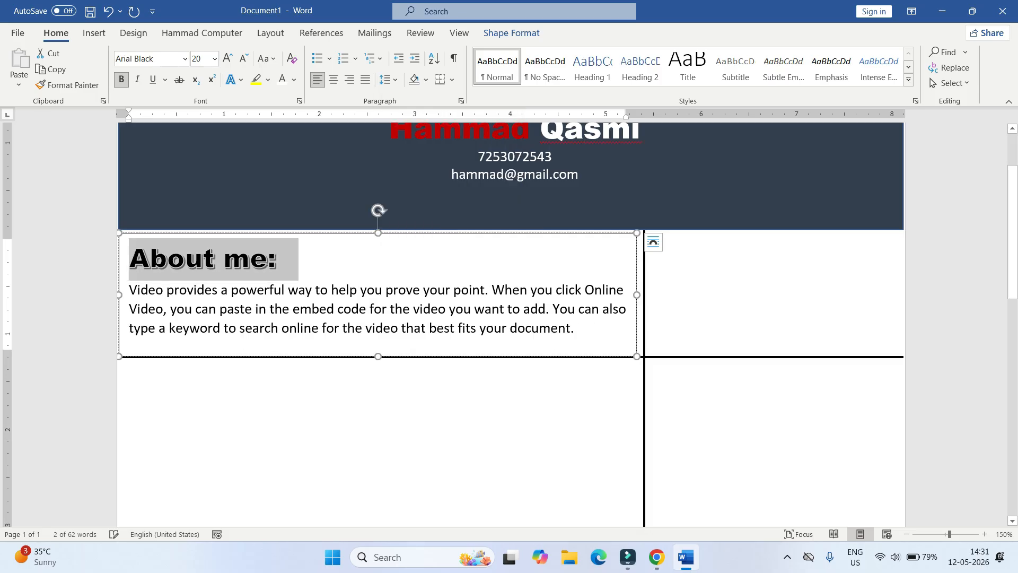
pyautogui.click(271, 33)
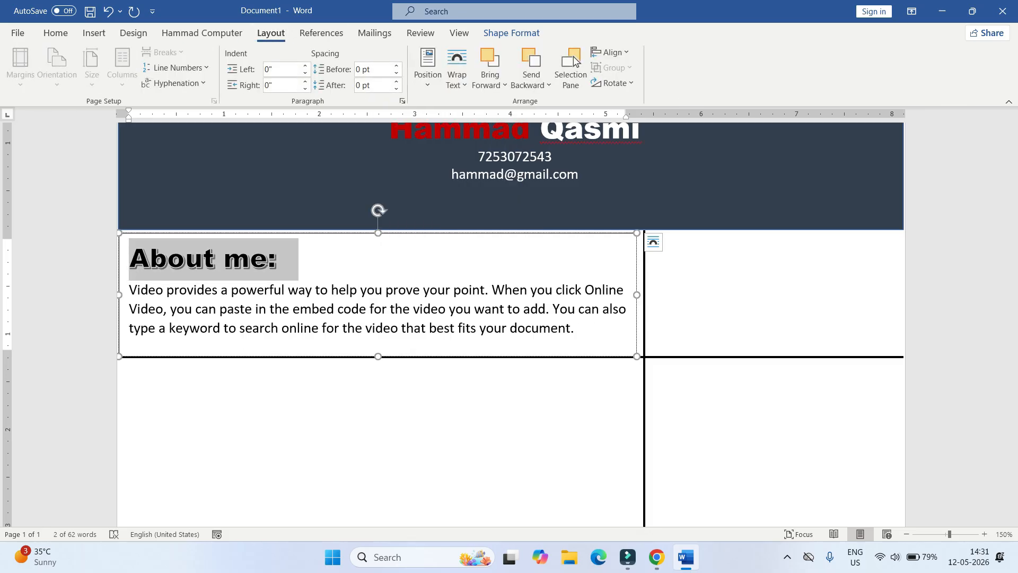
pyautogui.click(56, 33)
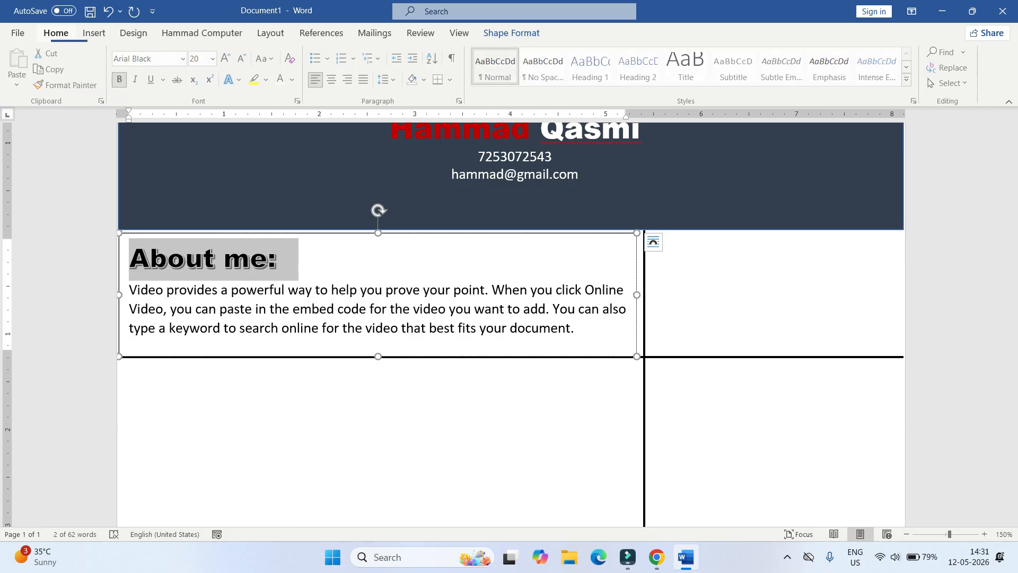
pyautogui.click(574, 328)
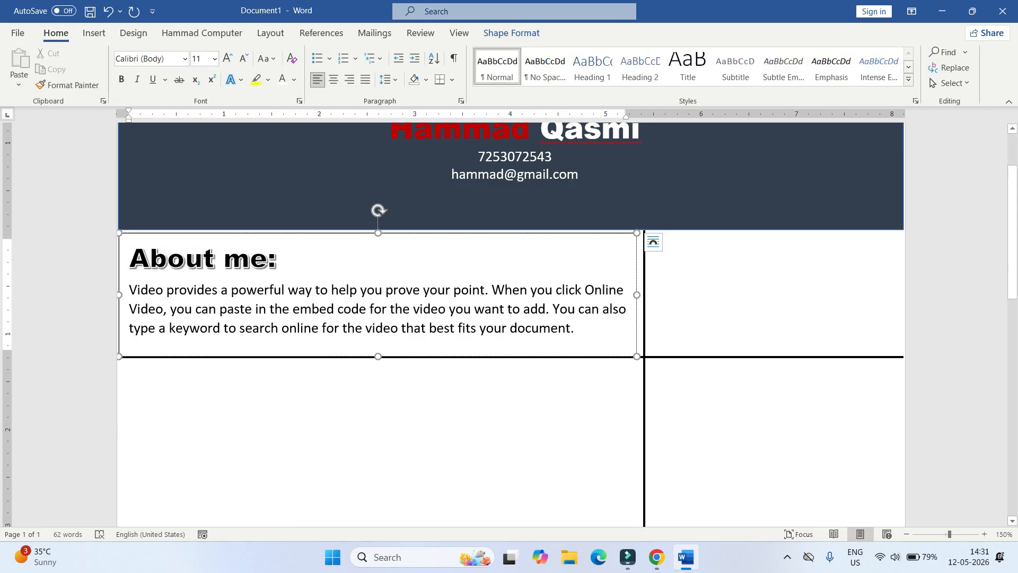
pyautogui.click(276, 259)
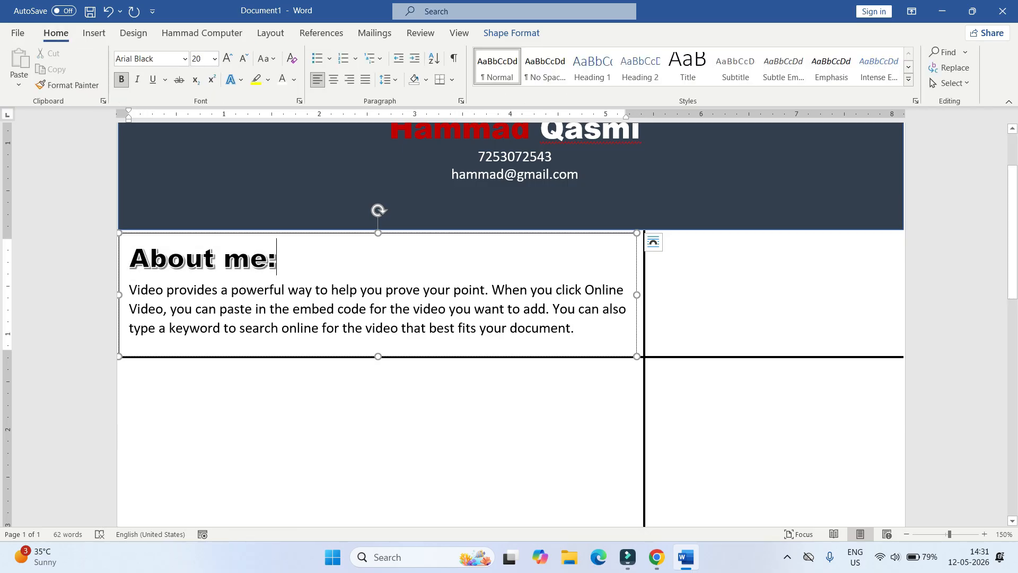
pyautogui.click(297, 233)
pyautogui.rightClick(552, 198)
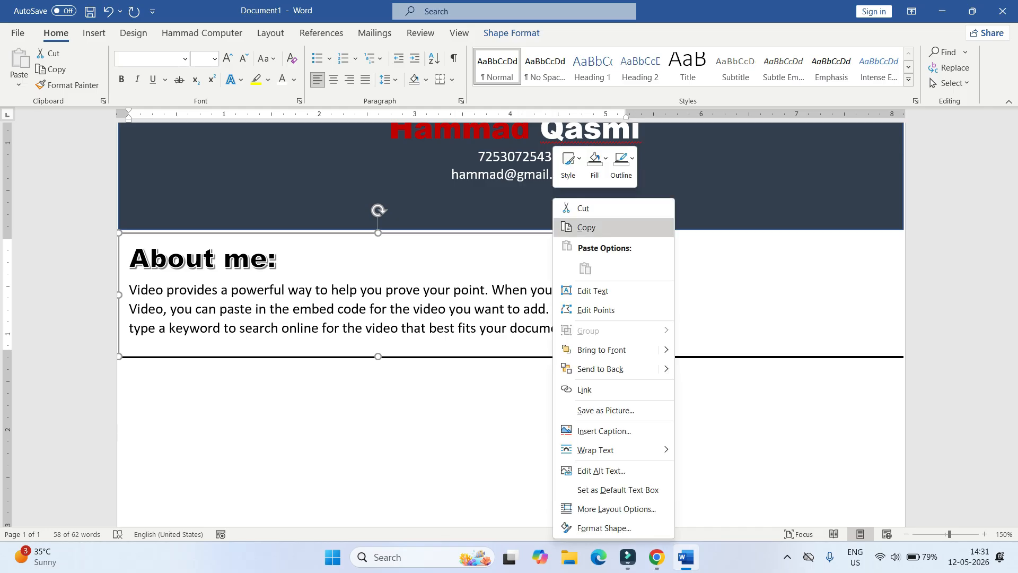
# - Copy and paste the About me box, placing the duplicate below the original
pyautogui.click(576, 227)
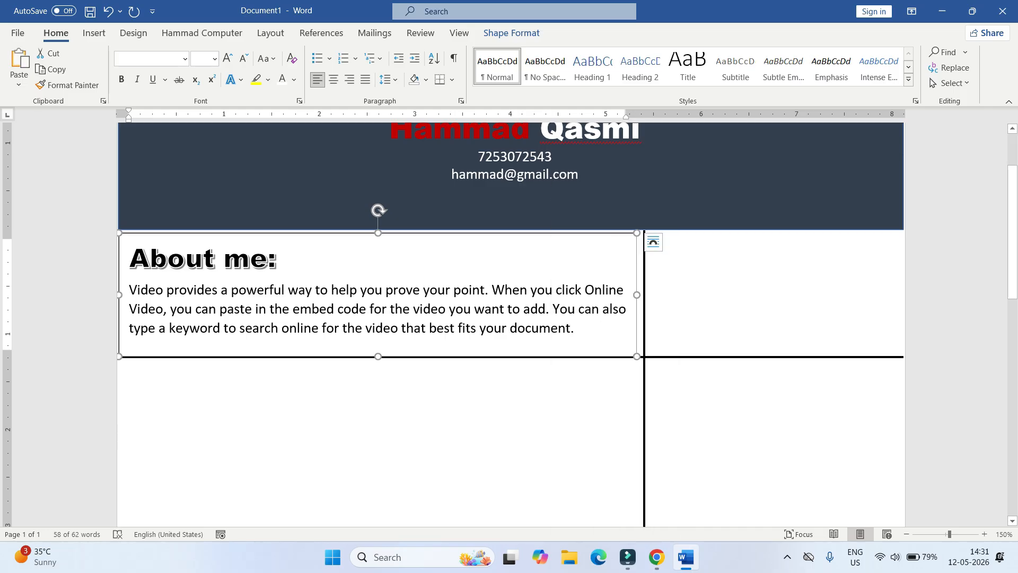
pyautogui.hotkey('ctrl', 'v')
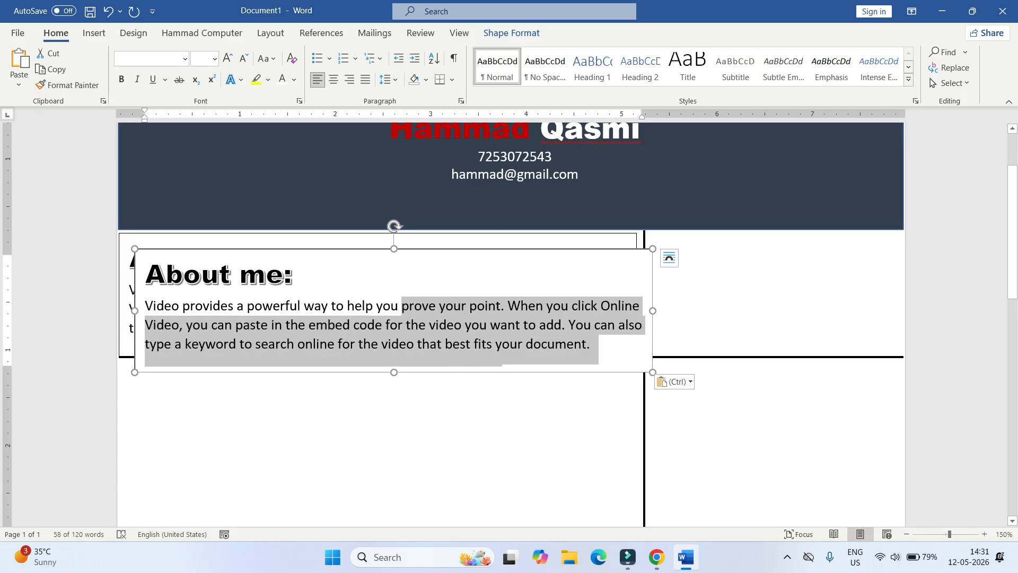
pyautogui.moveTo(394, 372); pyautogui.dragTo(394, 544)
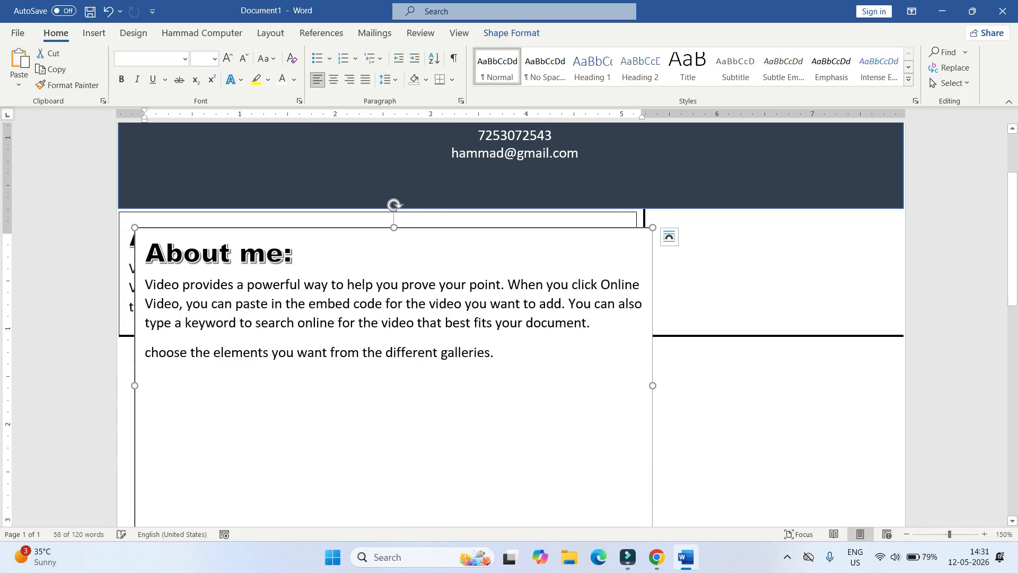
pyautogui.moveTo(394, 228); pyautogui.dragTo(394, 346)
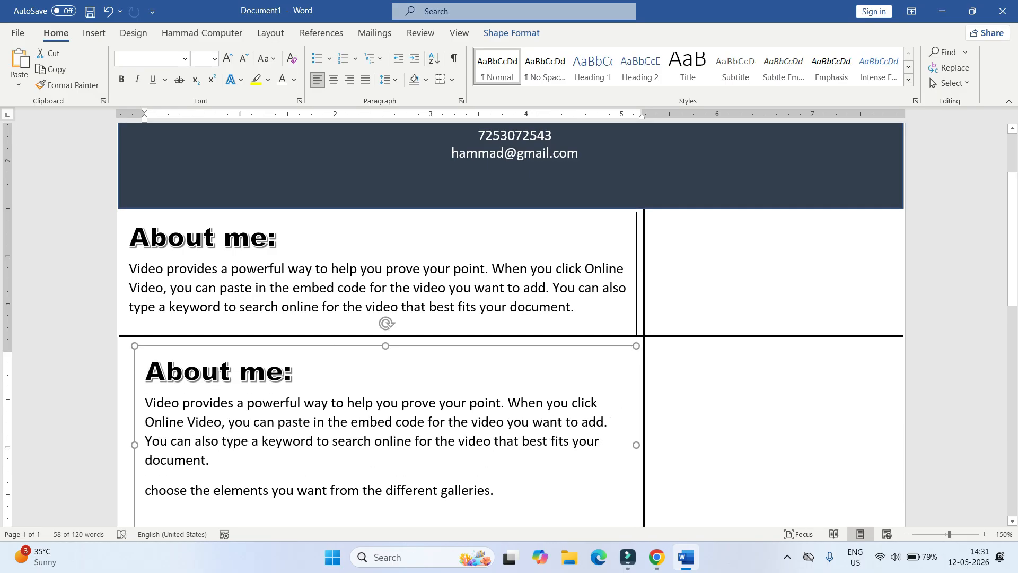
# - Stretch the copied box further down the page to make it taller
pyautogui.scroll(-10, 511, 324)
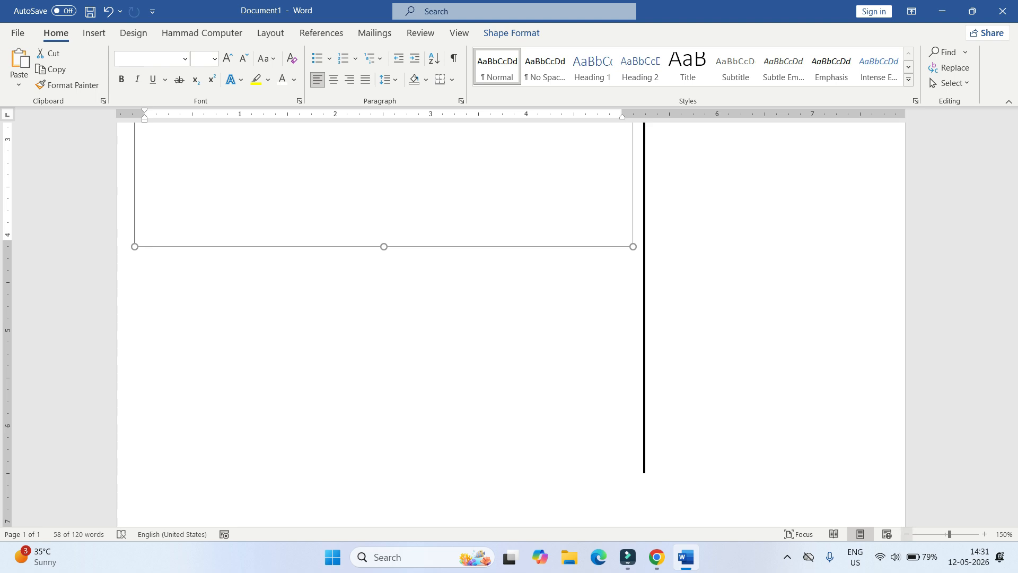
pyautogui.keyDown('ctrl'); pyautogui.scroll(-6, 511, 324); pyautogui.keyUp('ctrl')
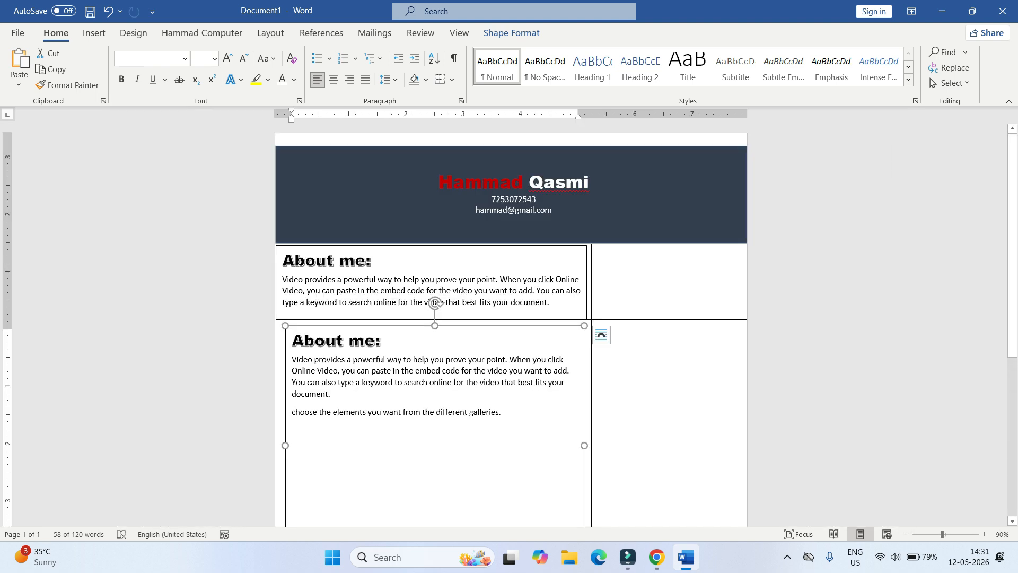
pyautogui.scroll(-1, 511, 325)
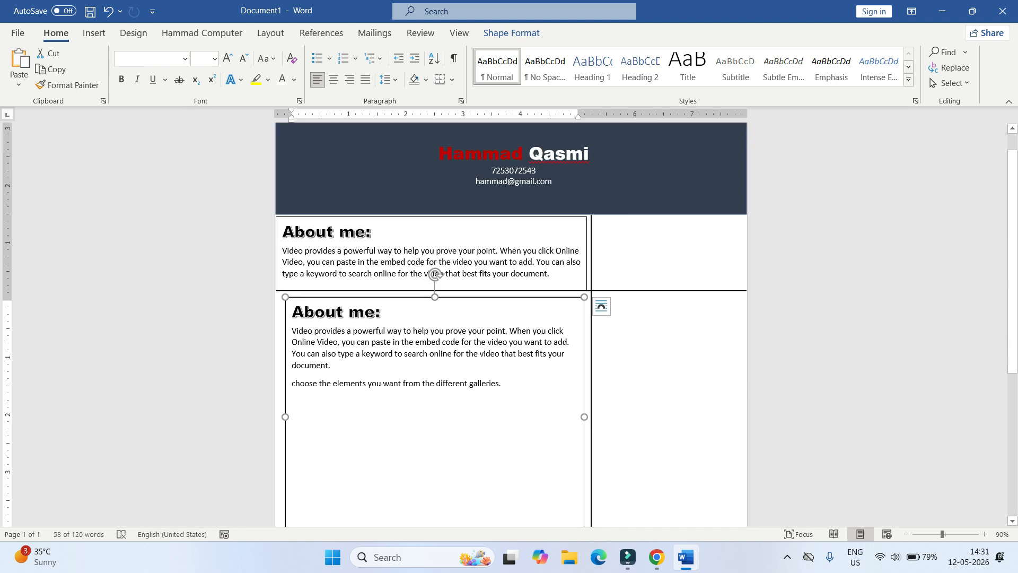
pyautogui.scroll(-4, 511, 324)
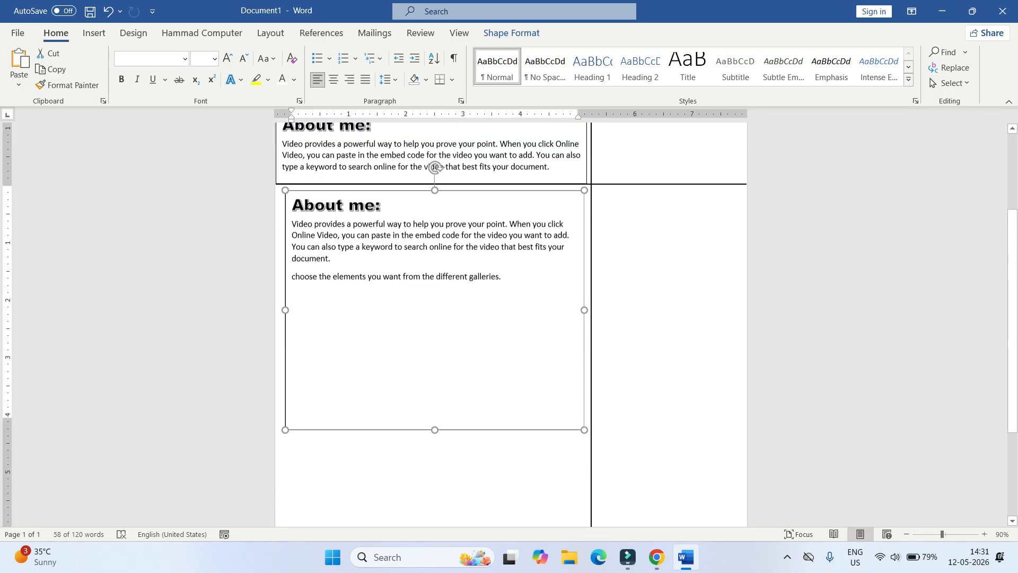
pyautogui.moveTo(434, 422); pyautogui.dragTo(435, 539)
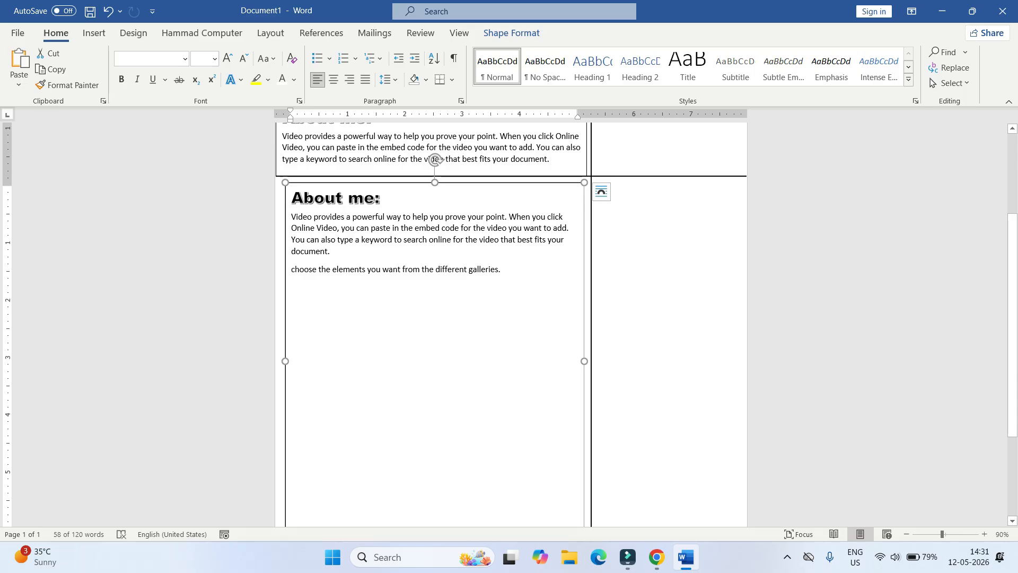
pyautogui.moveTo(376, 197); pyautogui.dragTo(291, 198)
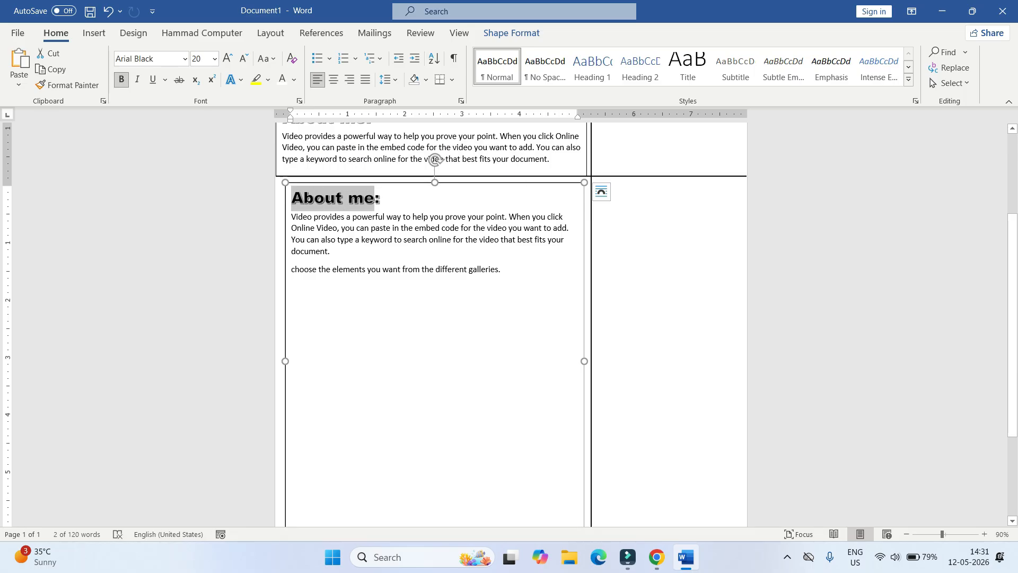
# - Retitle the copied box 'Experience :' and paste extra sample paragraphs into it
pyautogui.write('Exp')
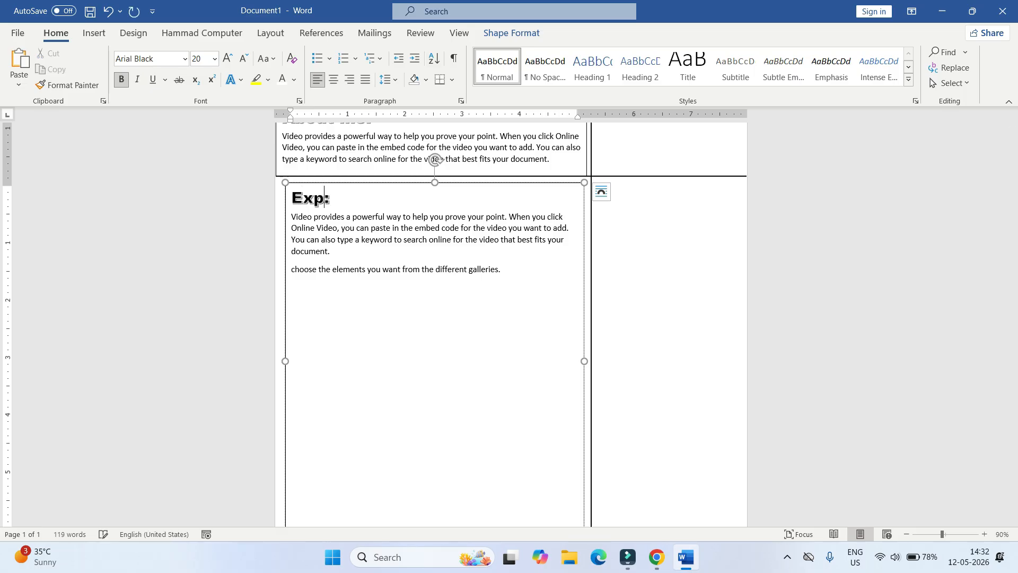
pyautogui.write('e')
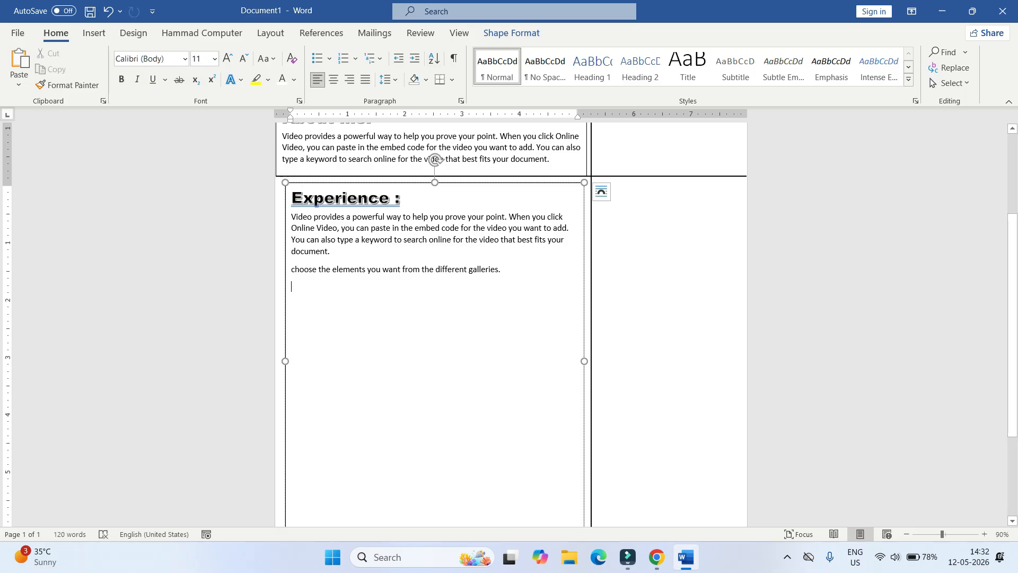
pyautogui.hotkey('ctrl', 'v')
pyautogui.hotkey('ctrl', 'v')
pyautogui.hotkey('ctrl', 'v')
pyautogui.hotkey('ctrl', 'v')
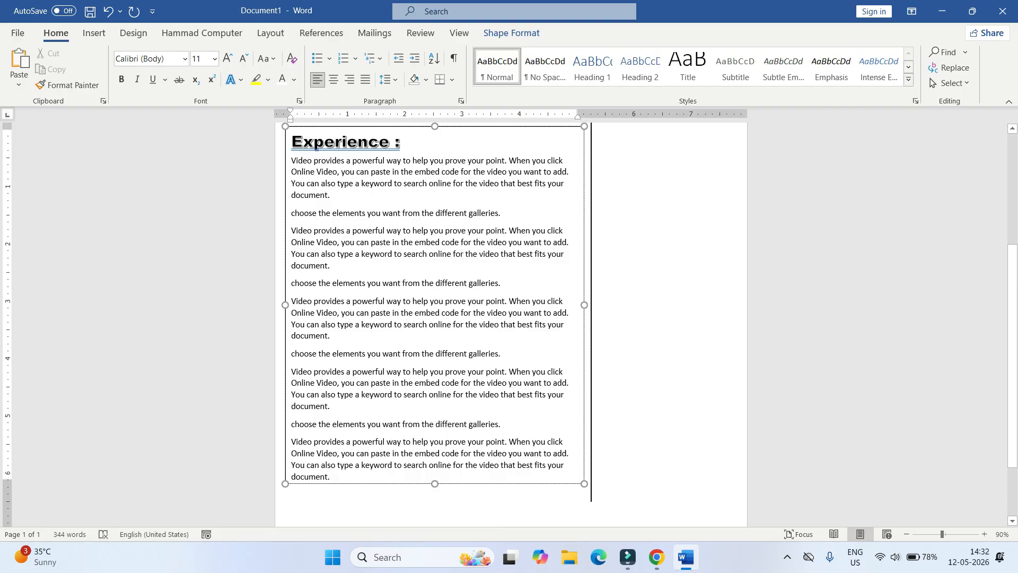
pyautogui.scroll(1, 435, 318)
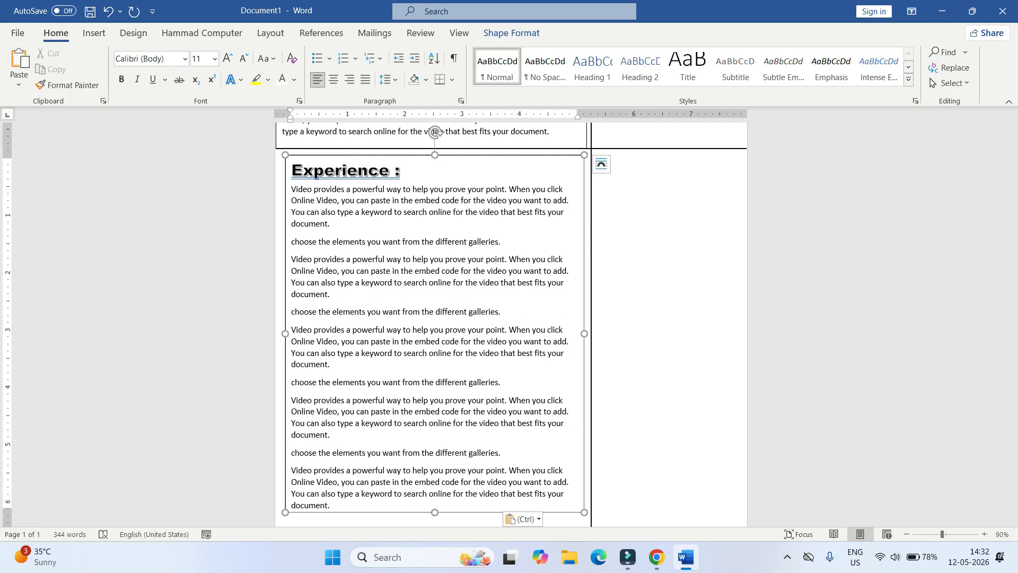
pyautogui.click(94, 33)
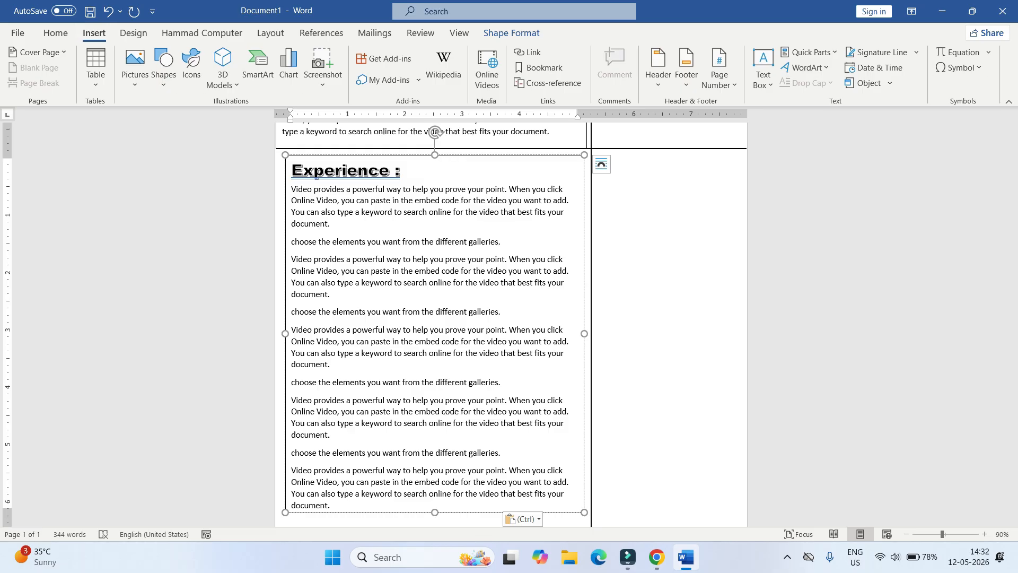
# - Draw a tall new text box to the right of the Experience box
pyautogui.click(763, 66)
pyautogui.click(795, 123)
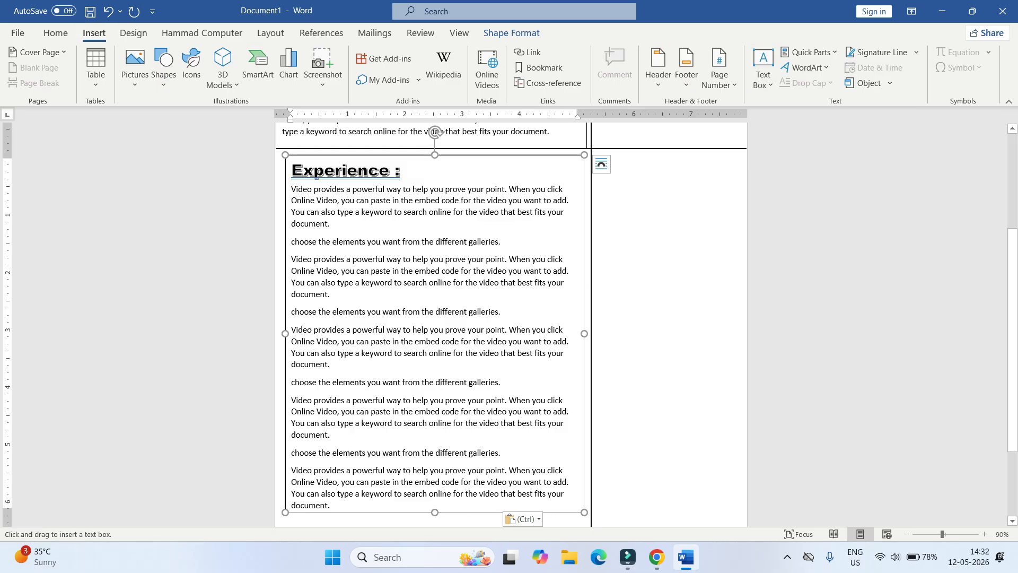
pyautogui.moveTo(597, 154); pyautogui.dragTo(742, 517)
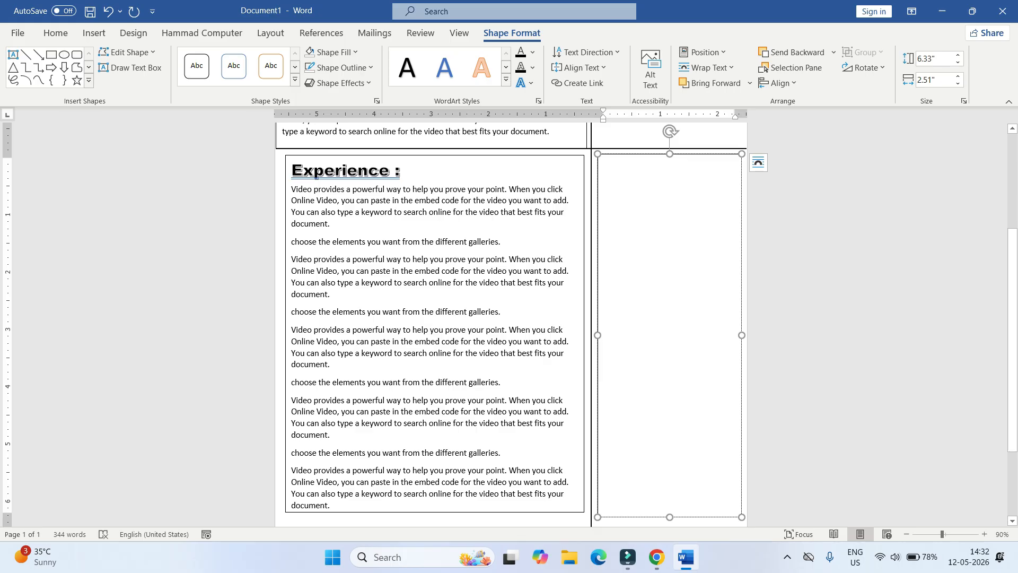
pyautogui.scroll(2, 642, 324)
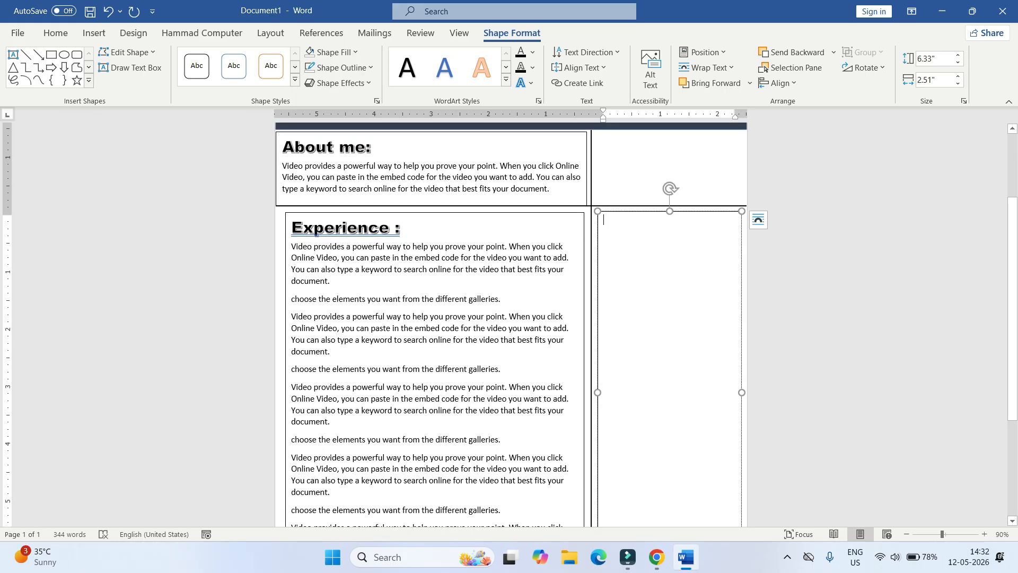
# - Paste the styled About me: heading into the new box and retype it as 'Skills'
pyautogui.moveTo(285, 148); pyautogui.dragTo(382, 148)
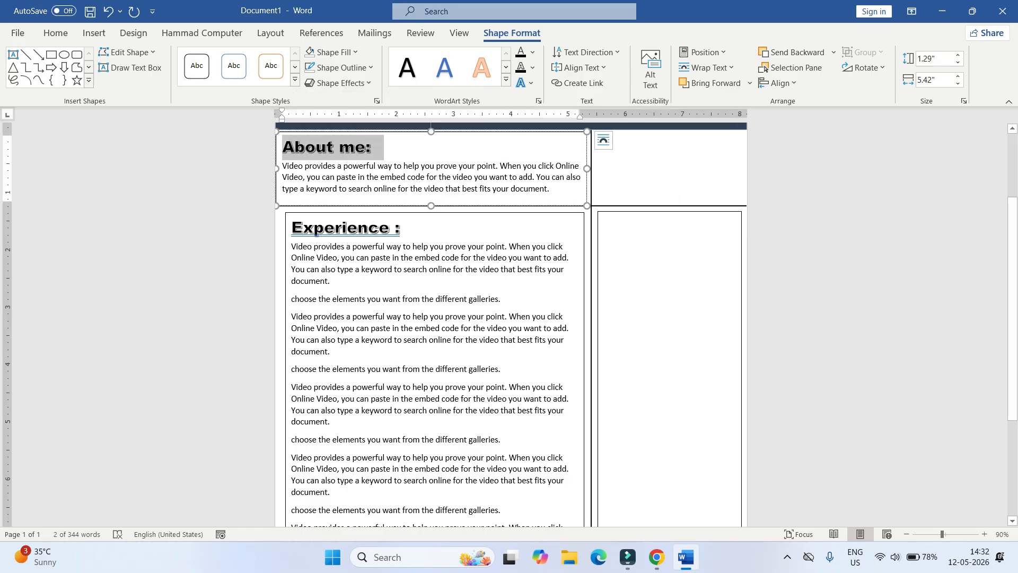
pyautogui.click(669, 175)
pyautogui.click(669, 303)
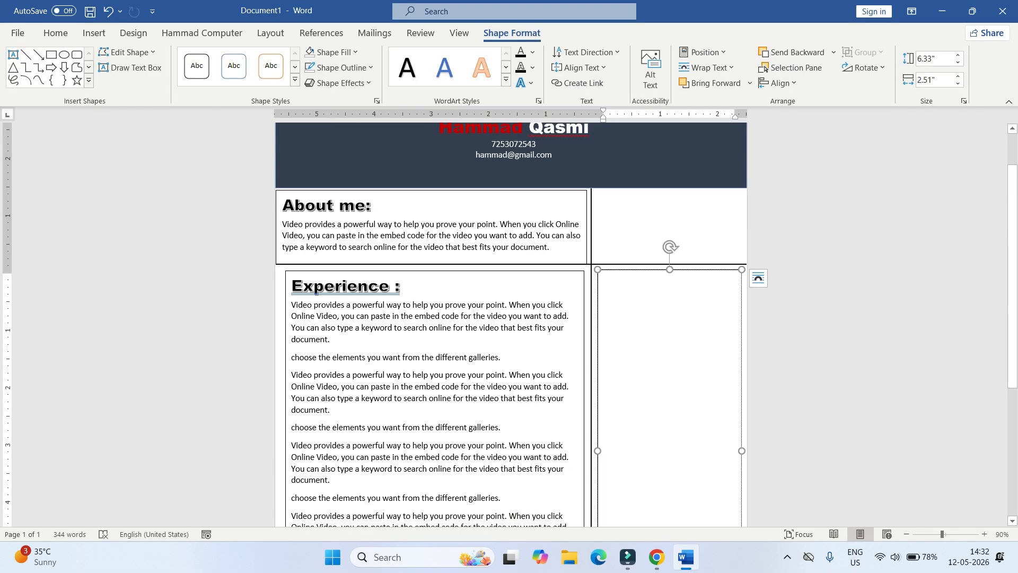
pyautogui.hotkey('ctrl', 'v')
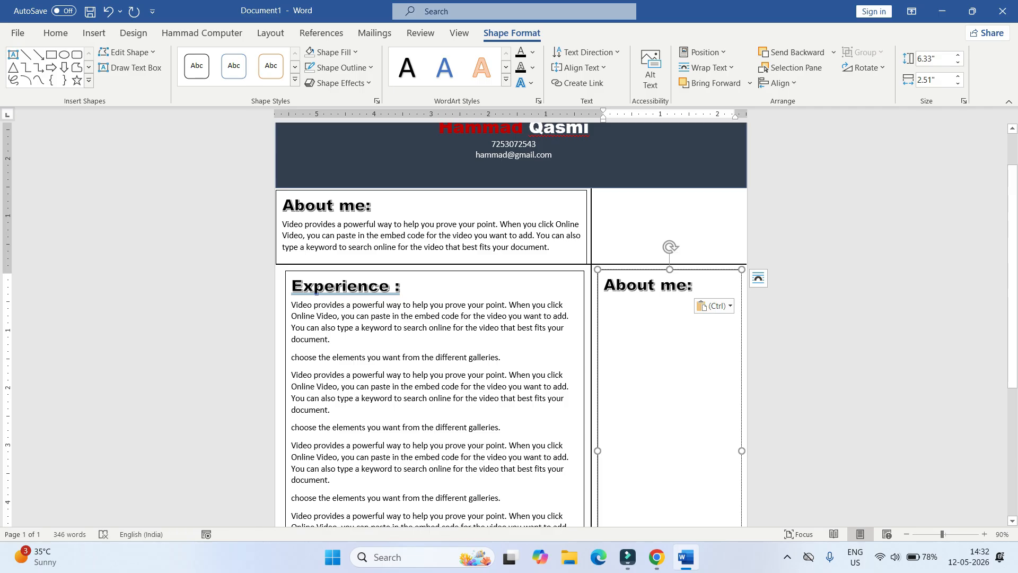
pyautogui.moveTo(604, 285); pyautogui.dragTo(686, 285)
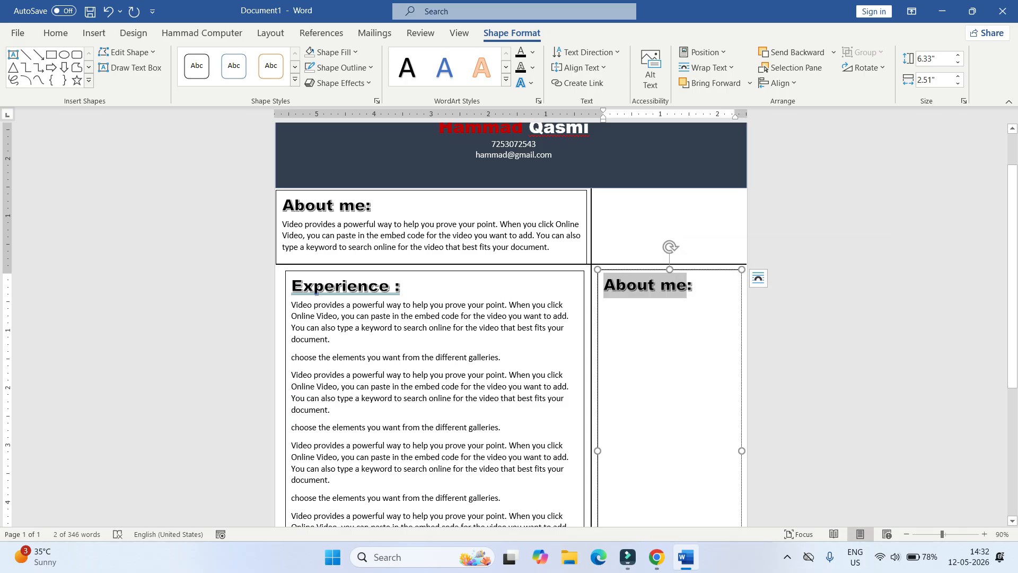
pyautogui.write('Skill')
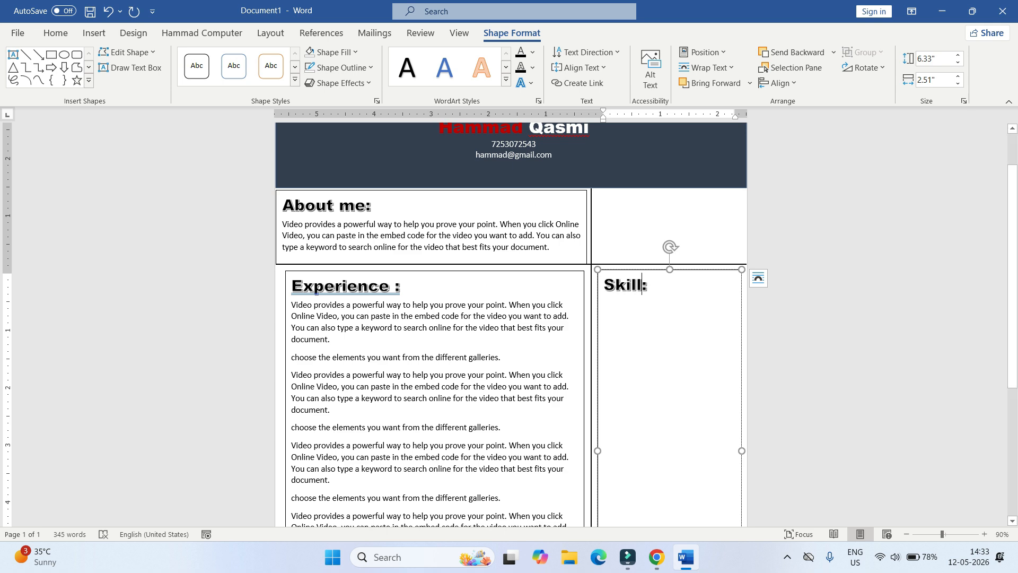
pyautogui.write('s')
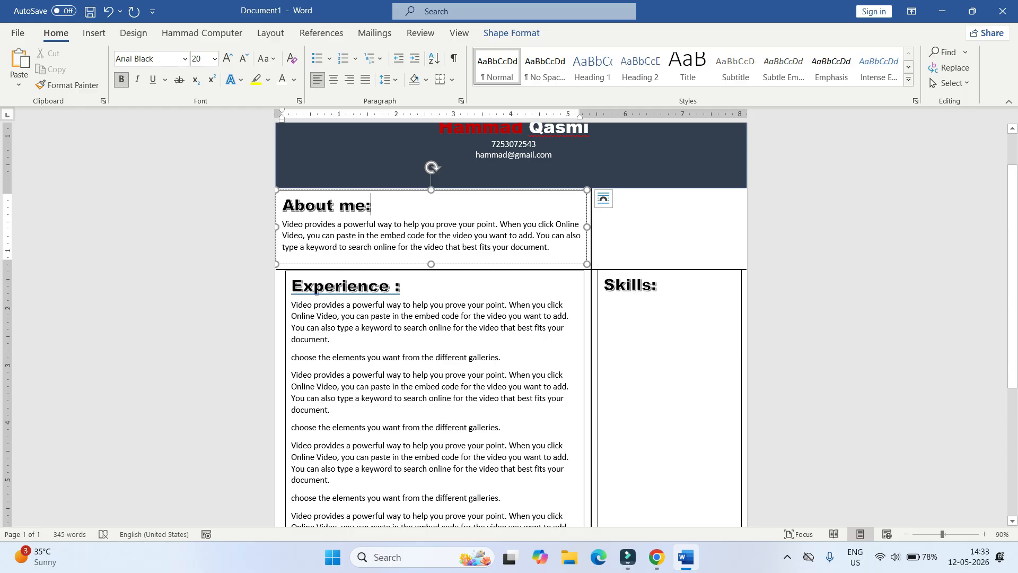
# - Remove the About me box's outline
pyautogui.click(511, 32)
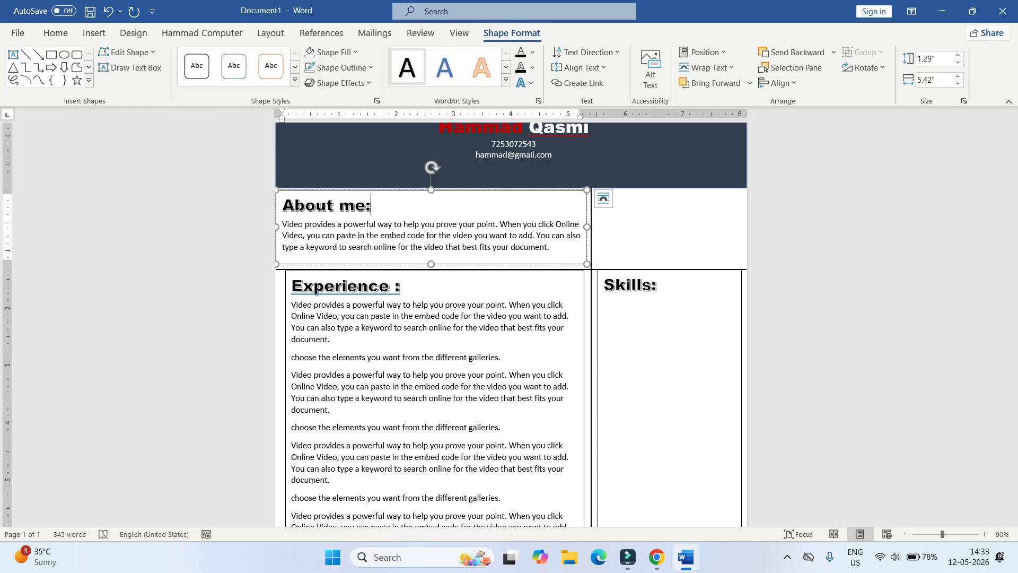
pyautogui.click(339, 67)
pyautogui.click(346, 213)
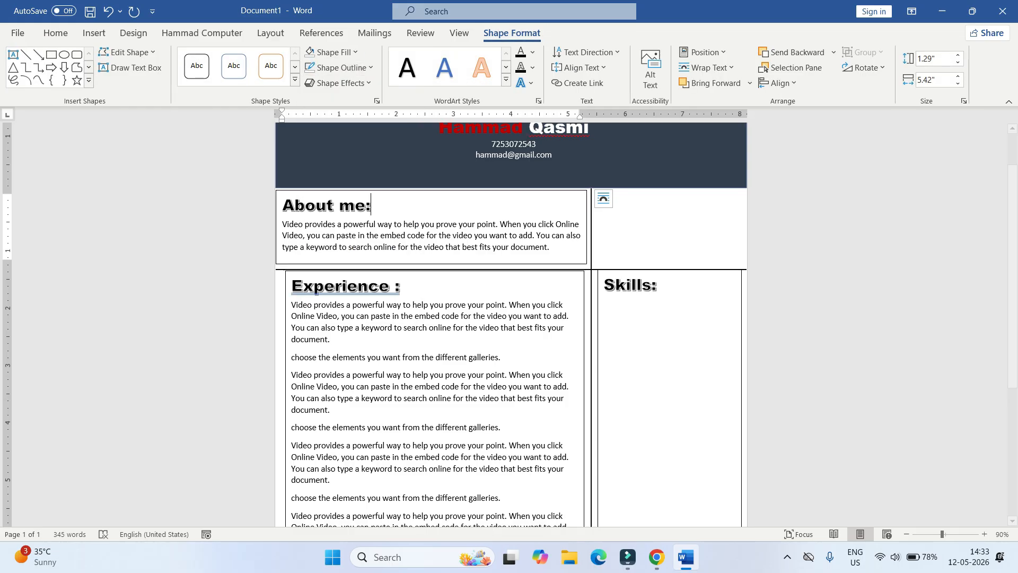
pyautogui.click(402, 286)
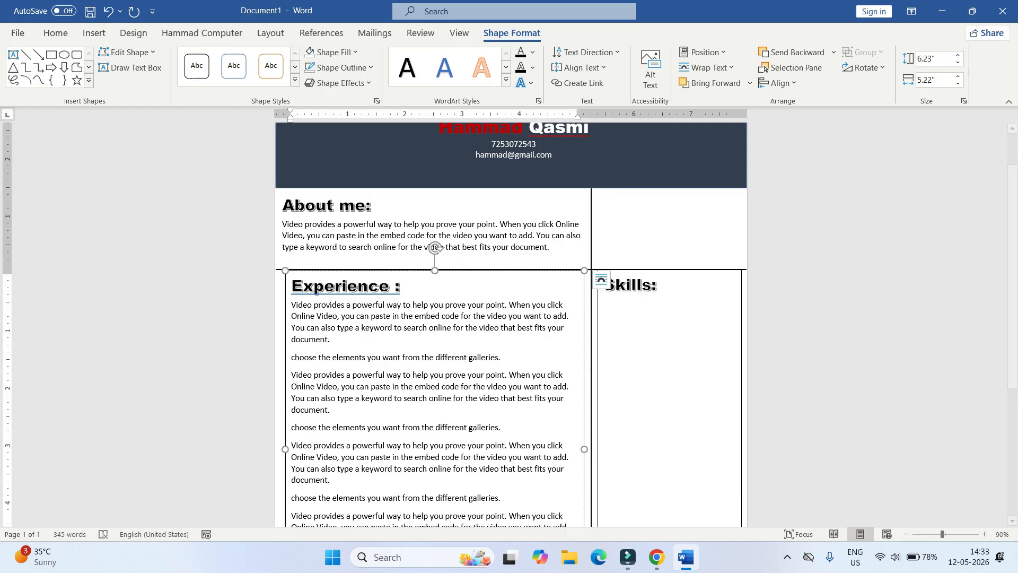
pyautogui.click(334, 51)
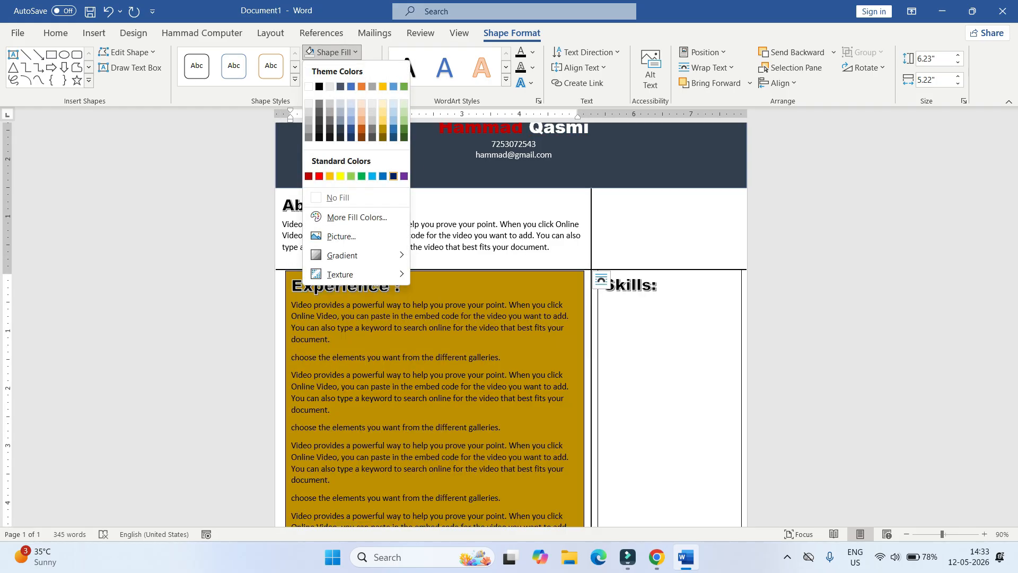
pyautogui.press('Escape')
# - Remove the outlines from the Skills and Experience boxes
pyautogui.click(636, 305)
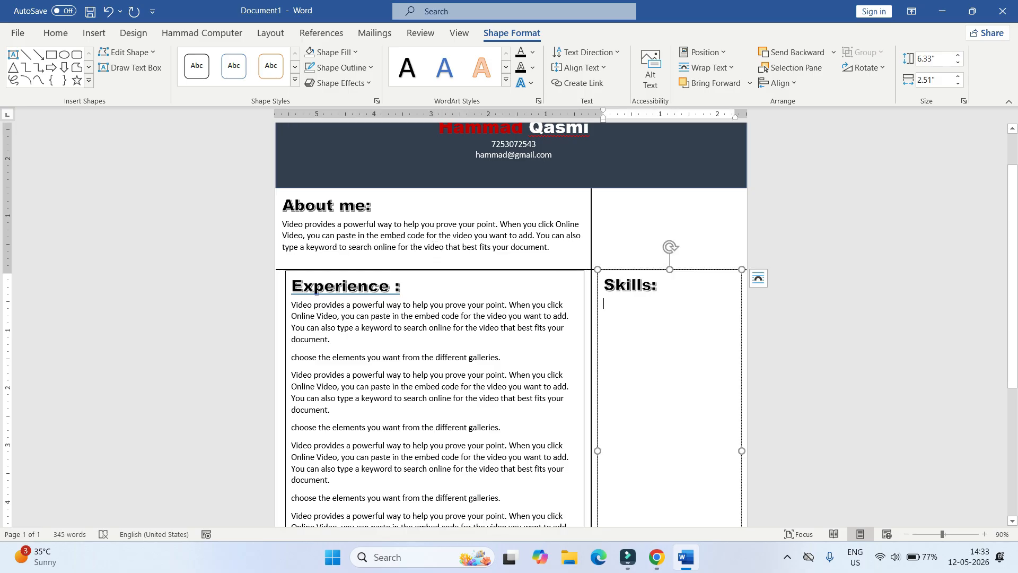
pyautogui.click(339, 67)
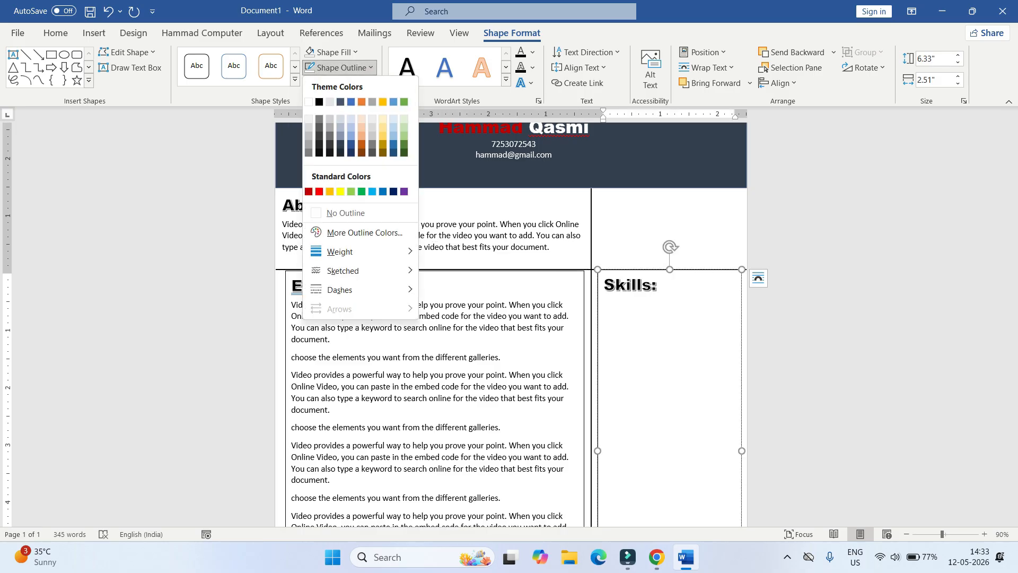
pyautogui.click(350, 211)
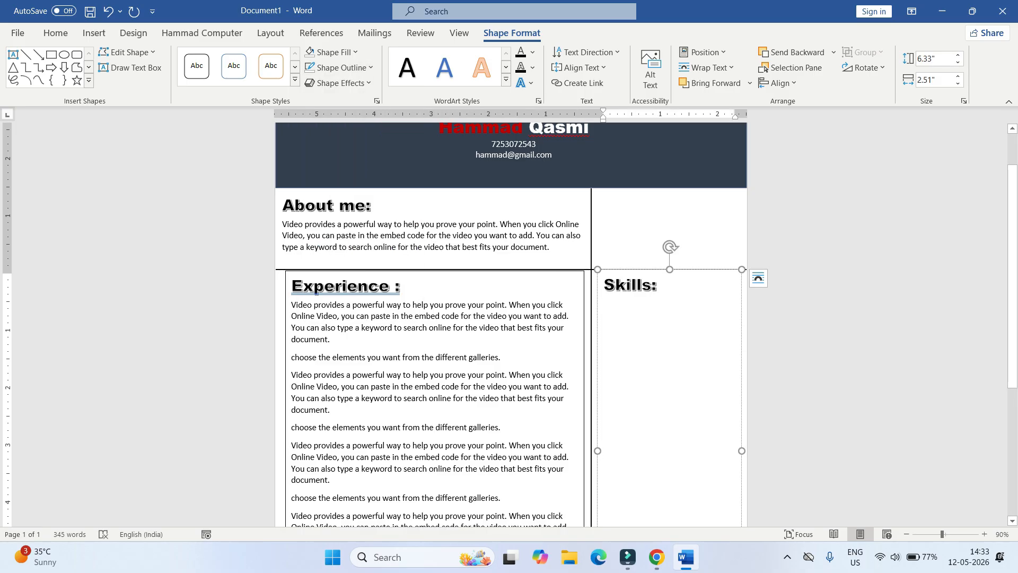
pyautogui.click(334, 139)
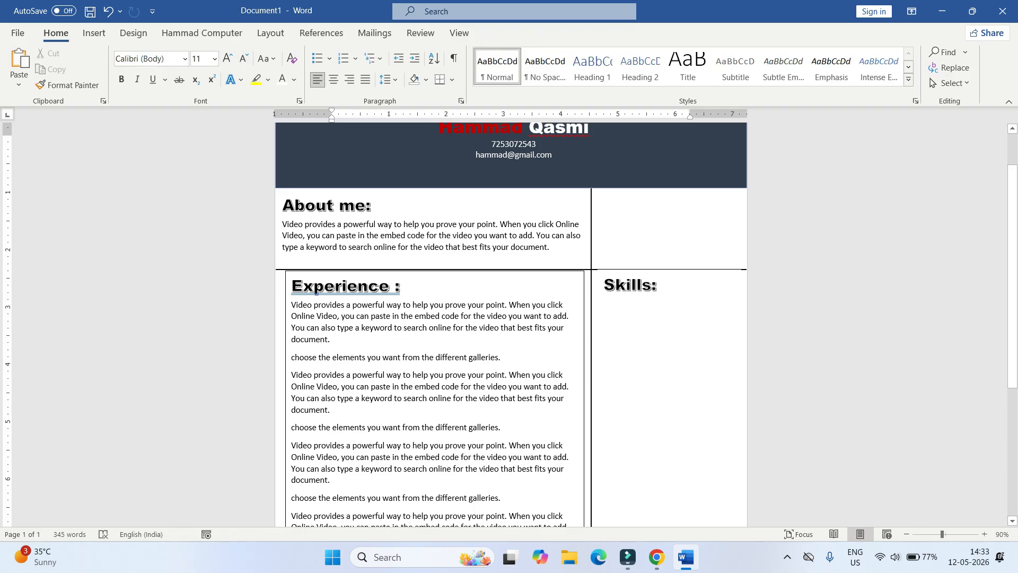
pyautogui.click(425, 316)
pyautogui.click(339, 68)
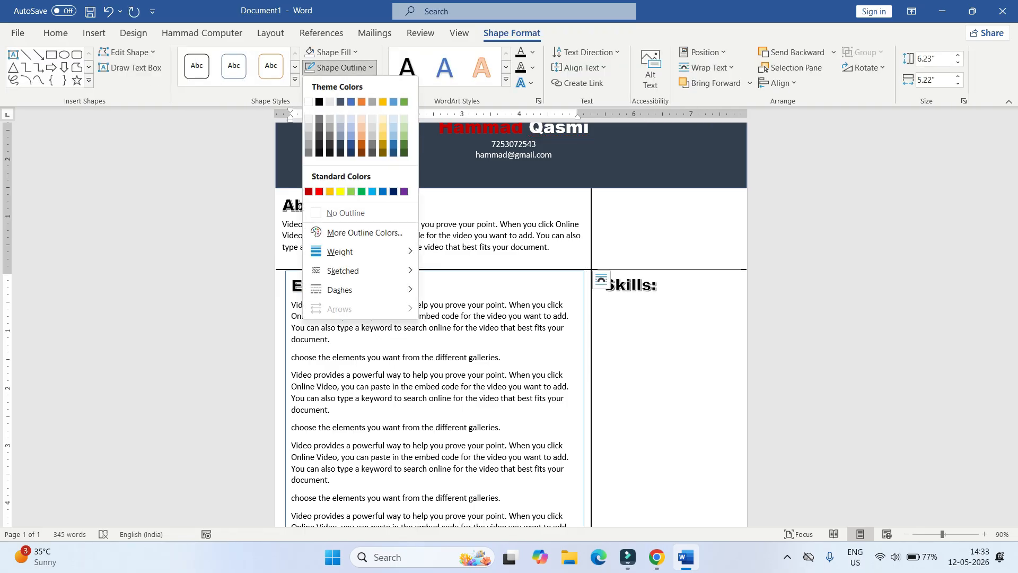
pyautogui.click(345, 212)
pyautogui.click(334, 139)
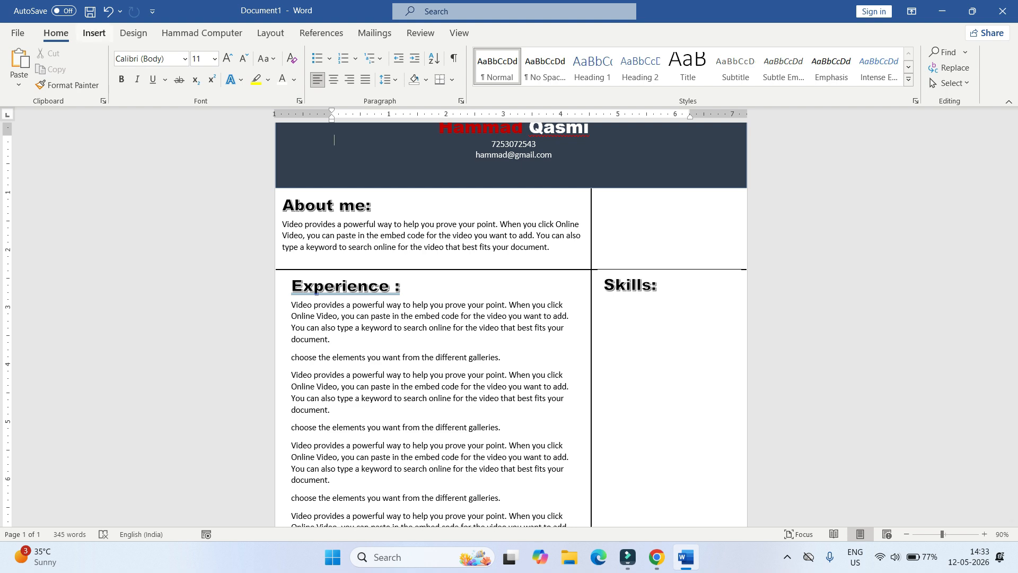
# - Draw a rounded rectangle in the top-right space and resize it narrower and taller
pyautogui.click(94, 33)
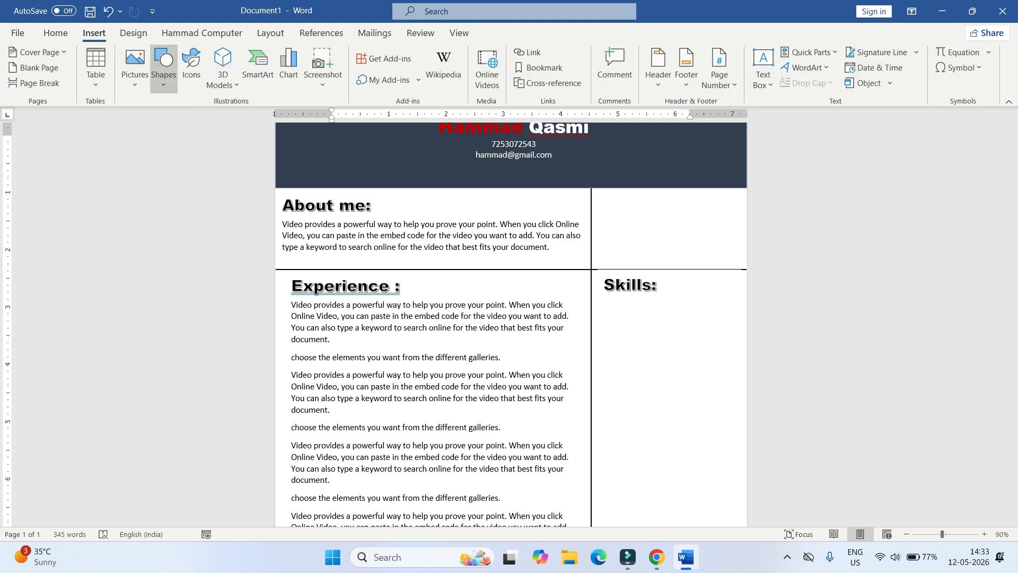
pyautogui.click(164, 67)
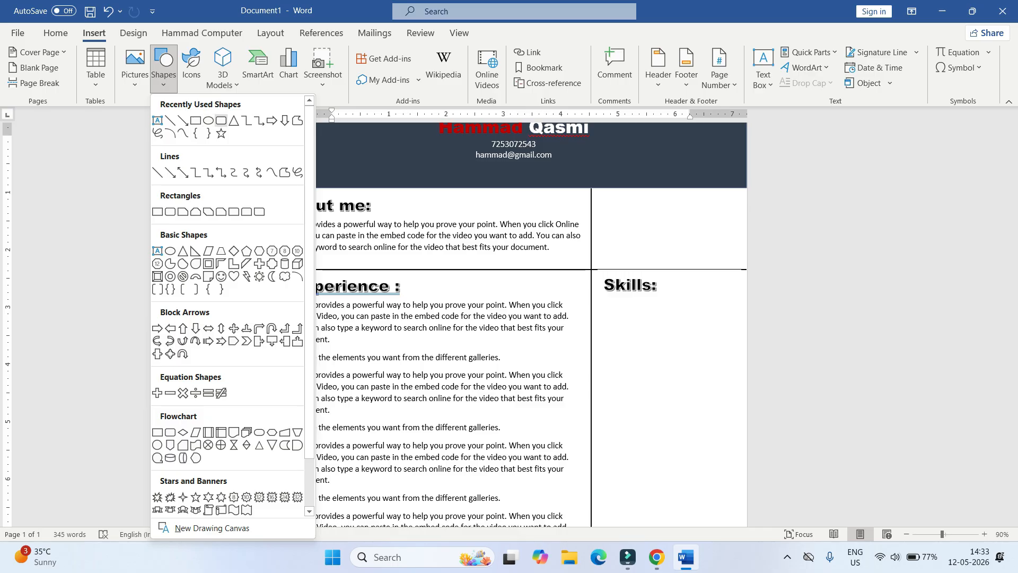
pyautogui.click(222, 121)
pyautogui.moveTo(629, 191); pyautogui.dragTo(699, 264)
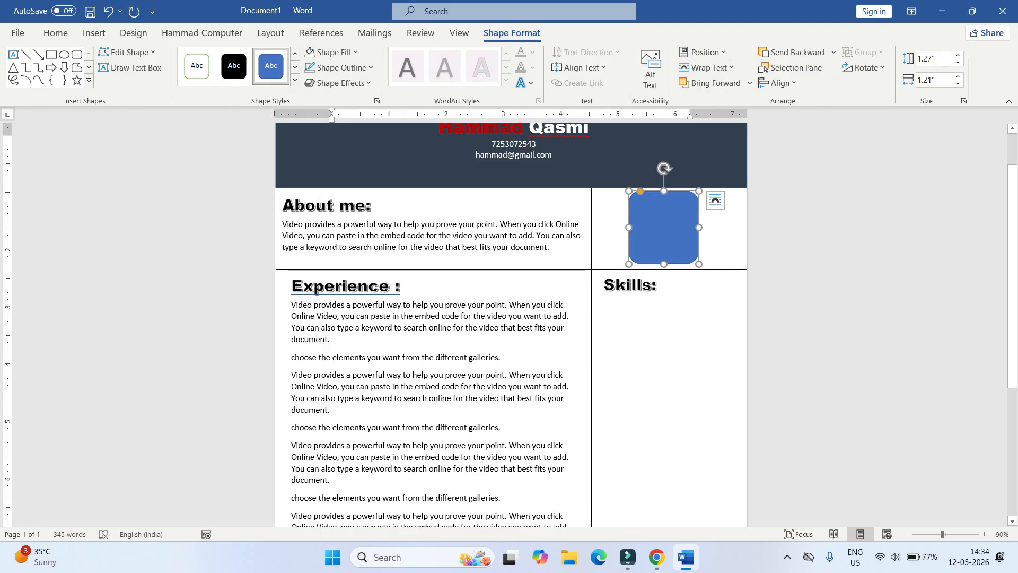
pyautogui.moveTo(699, 191)
pyautogui.mouseDown()
pyautogui.moveTo(690, 184)
pyautogui.moveTo(689, 193)
pyautogui.mouseUp()
pyautogui.click(334, 141)
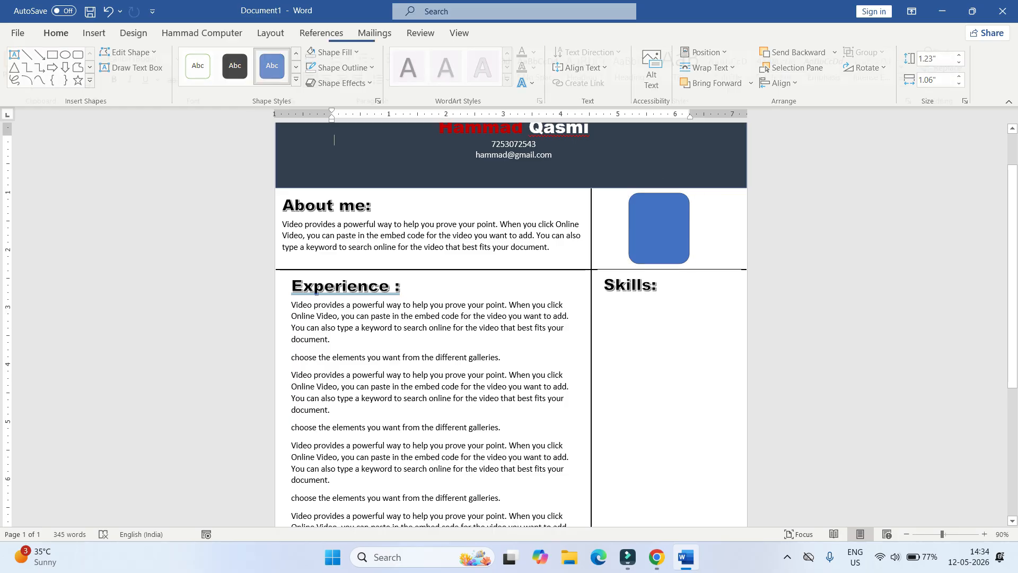
pyautogui.click(400, 316)
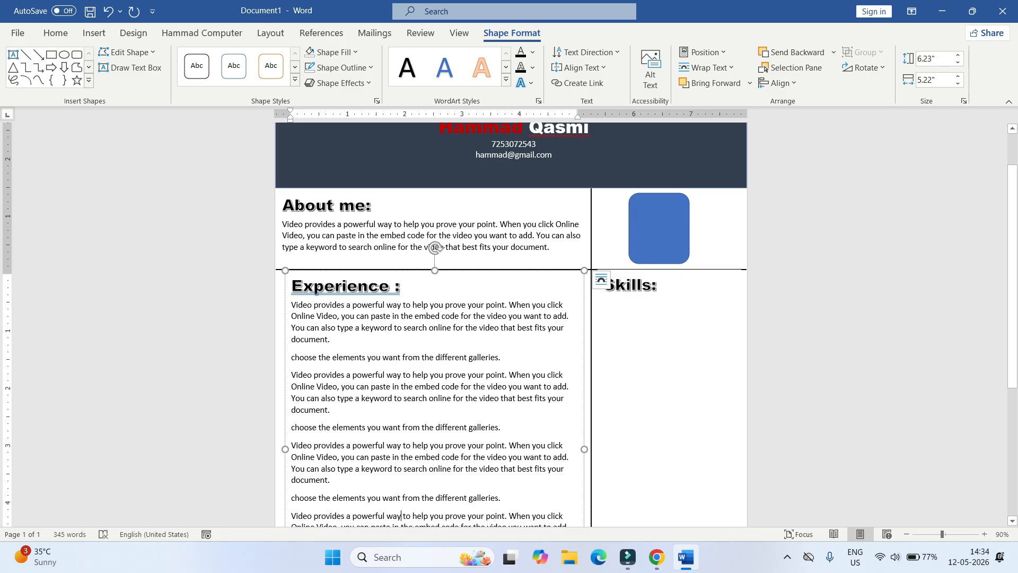
# - Nudge the Experience and Skills text boxes down with the arrow keys
pyautogui.click(371, 271)
pyautogui.press('Down')
pyautogui.press('Down')
pyautogui.press('Down')
pyautogui.press('Down')
pyautogui.press('Down')
pyautogui.press('Down')
pyautogui.press('Down')
pyautogui.press('Down')
pyautogui.press('Down')
pyautogui.press('Down')
pyautogui.press('Down')
pyautogui.press('Down')
pyautogui.press('Down')
pyautogui.press('Down')
pyautogui.press('Down')
pyautogui.press('Down')
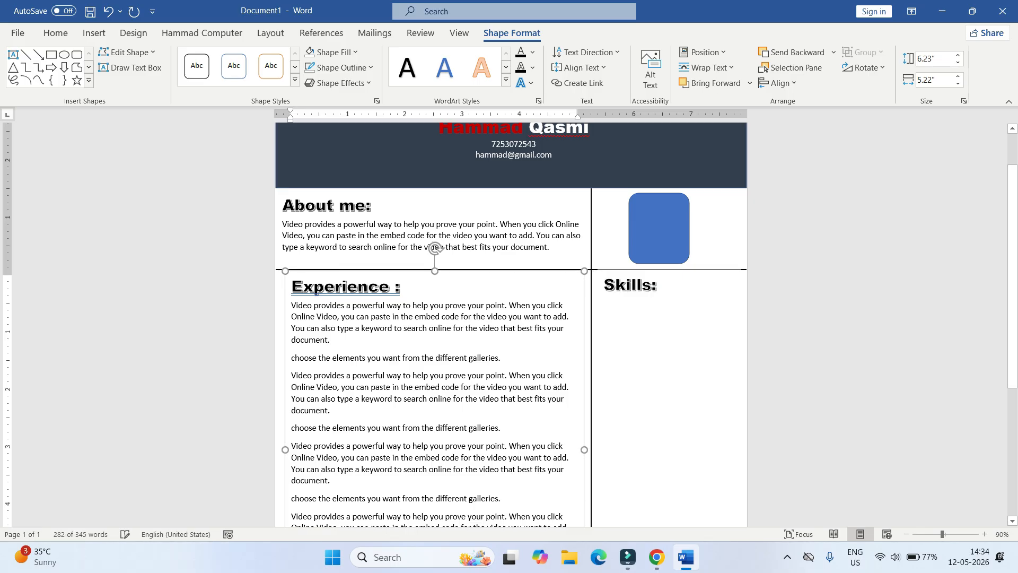
pyautogui.press('Down')
pyautogui.press('Down')
pyautogui.press('Down')
pyautogui.press('Down')
pyautogui.press('Down')
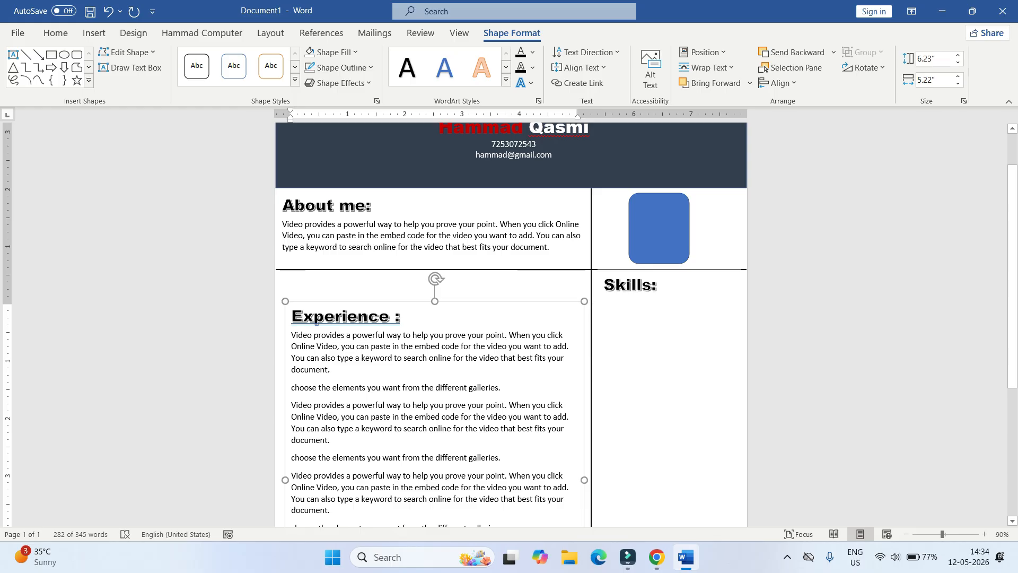
pyautogui.click(598, 303)
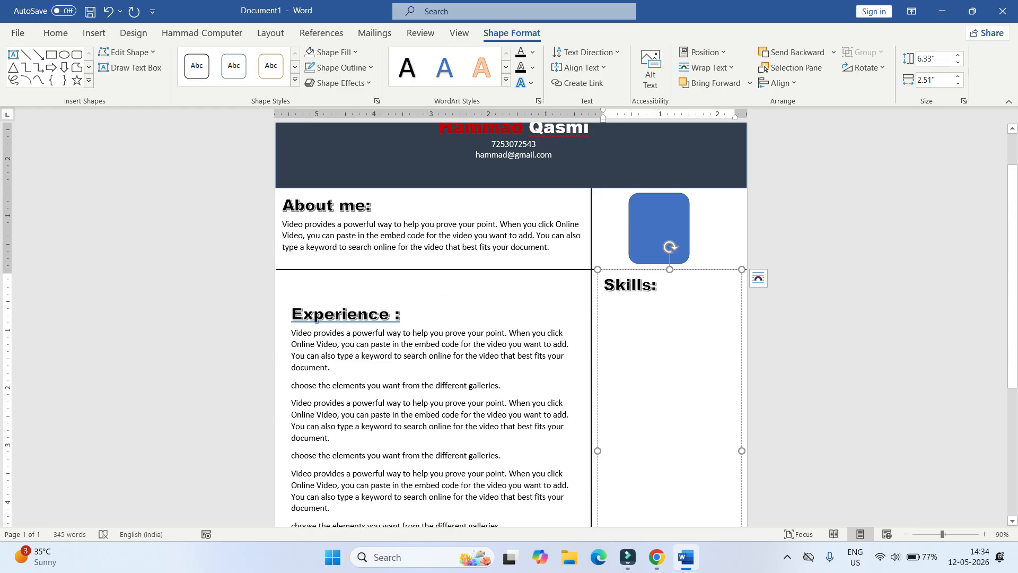
pyautogui.click(598, 319)
pyautogui.press('Down')
pyautogui.press('Down')
pyautogui.press('Down')
pyautogui.press('Down')
pyautogui.press('Down')
pyautogui.press('Down')
pyautogui.press('Down')
pyautogui.press('Down')
pyautogui.press('Down')
pyautogui.press('Down')
pyautogui.press('Down')
pyautogui.press('Down')
pyautogui.press('Down')
pyautogui.press('Down')
pyautogui.press('Down')
pyautogui.press('Down')
pyautogui.press('Down')
pyautogui.press('Down')
pyautogui.press('Down')
pyautogui.press('Down')
pyautogui.press('Down')
pyautogui.press('Down')
pyautogui.press('Down')
pyautogui.press('Down')
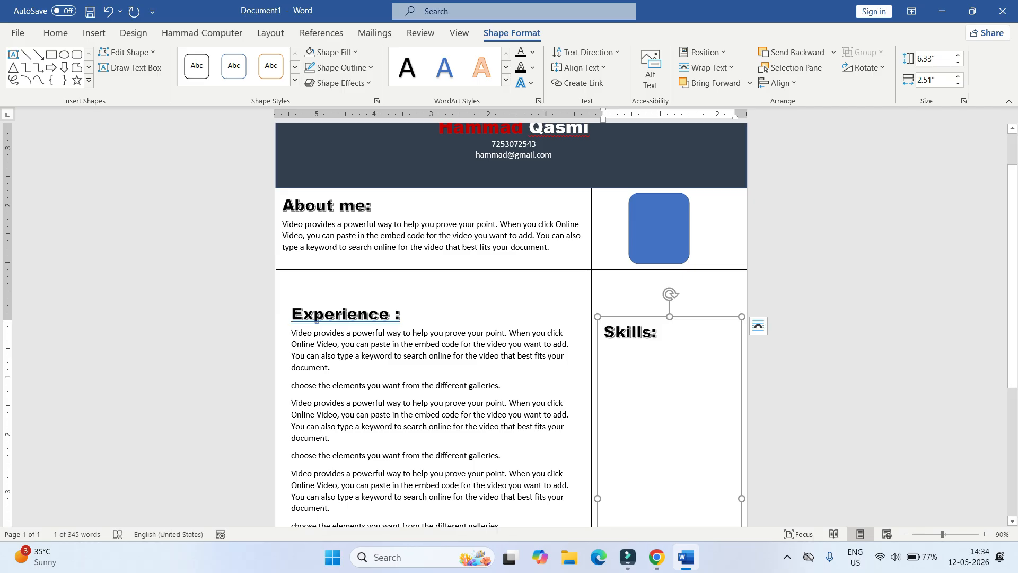
# - Lower the thick horizontal divider line beneath the About me box
pyautogui.click(663, 282)
pyautogui.click(662, 269)
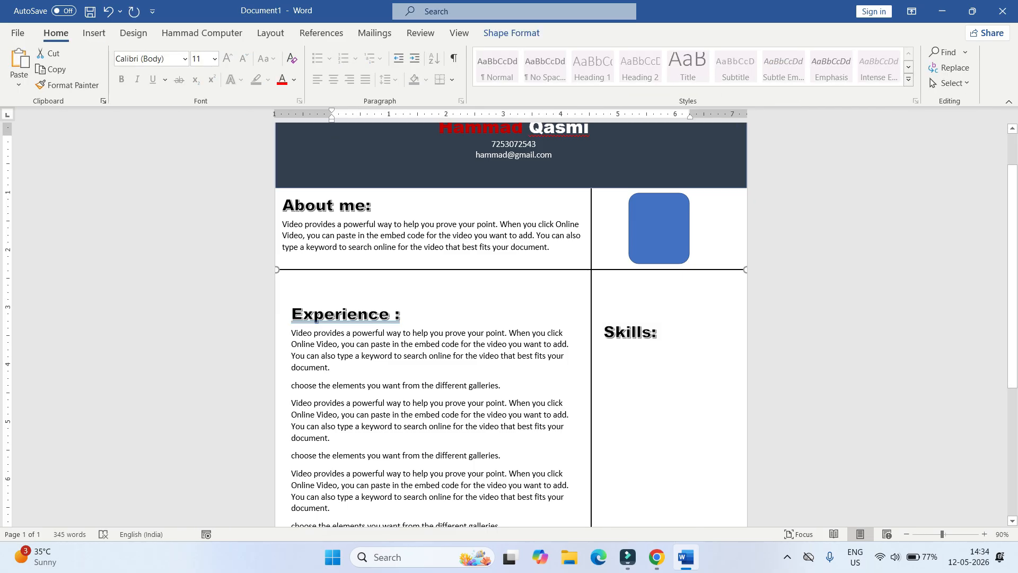
pyautogui.press('Down')
pyautogui.press('Down')
pyautogui.press('Down')
pyautogui.press('Down')
pyautogui.hotkey('ctrl', 'Up')
# - Enlarge the blue rounded rectangle photo frame in the top-right
pyautogui.click(659, 229)
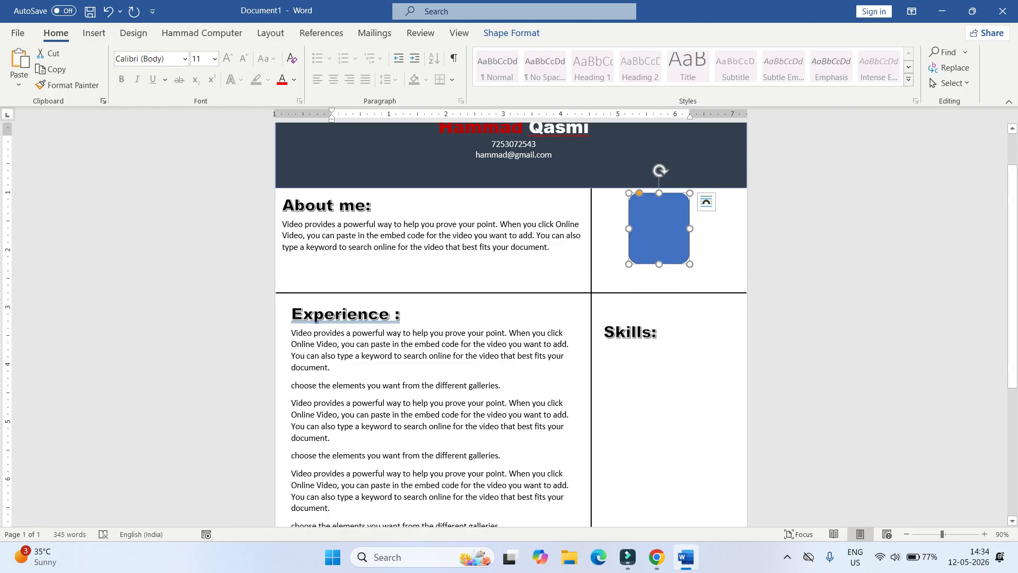
pyautogui.moveTo(690, 264); pyautogui.dragTo(711, 286)
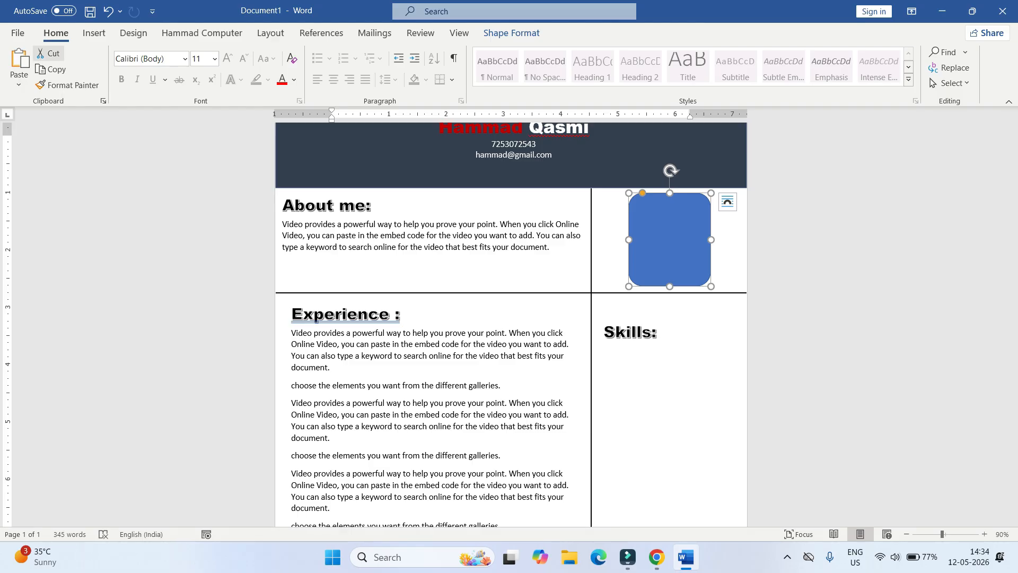
pyautogui.click(94, 33)
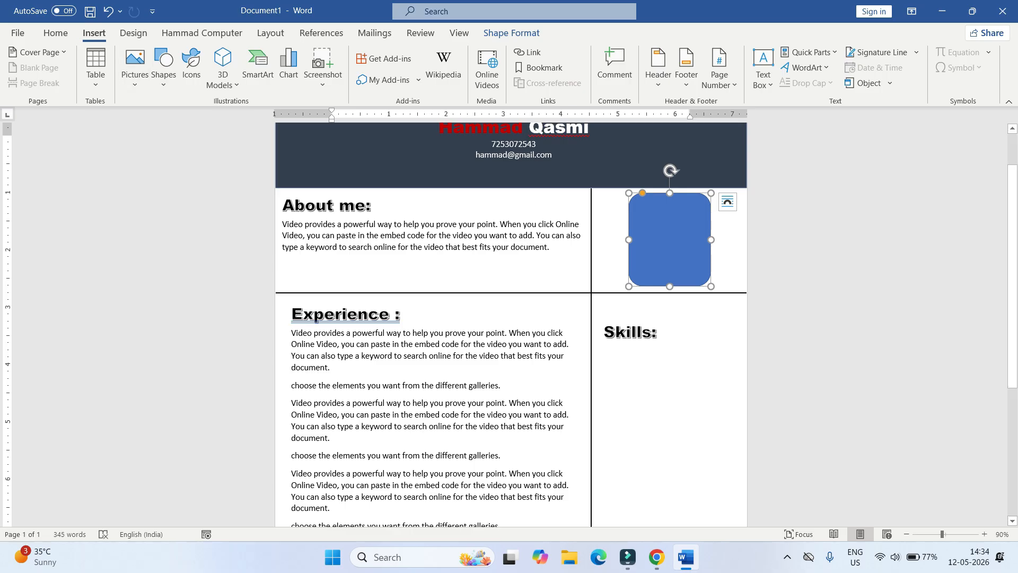
pyautogui.click(511, 33)
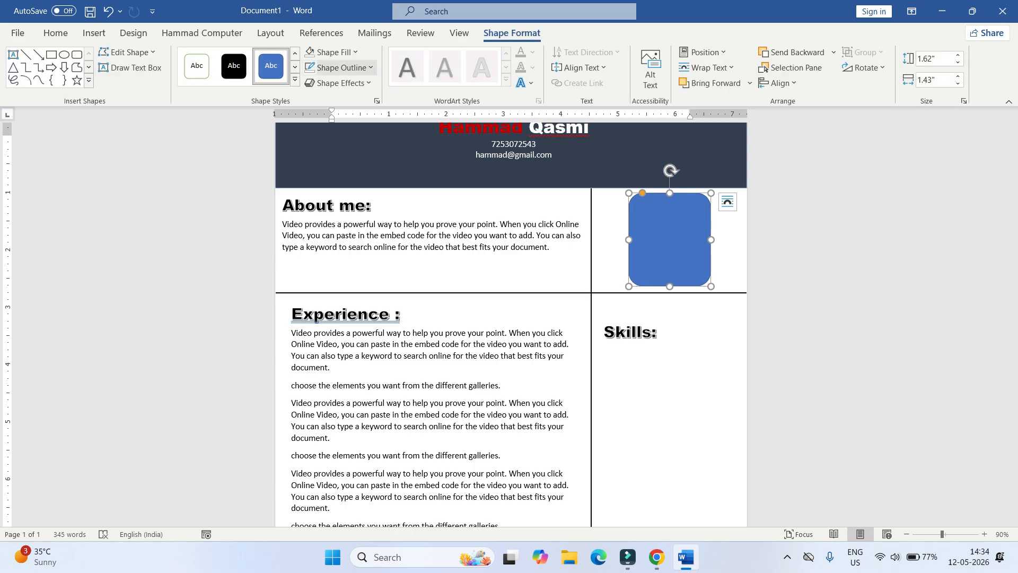
# - Fill the rounded frame with the last first-row online 'Baseball' picture
pyautogui.click(354, 52)
pyautogui.moveTo(350, 255)
pyautogui.click(341, 236)
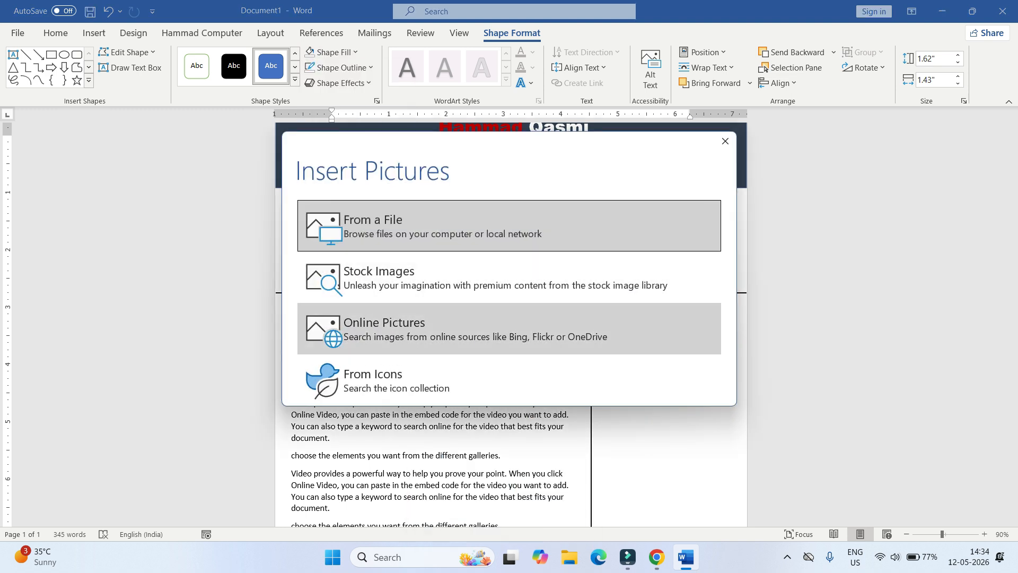
pyautogui.click(509, 329)
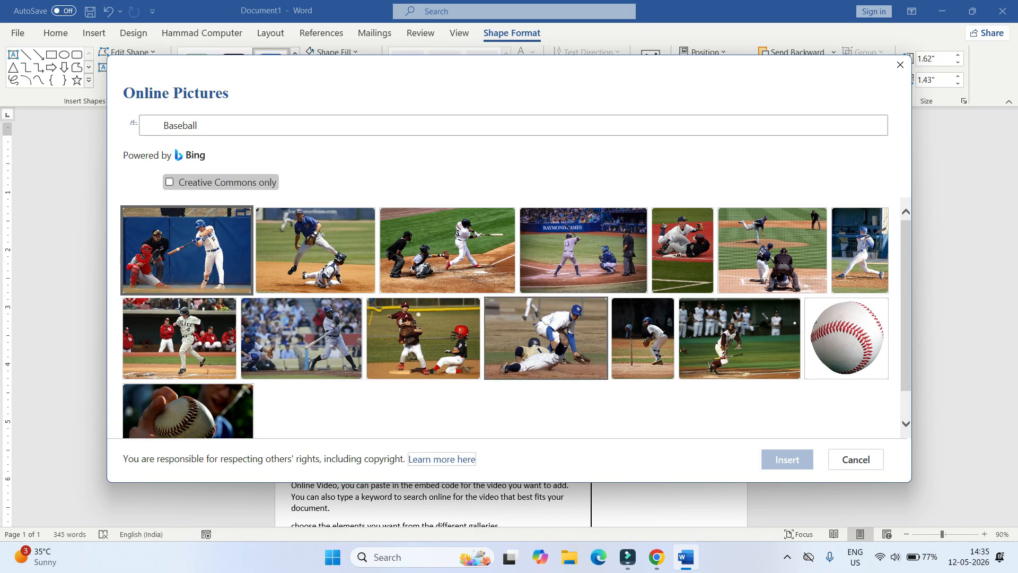
pyautogui.click(860, 252)
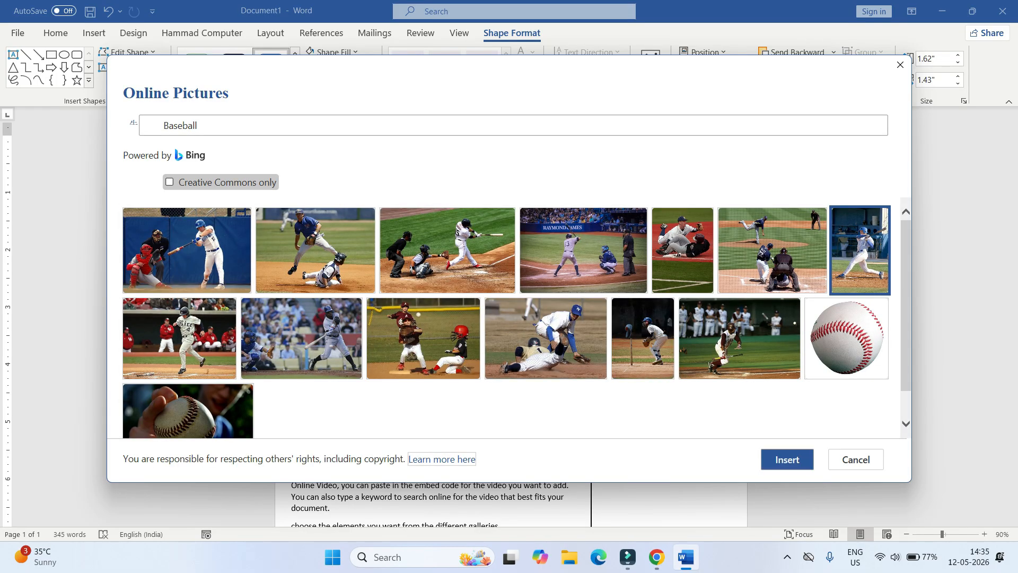
pyautogui.press('Return')
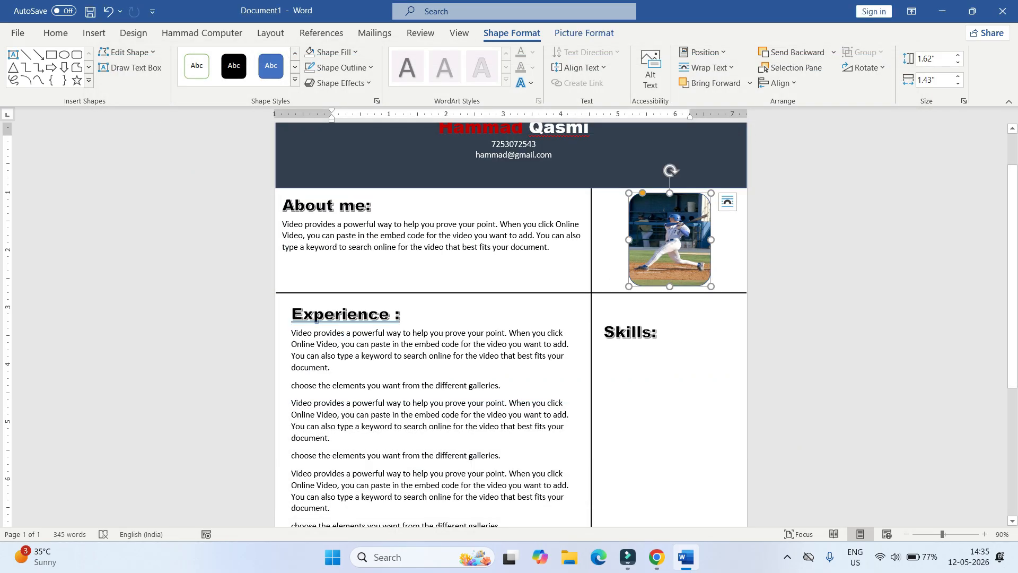
# - Drag the name-and-contact text box to sit horizontally centred in the dark banner
pyautogui.scroll(2, 512, 324)
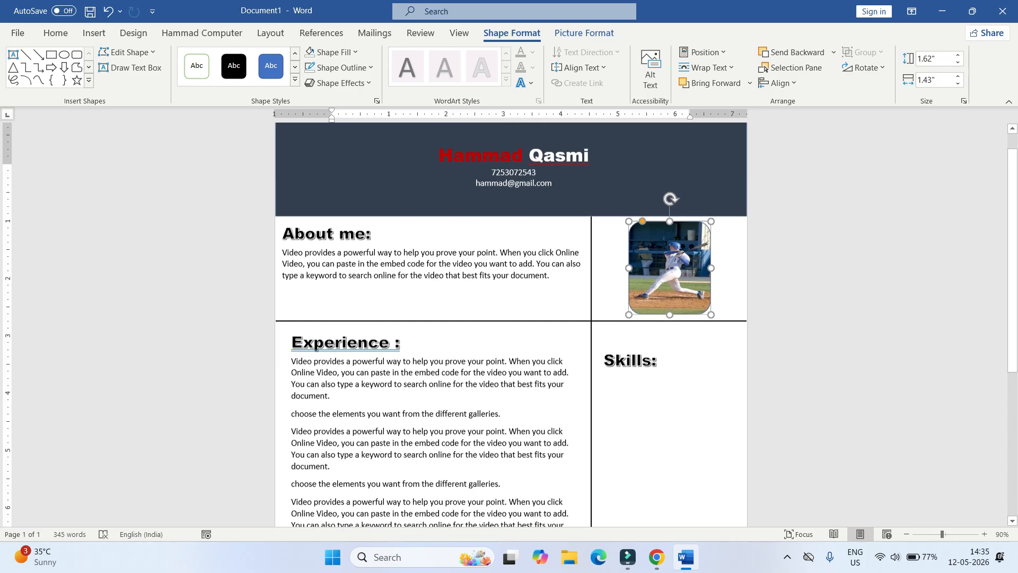
pyautogui.click(529, 182)
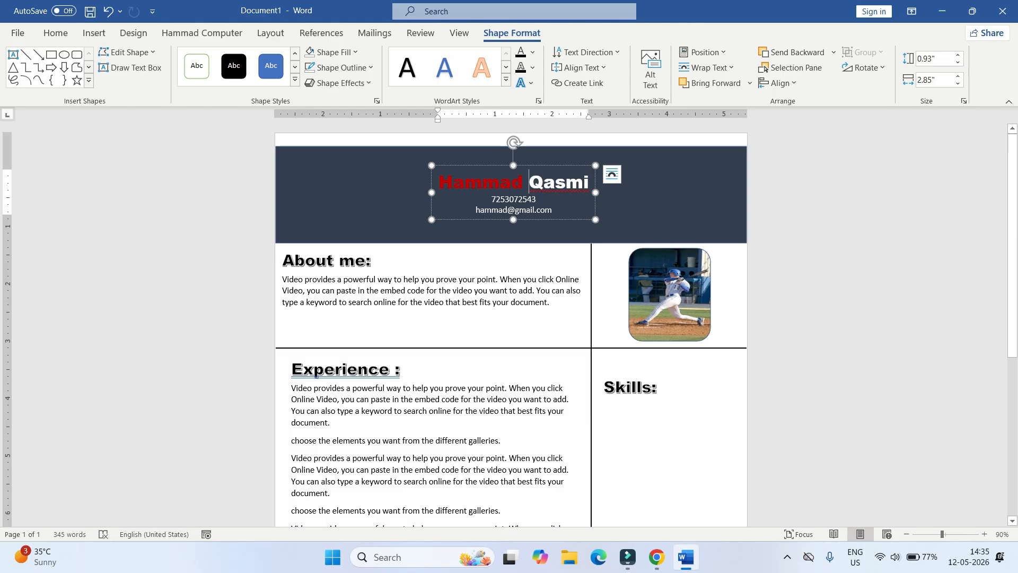
pyautogui.moveTo(546, 166); pyautogui.dragTo(544, 164)
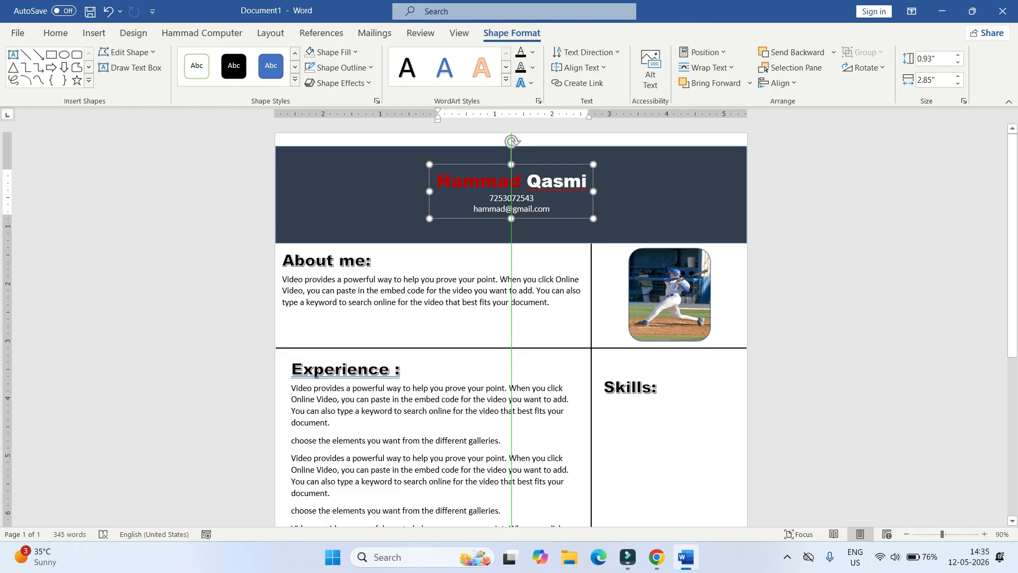
pyautogui.moveTo(544, 165); pyautogui.dragTo(544, 164)
pyautogui.click(647, 196)
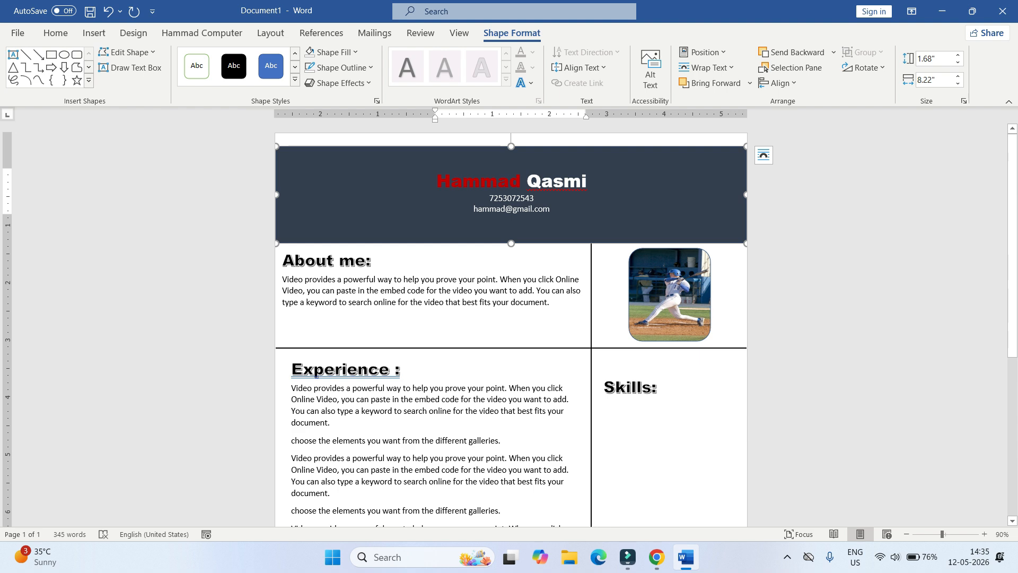
pyautogui.scroll(-10, 510, 318)
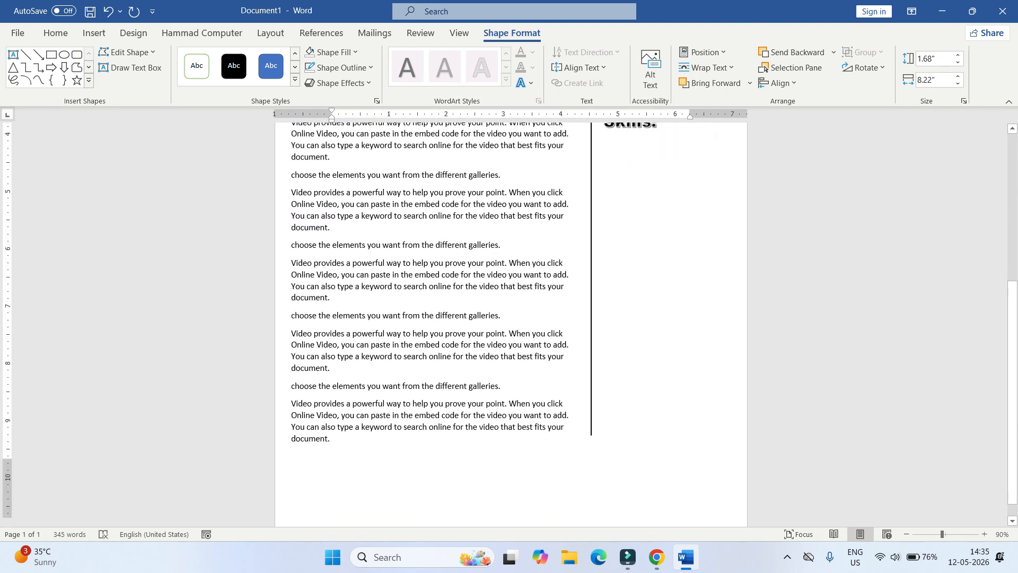
pyautogui.scroll(10, 510, 318)
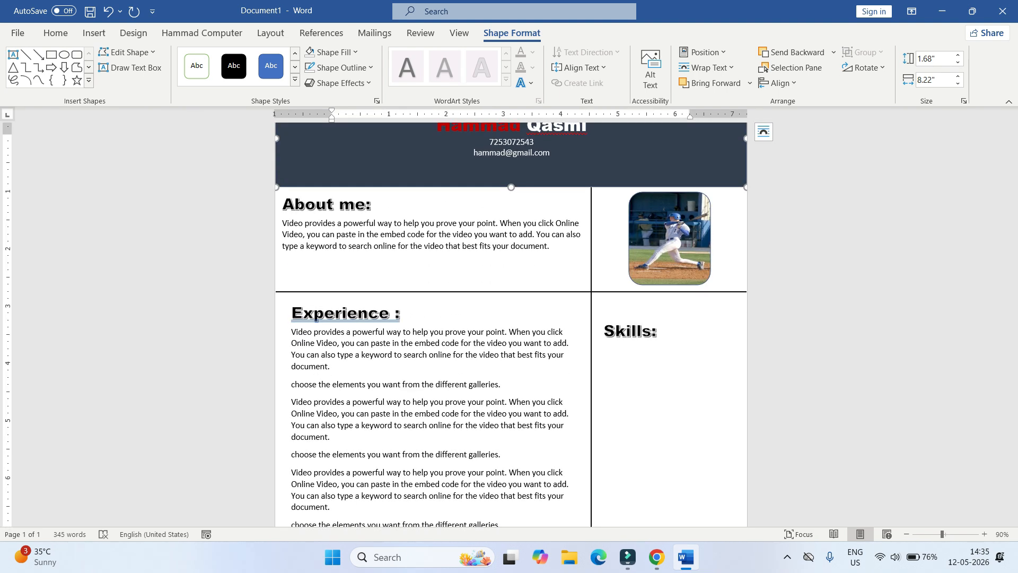
# - Minimize Word and browse the YouTube channel's Videos tab in Chrome
pyautogui.click(942, 11)
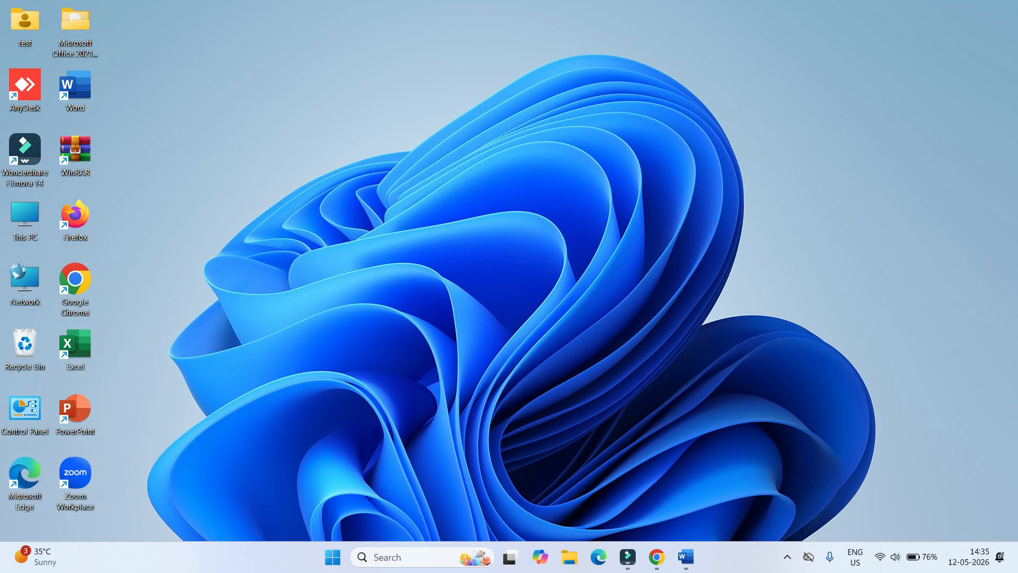
pyautogui.click(656, 557)
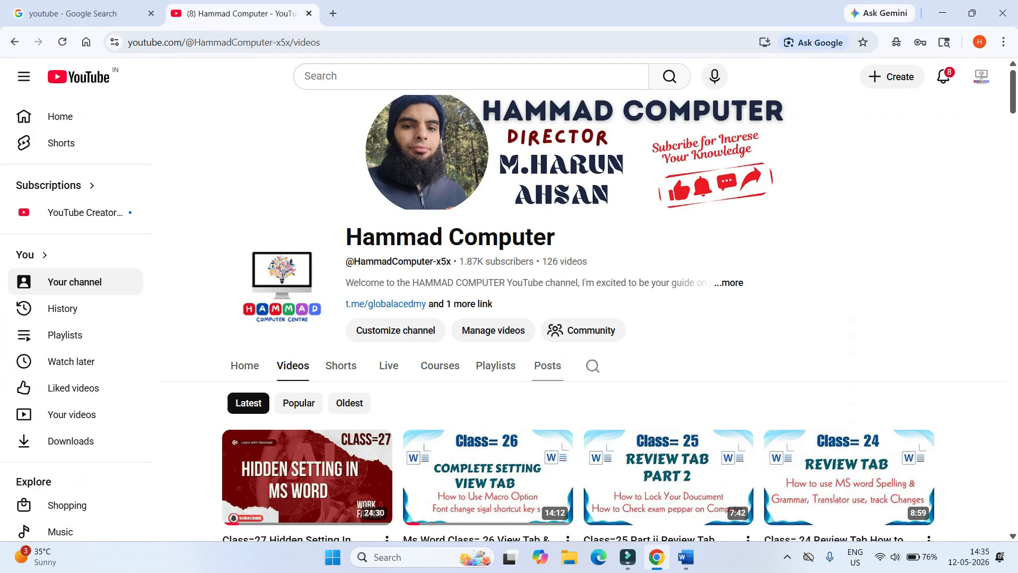
pyautogui.scroll(-14, 583, 318)
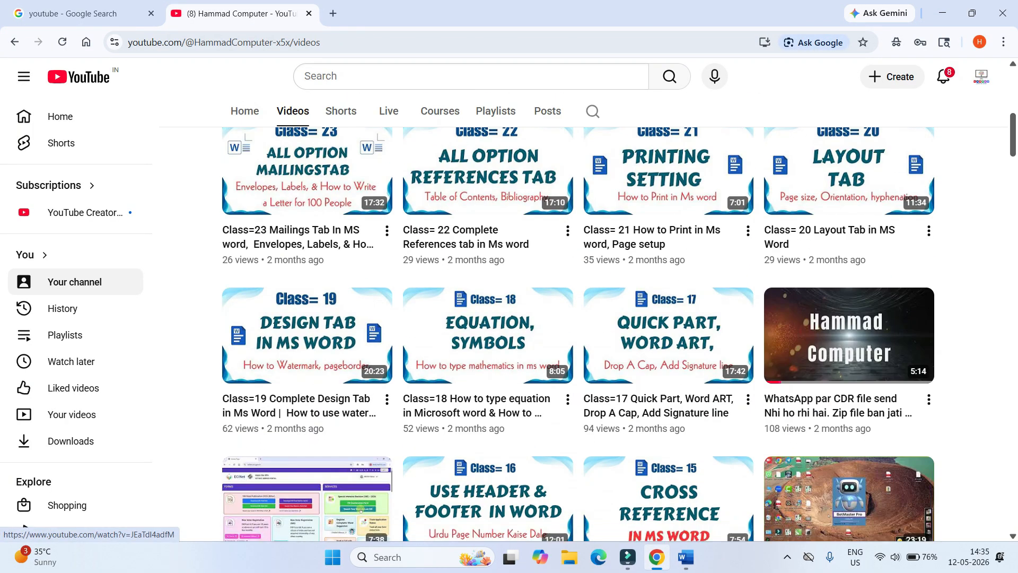
pyautogui.scroll(-20, 360, 247)
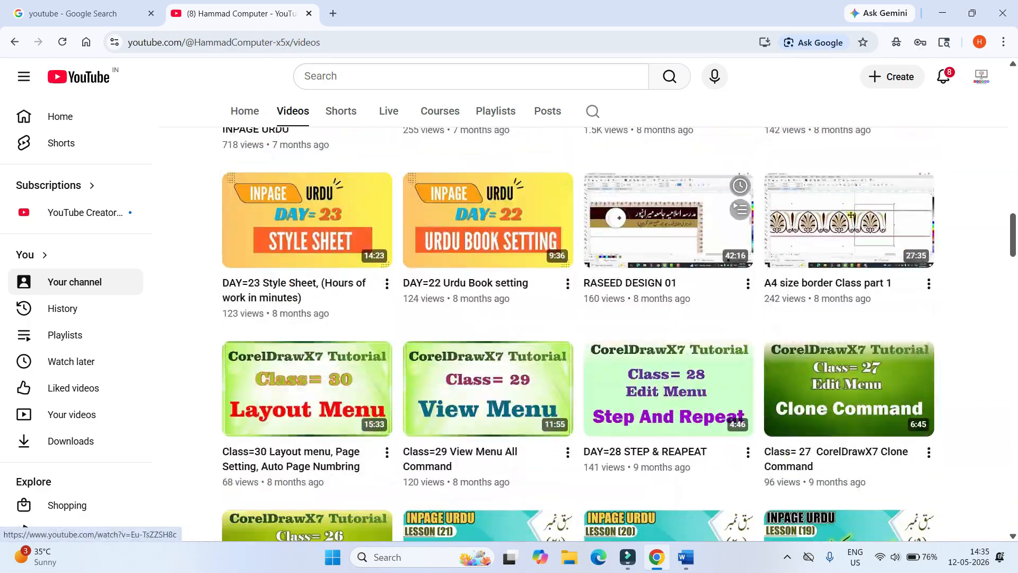
pyautogui.scroll(-18, 583, 334)
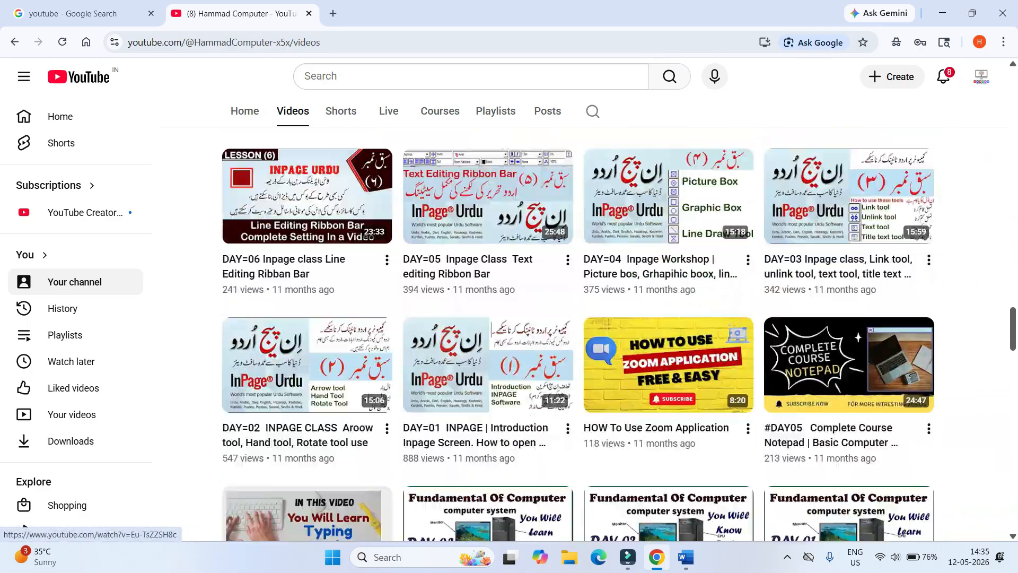
pyautogui.scroll(-20, 308, 307)
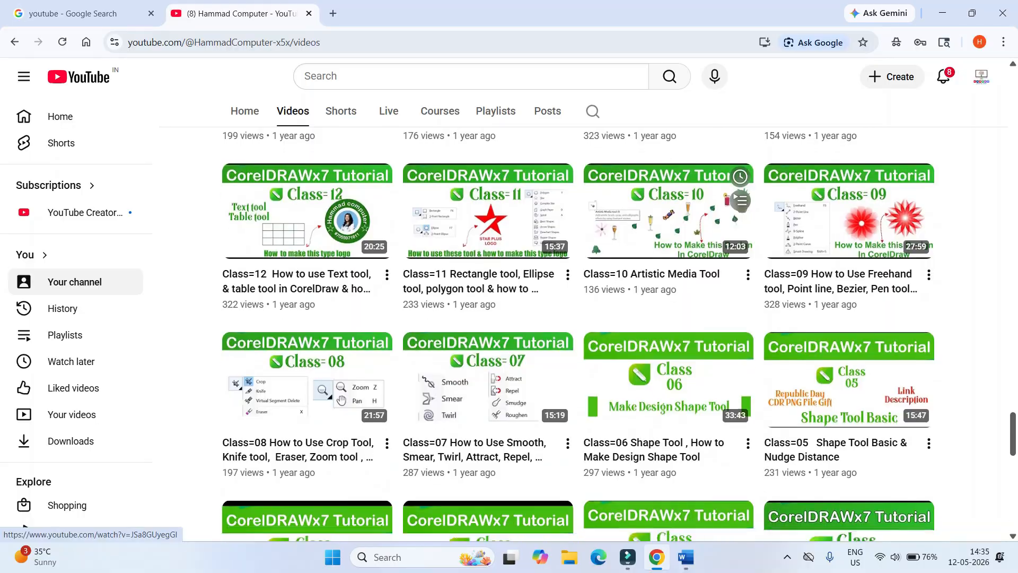
pyautogui.scroll(-9, 307, 307)
pyautogui.scroll(3, 307, 307)
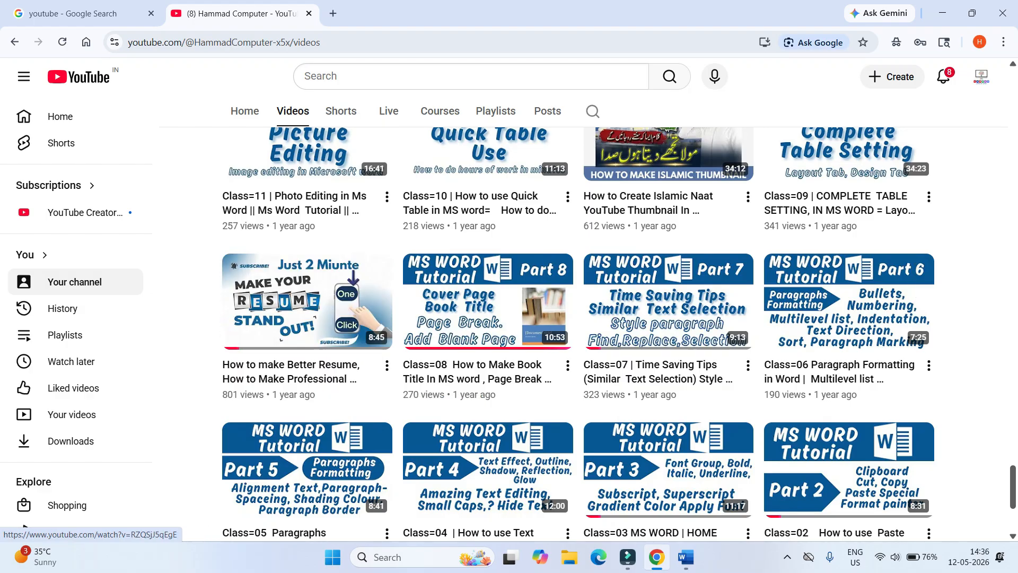
# - Play the AI tools playlist from the channel's Playlists tab
pyautogui.click(496, 111)
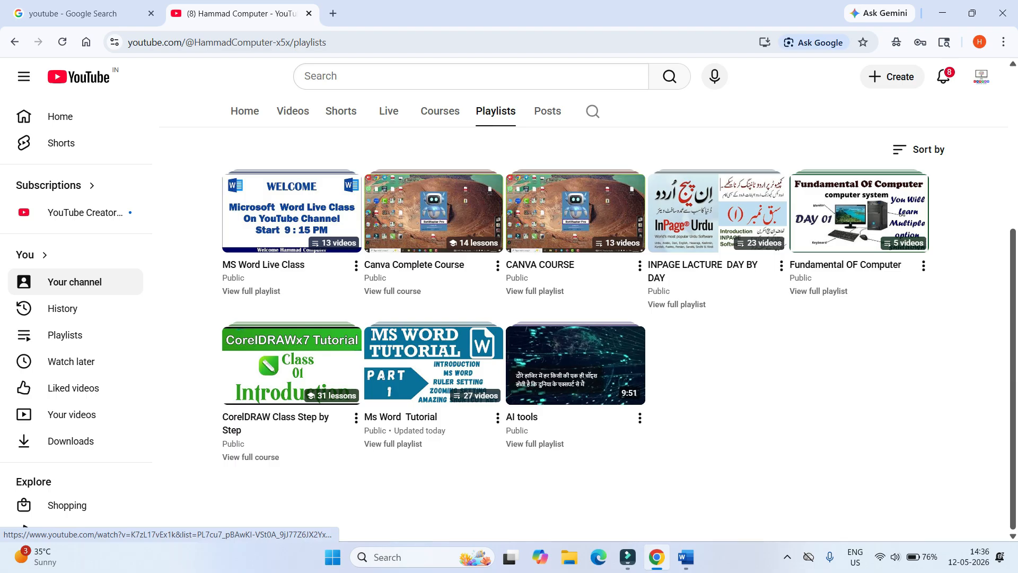
pyautogui.click(576, 365)
pyautogui.scroll(-3, 365, 319)
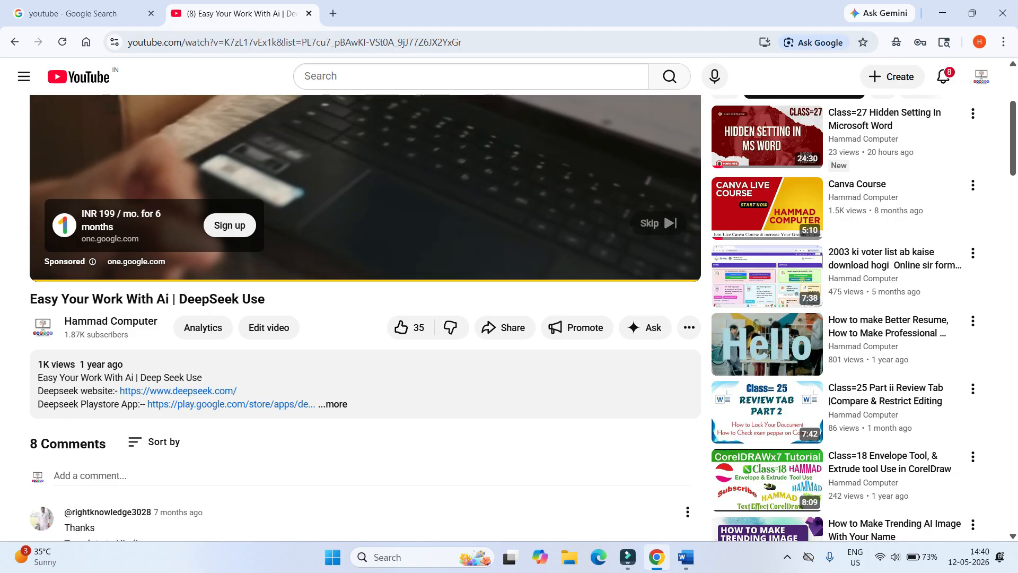
# - In a new tab, search Google for 'coolfreecv' and open the coolfreecv.com result
pyautogui.click(333, 14)
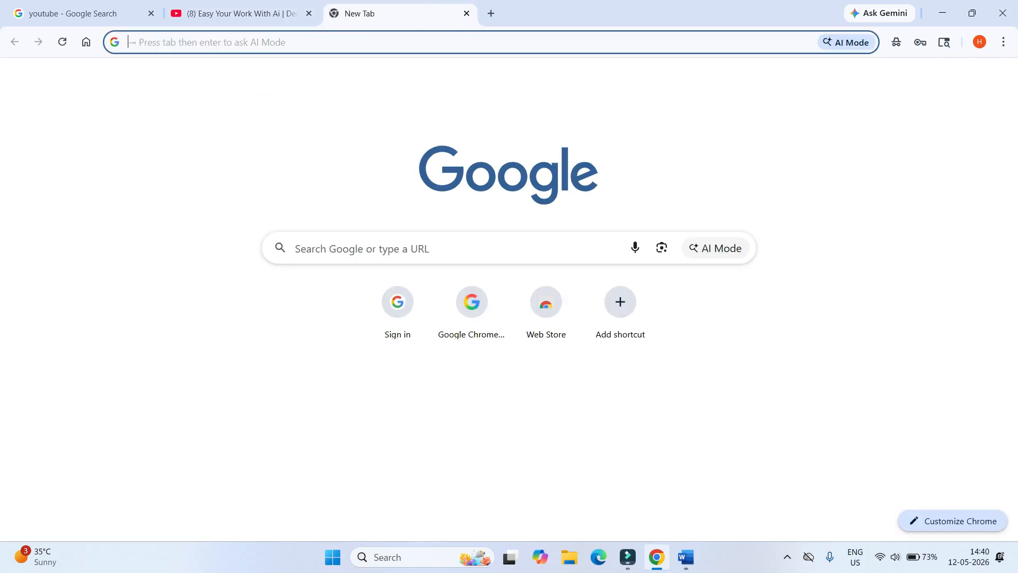
pyautogui.click(392, 248)
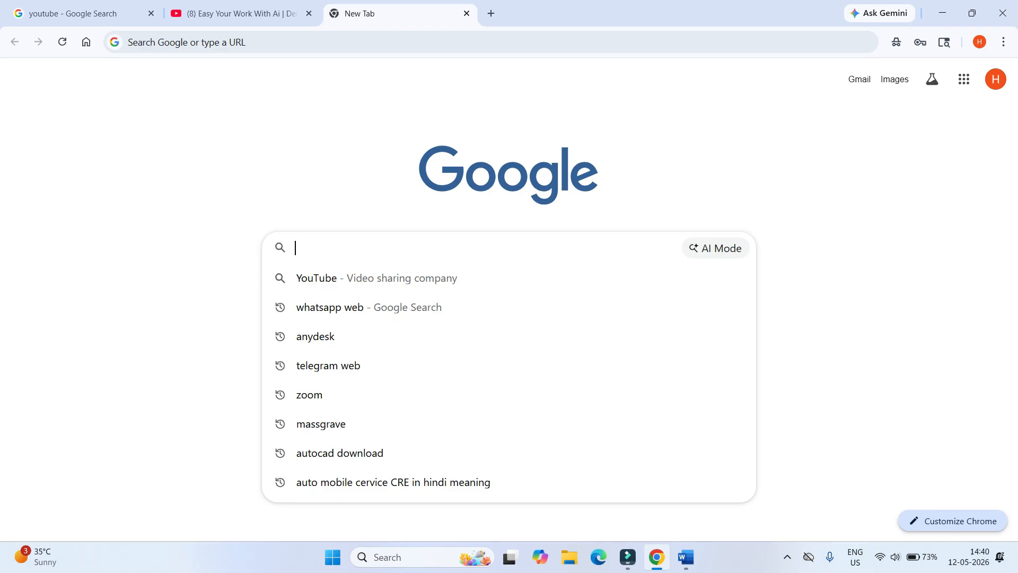
pyautogui.write('cool')
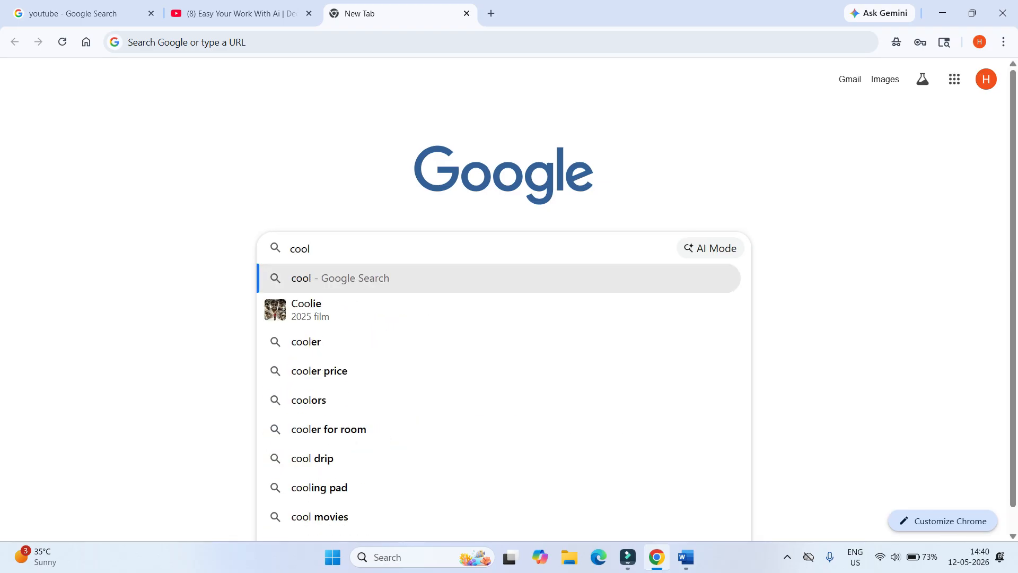
pyautogui.write('freecv')
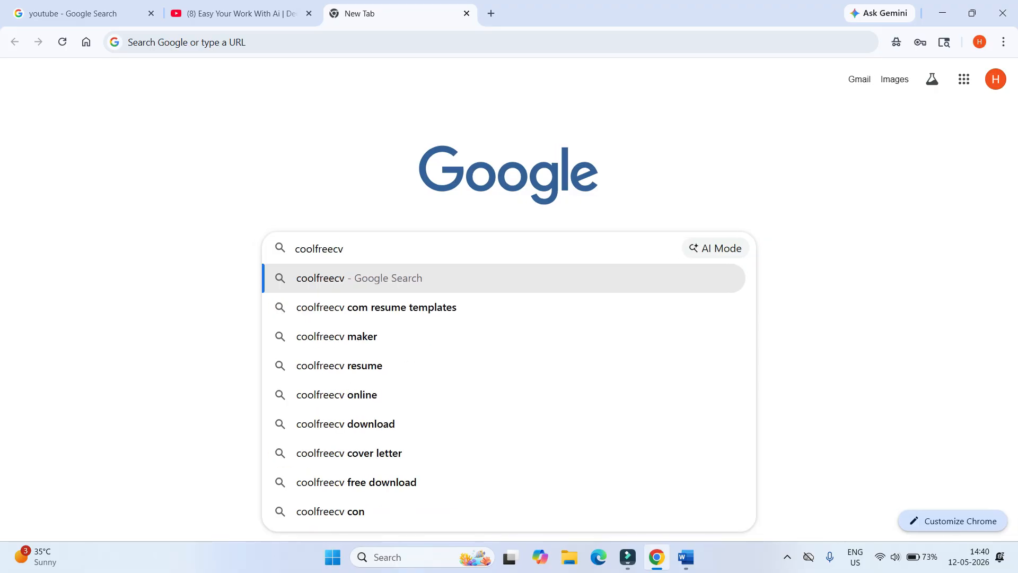
pyautogui.press('Return')
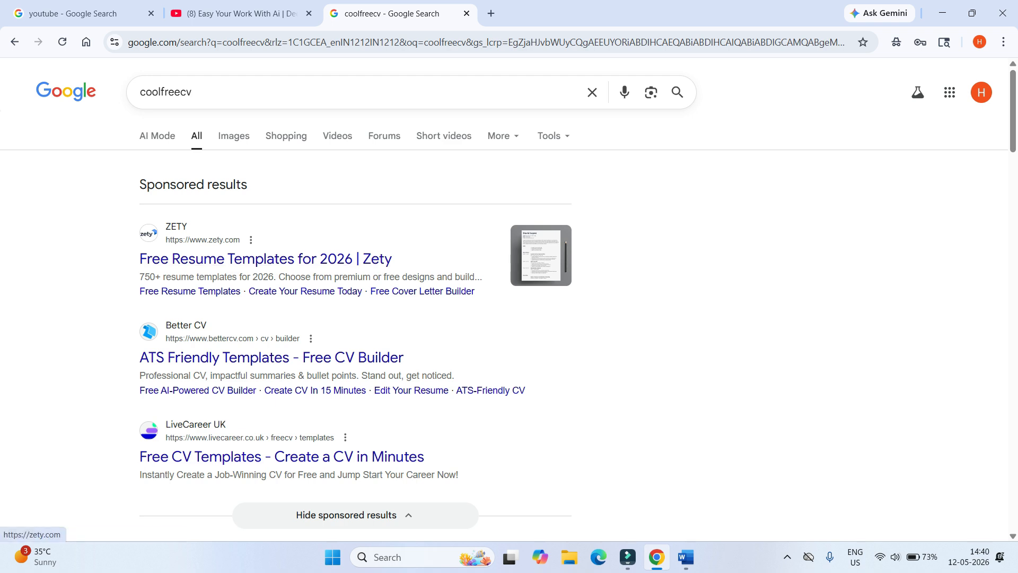
pyautogui.scroll(-5, 350, 318)
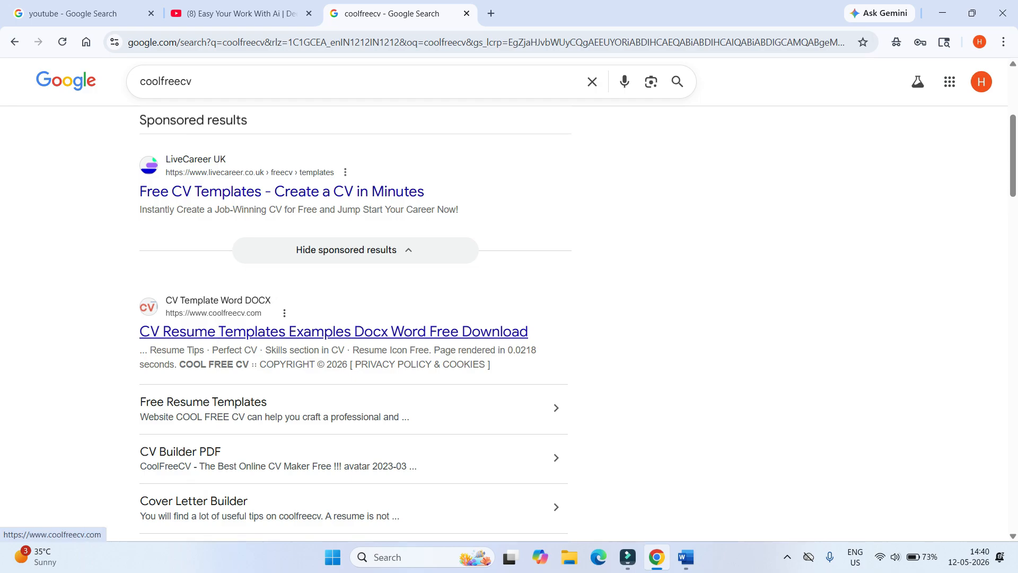
pyautogui.scroll(-1, 334, 332)
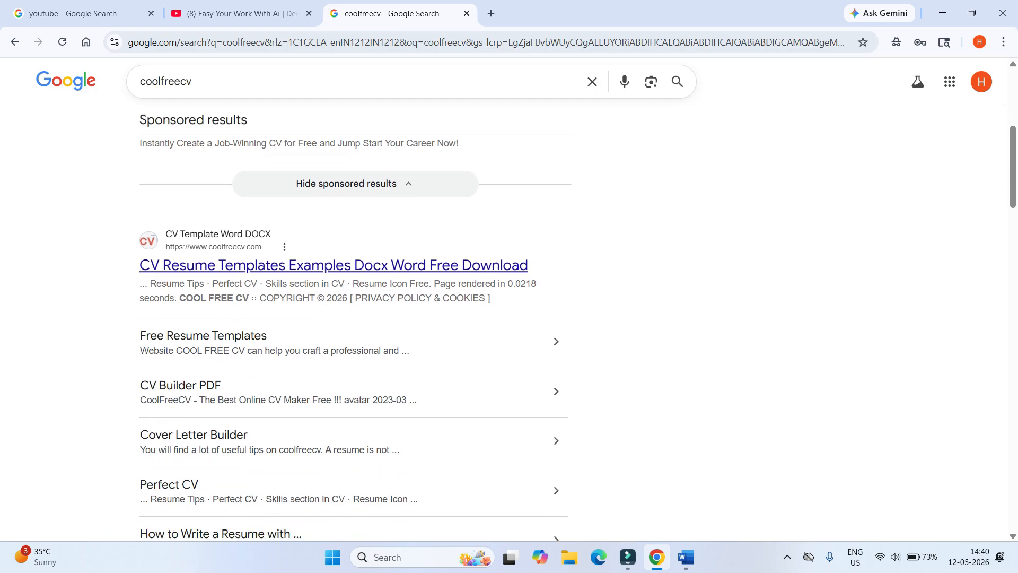
pyautogui.click(287, 266)
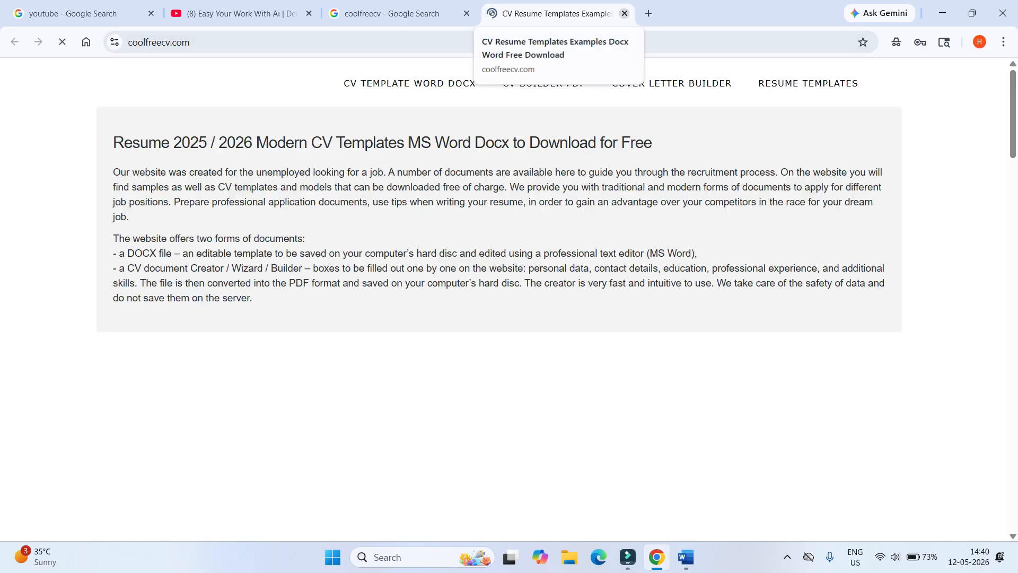
# - Close both coolfreecv tabs and go to the video's channel home page
pyautogui.click(624, 13)
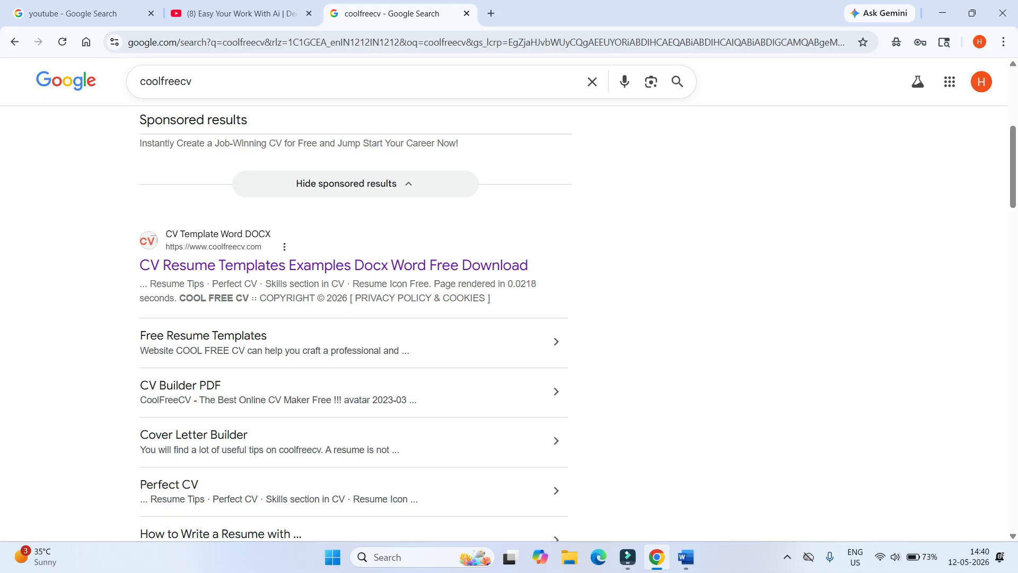
pyautogui.click(467, 14)
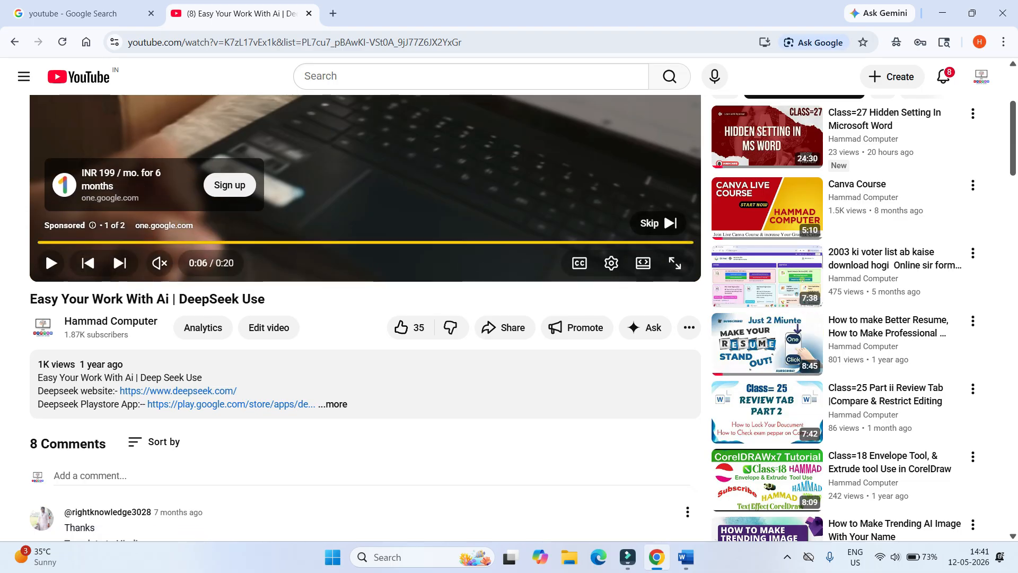
pyautogui.scroll(4, 365, 318)
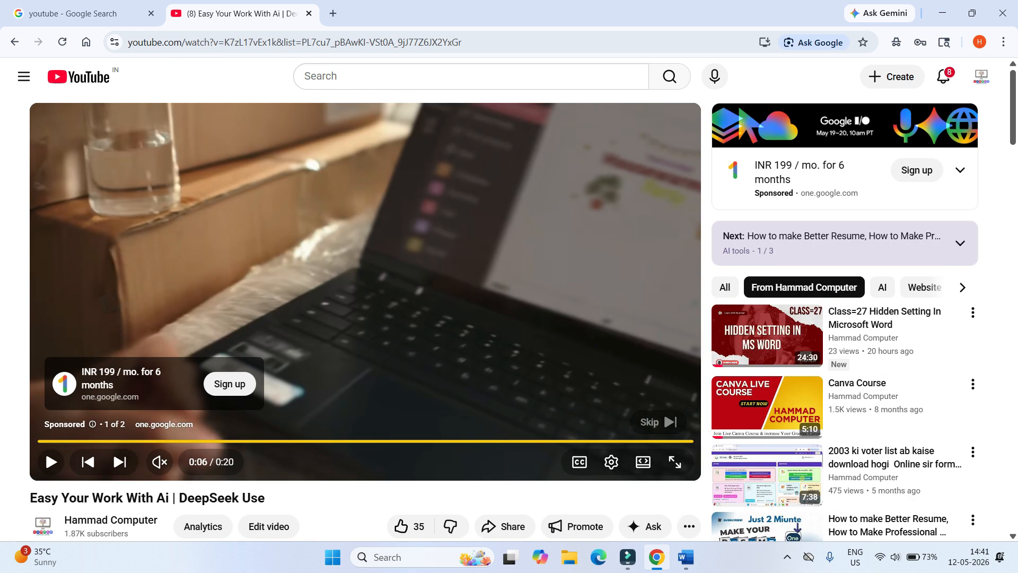
pyautogui.click(111, 520)
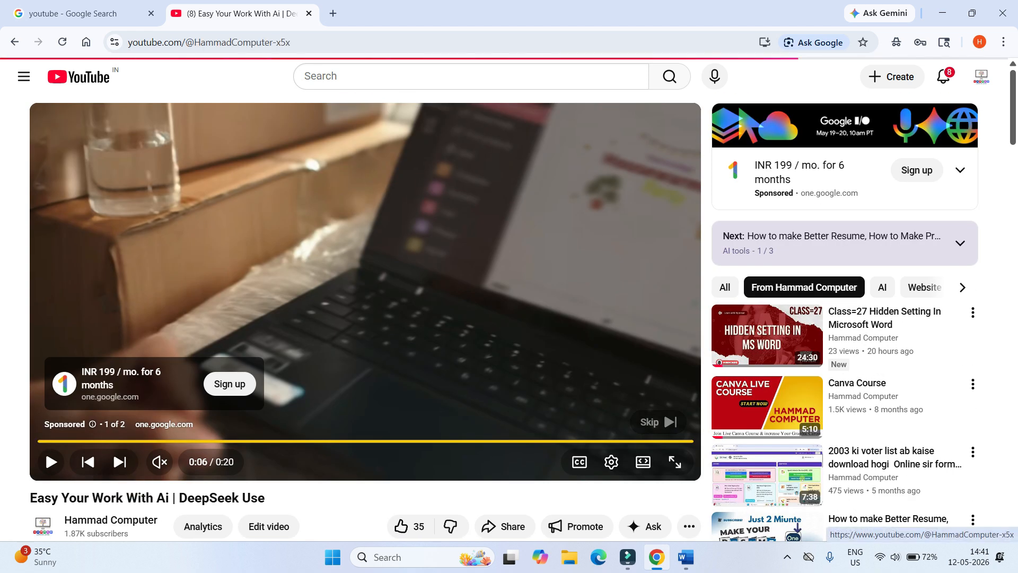